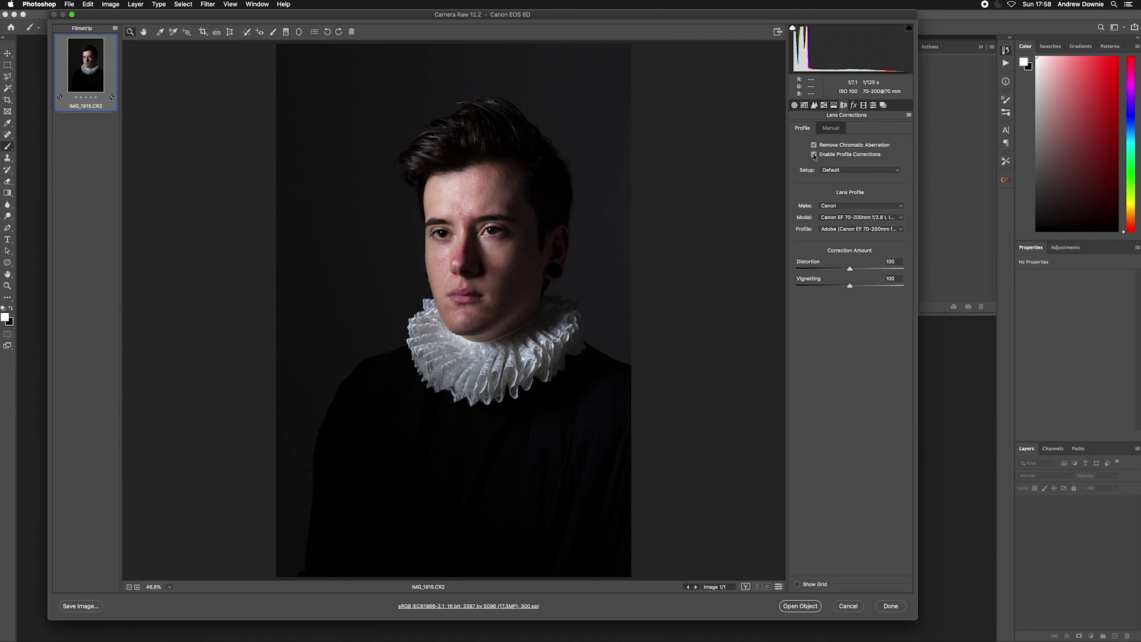
# - Toggle the lens profile corrections to compare their effect on the portrait
pyautogui.click(814, 155)
pyautogui.click(814, 155)
# - Set the raw portrait's white balance temperature to 50000 and its Vibrance to -100
pyautogui.click(795, 106)
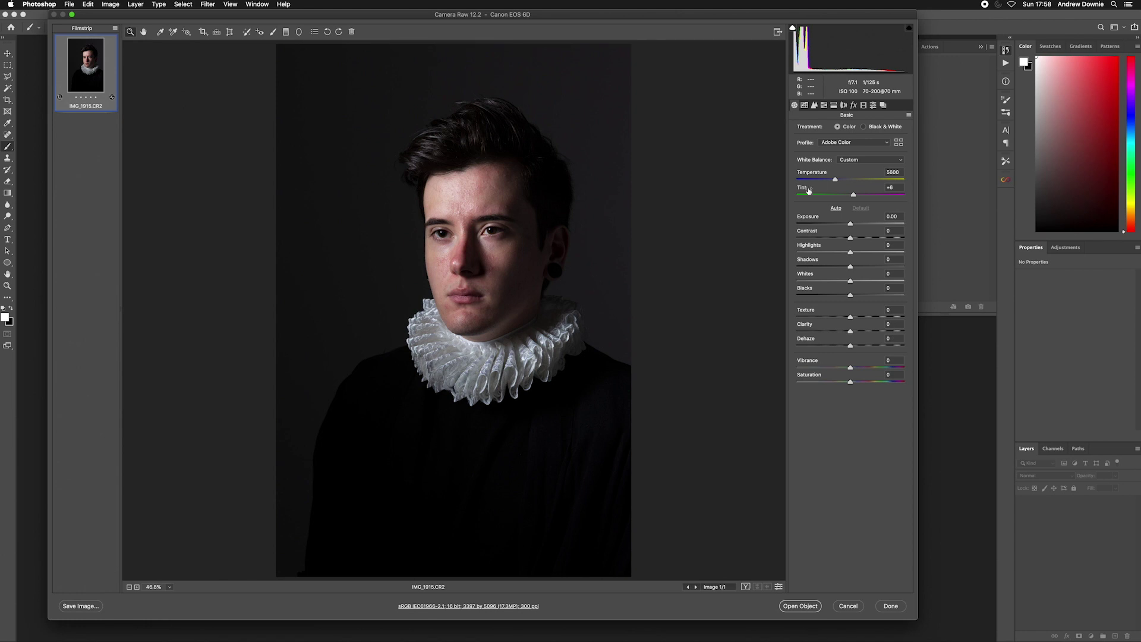
pyautogui.moveTo(835, 180); pyautogui.dragTo(904, 179)
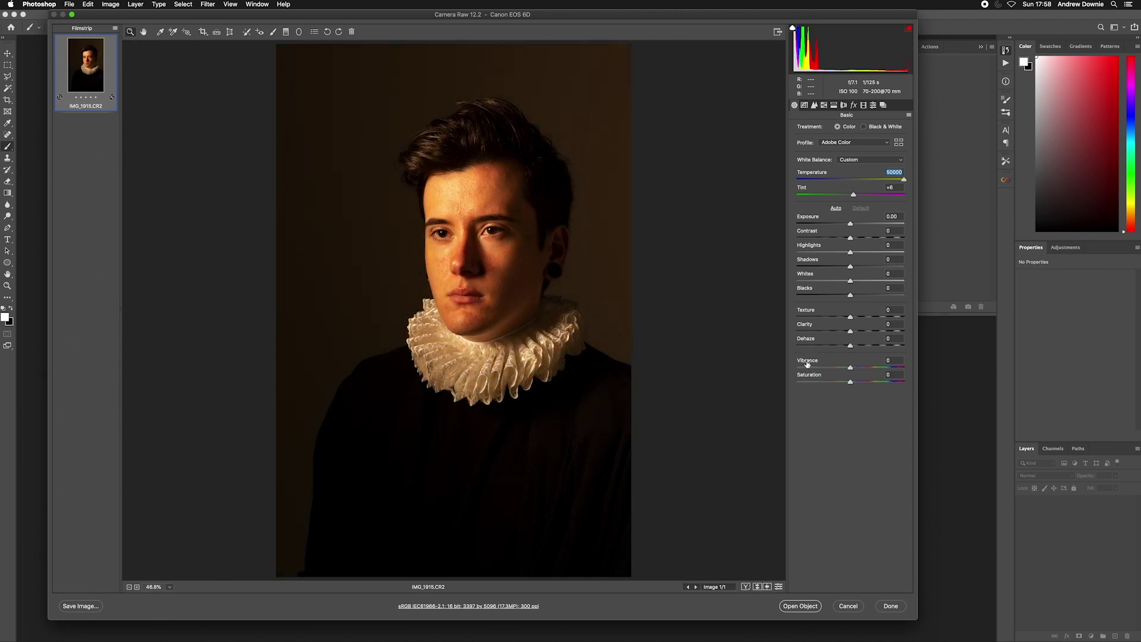
pyautogui.moveTo(852, 369); pyautogui.dragTo(795, 370)
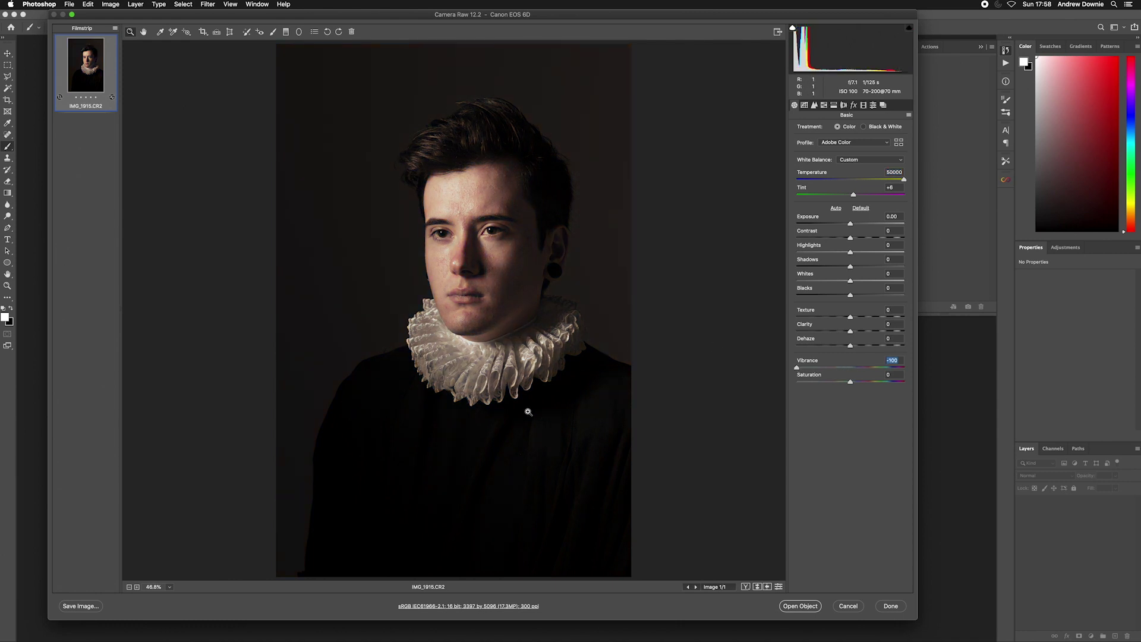
# - Compare the portrait with and without the current raw adjustments
pyautogui.click(779, 587)
pyautogui.click(779, 587)
pyautogui.click(778, 587)
pyautogui.click(778, 587)
# - Set Shadows to +100 and Highlights to about -45, and open the portrait as a smart object
pyautogui.moveTo(854, 264); pyautogui.dragTo(826, 255)
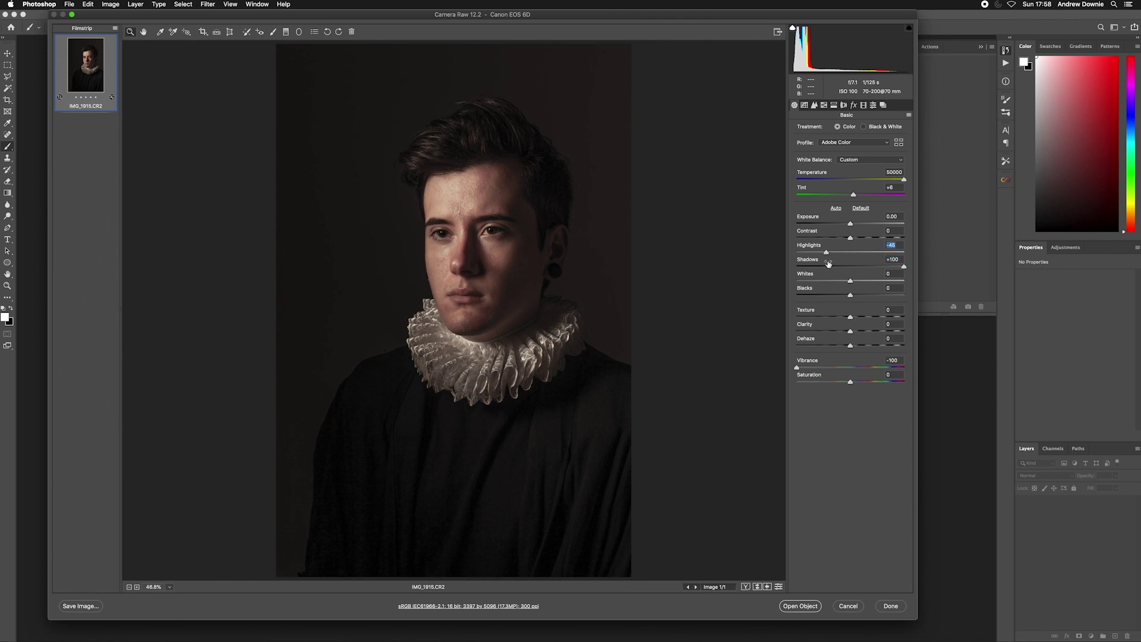
pyautogui.click(801, 605)
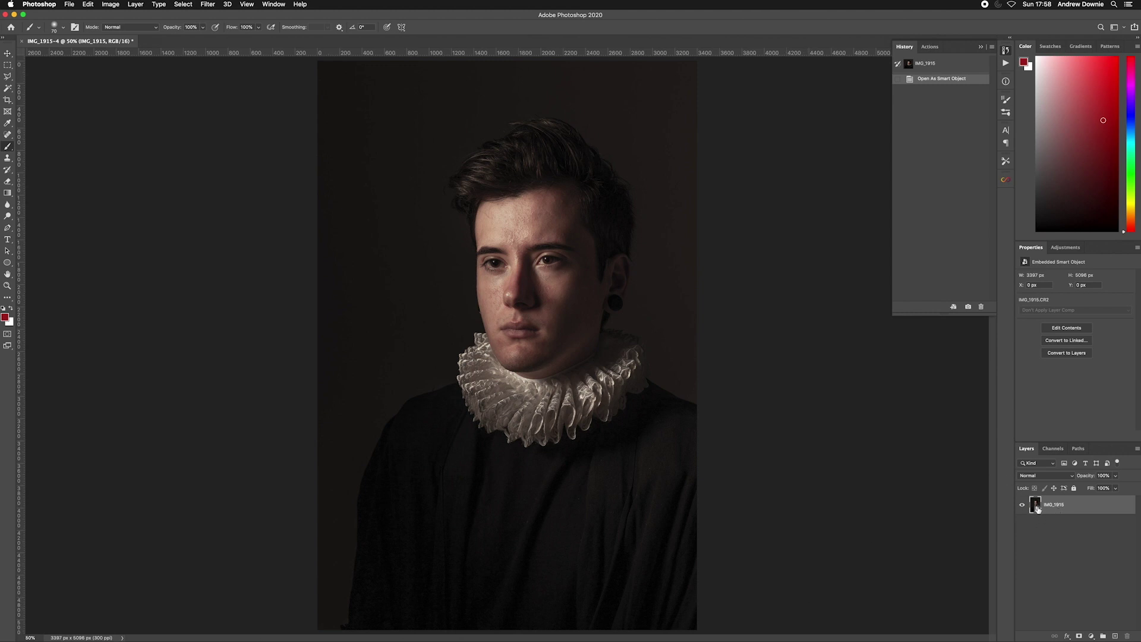
# - Create an independent smart object copy of the IMG_1915 layer and hide that copy
pyautogui.rightClick(1081, 505)
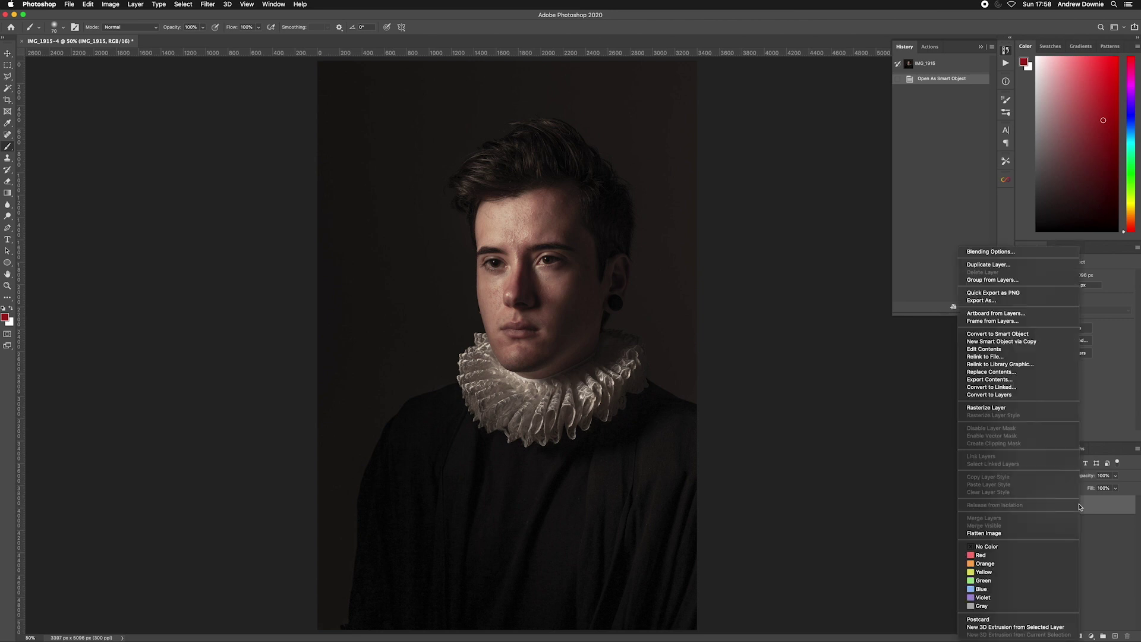
pyautogui.click(982, 342)
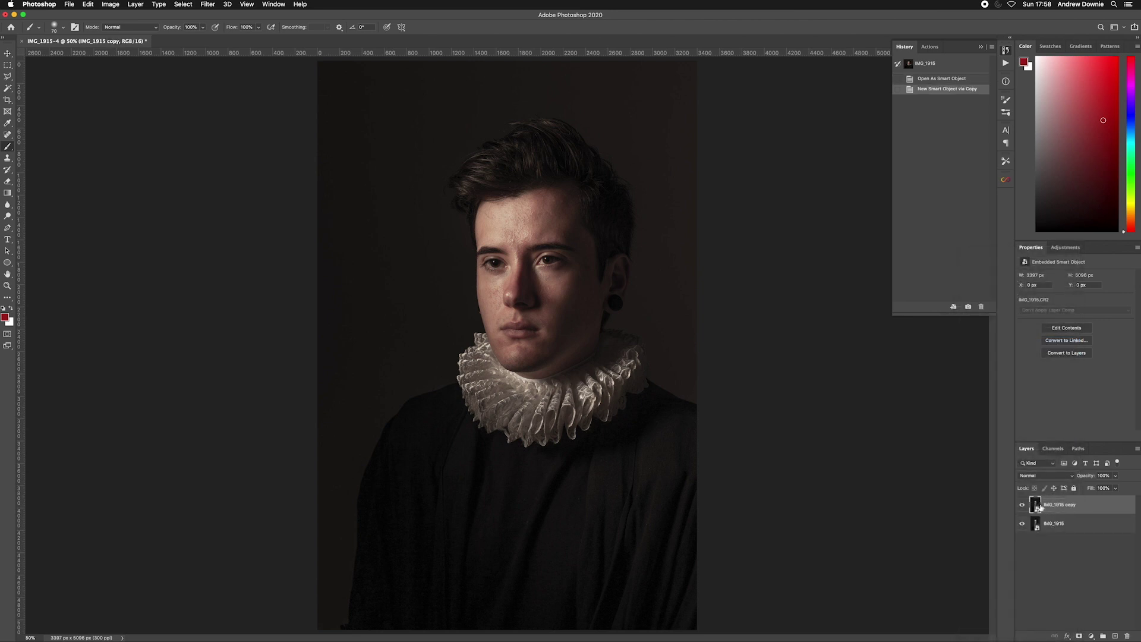
pyautogui.click(1023, 507)
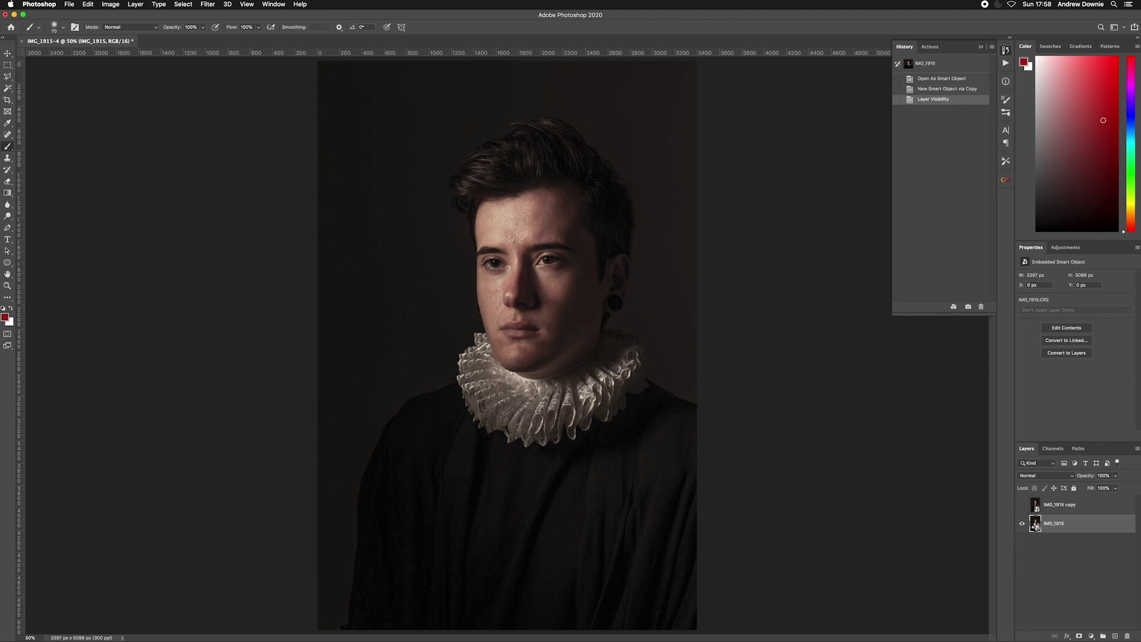
# - Reset the original IMG_1915 layer's raw adjustments to default and set its temperature to 5600
pyautogui.doubleClick(1035, 526)
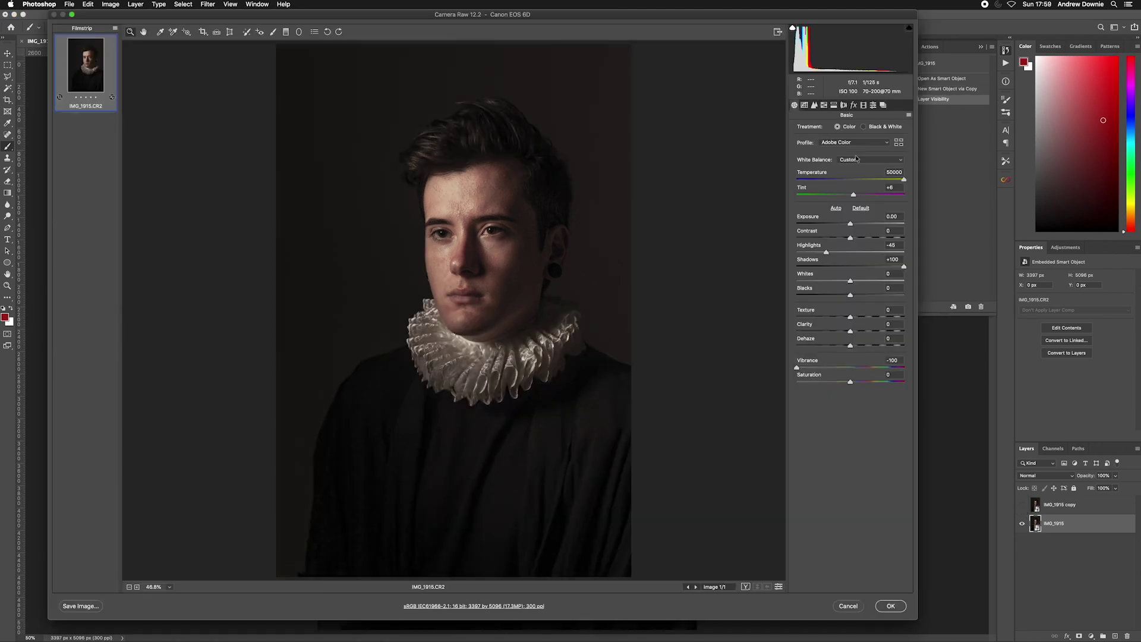
pyautogui.click(861, 208)
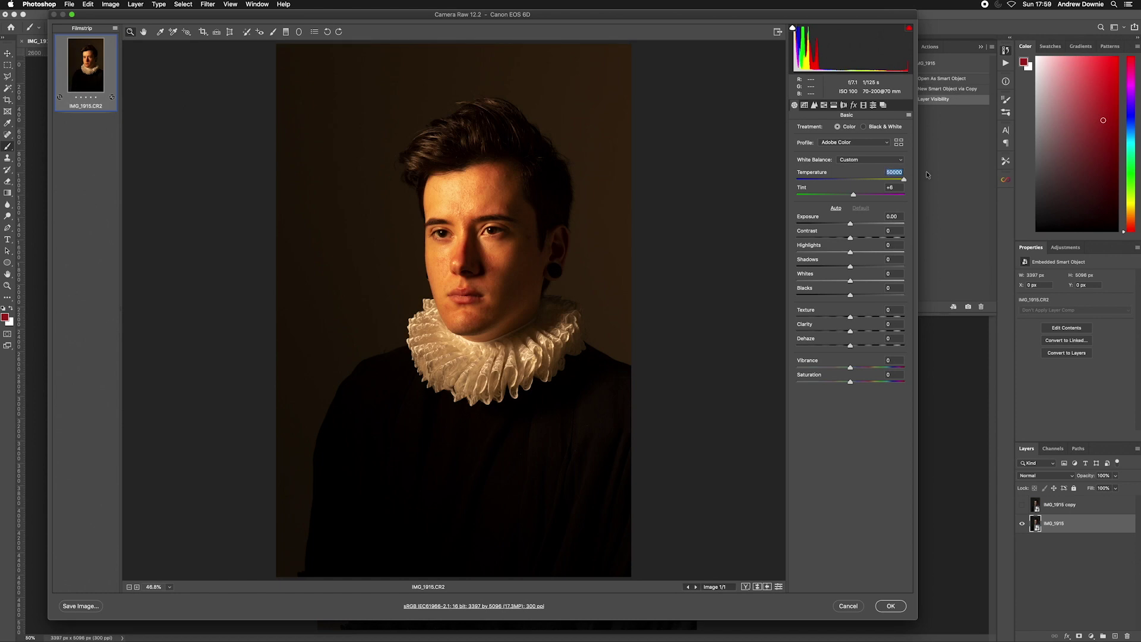
pyautogui.write('5600')
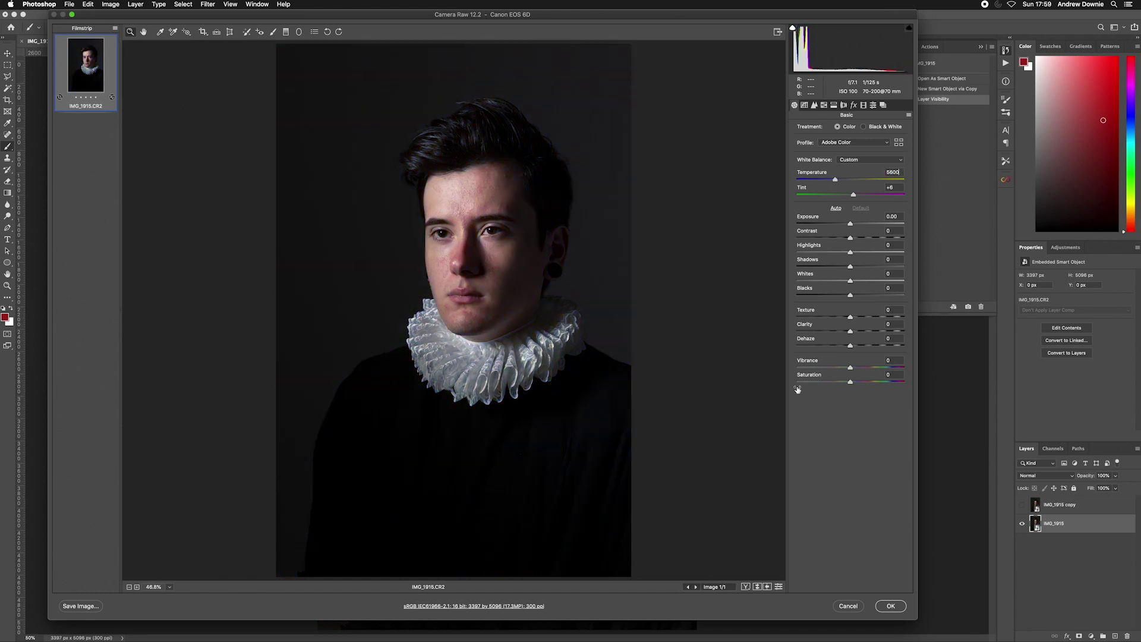
pyautogui.click(889, 606)
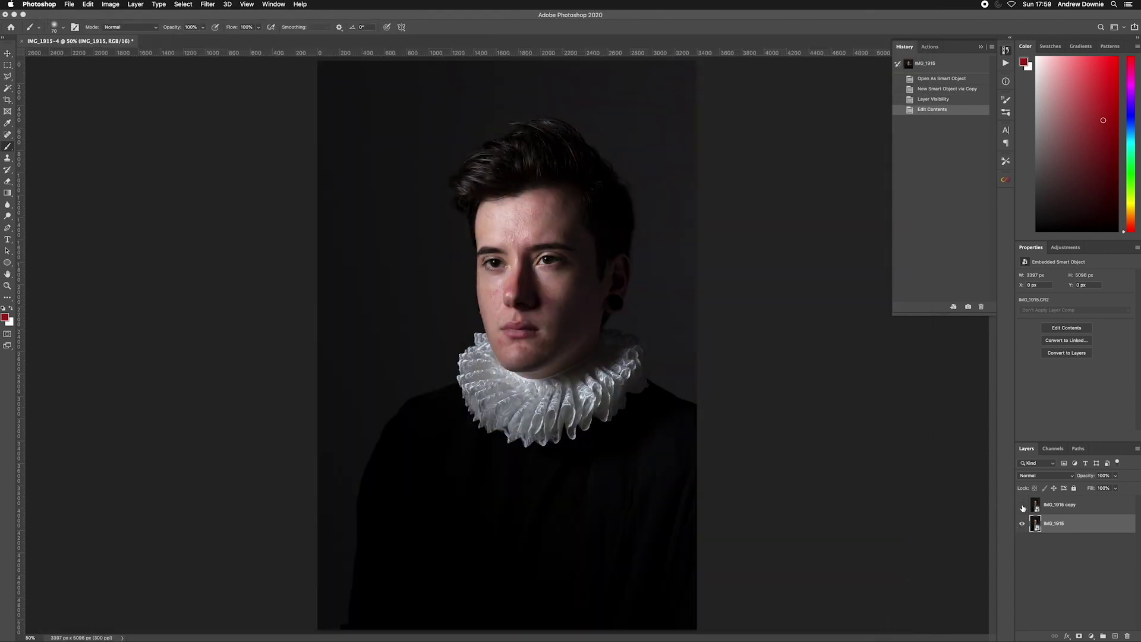
# - Compare the IMG_1915 copy with the original by toggling its visibility, leaving the copy shown
pyautogui.click(1022, 505)
pyautogui.click(1022, 506)
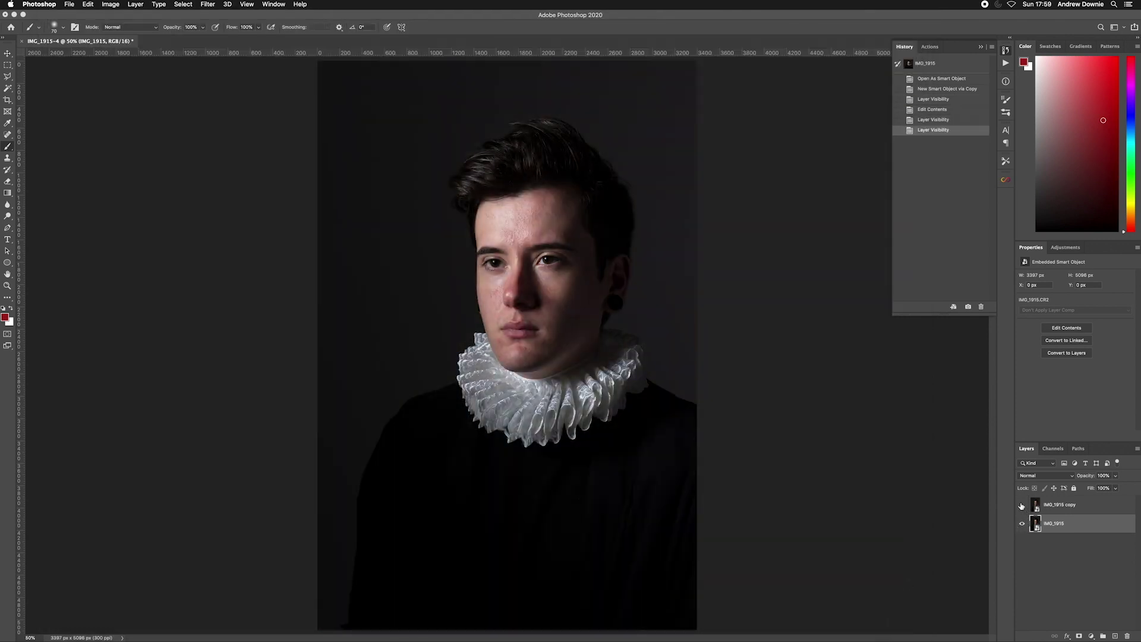
pyautogui.click(1022, 506)
# - Rasterize both the IMG_1915 copy layer and the original IMG_1915 layer
pyautogui.rightClick(1080, 506)
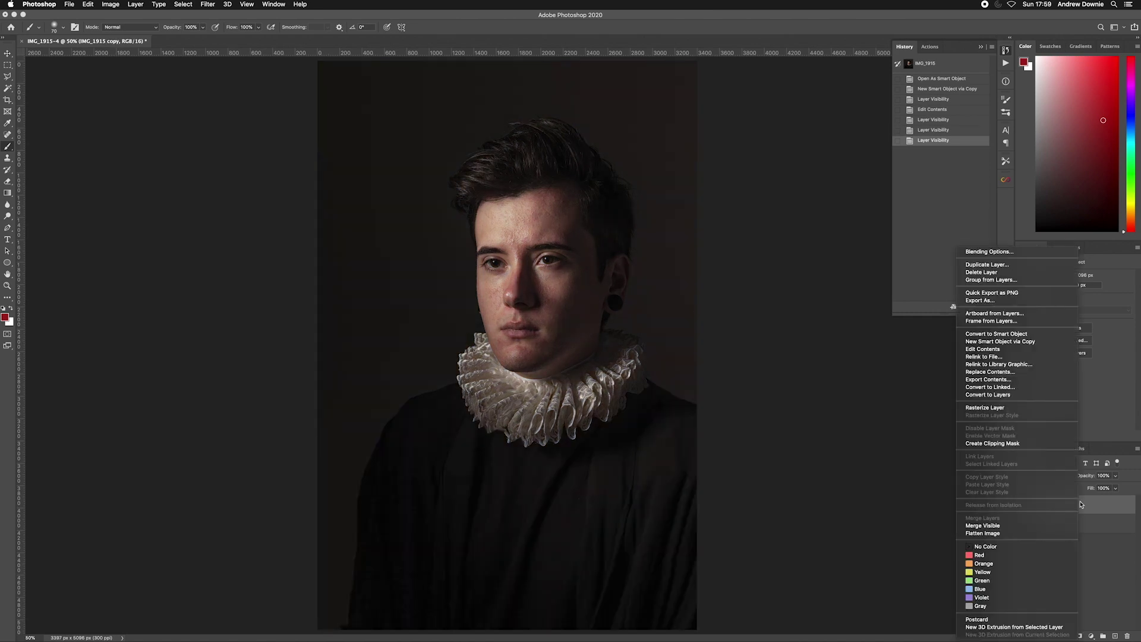
pyautogui.click(1100, 550)
pyautogui.rightClick(1090, 509)
pyautogui.click(996, 408)
pyautogui.rightClick(1064, 523)
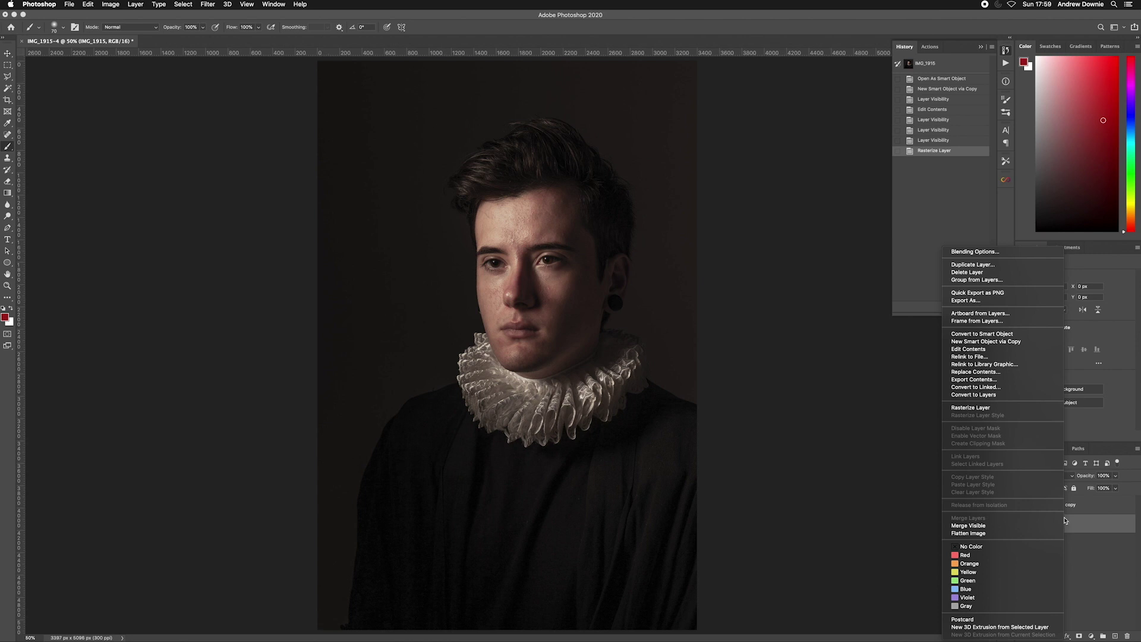
pyautogui.click(976, 408)
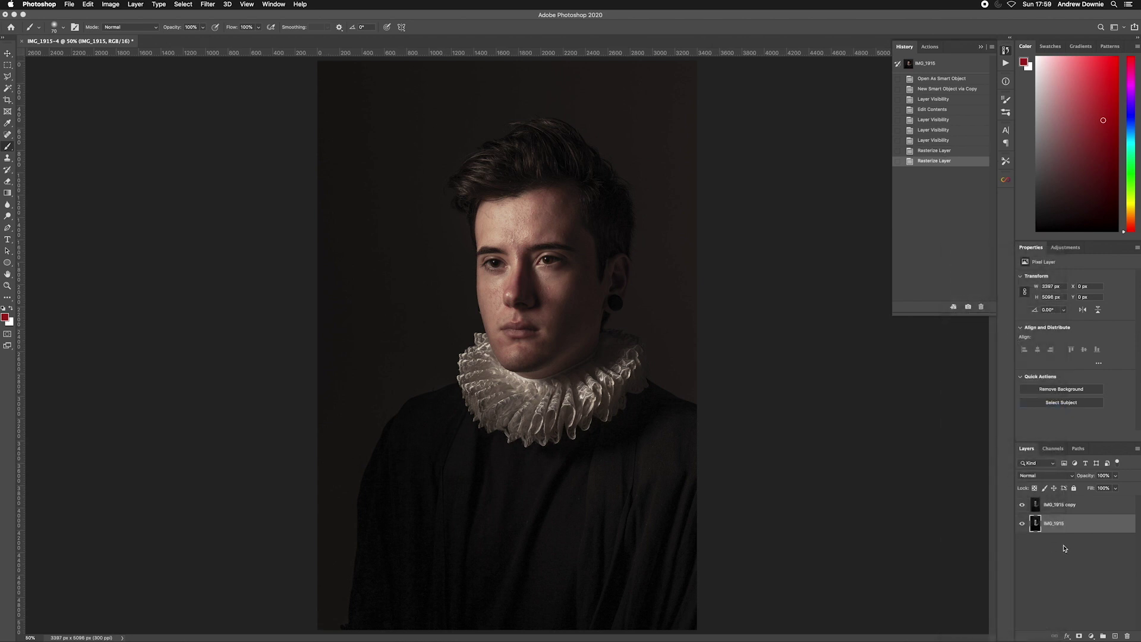
# - Rename the IMG_1915 copy layer as Camera raw conversion
pyautogui.click(1064, 512)
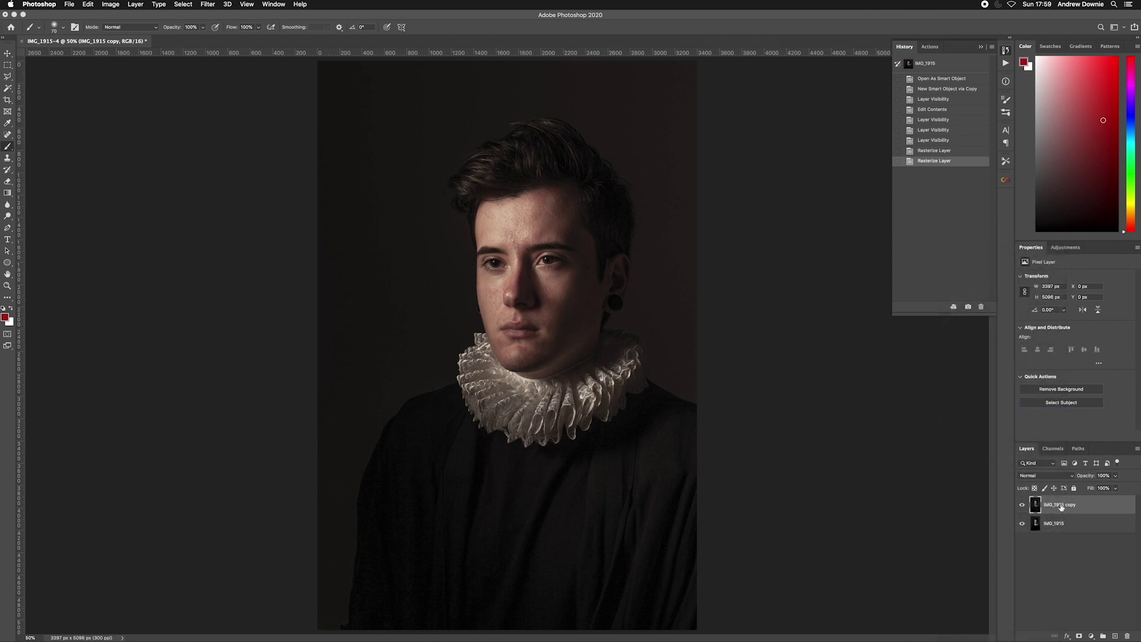
pyautogui.doubleClick(1057, 505)
pyautogui.write('Camera raw conversion')
pyautogui.press('Return')
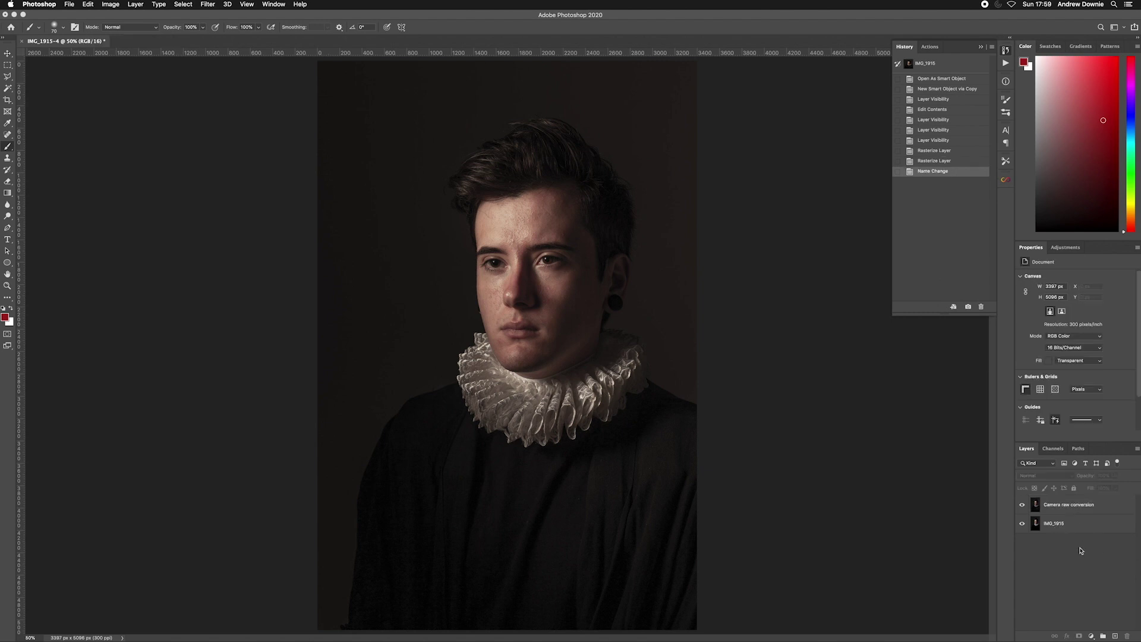
# - Fully lock the IMG_1915 layer and the Camera raw conversion layer
pyautogui.click(1099, 524)
pyautogui.click(1073, 488)
pyautogui.click(1103, 507)
pyautogui.click(1073, 489)
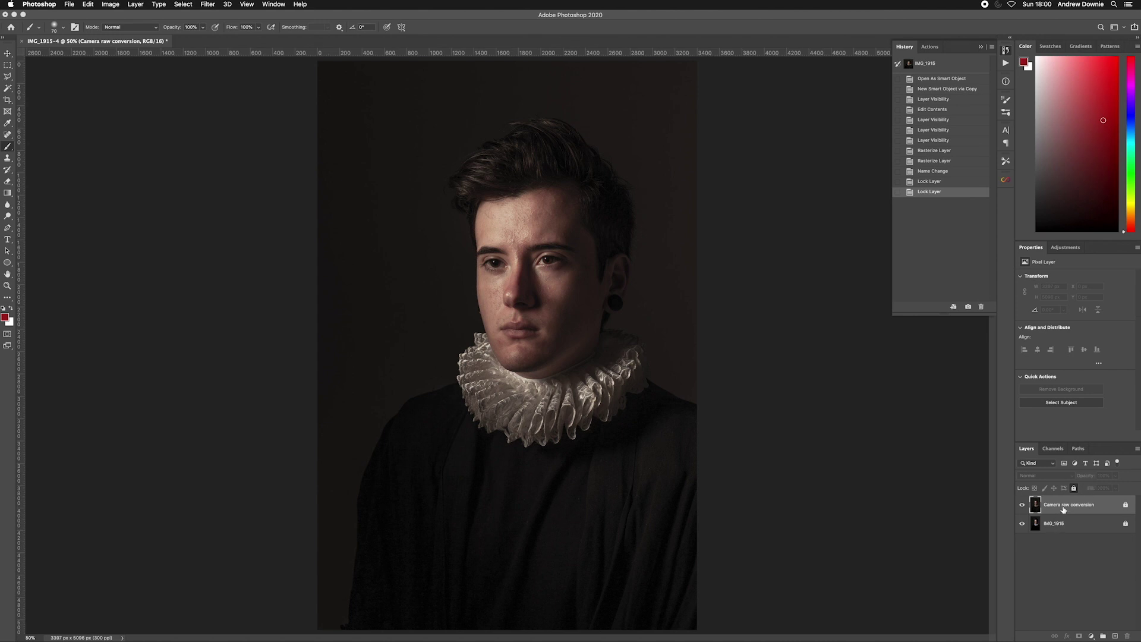
# - Switch to SAL V2.5 and examine the positions of the beauty dish, octabox and camera around the model
pyautogui.press('super+Tab')
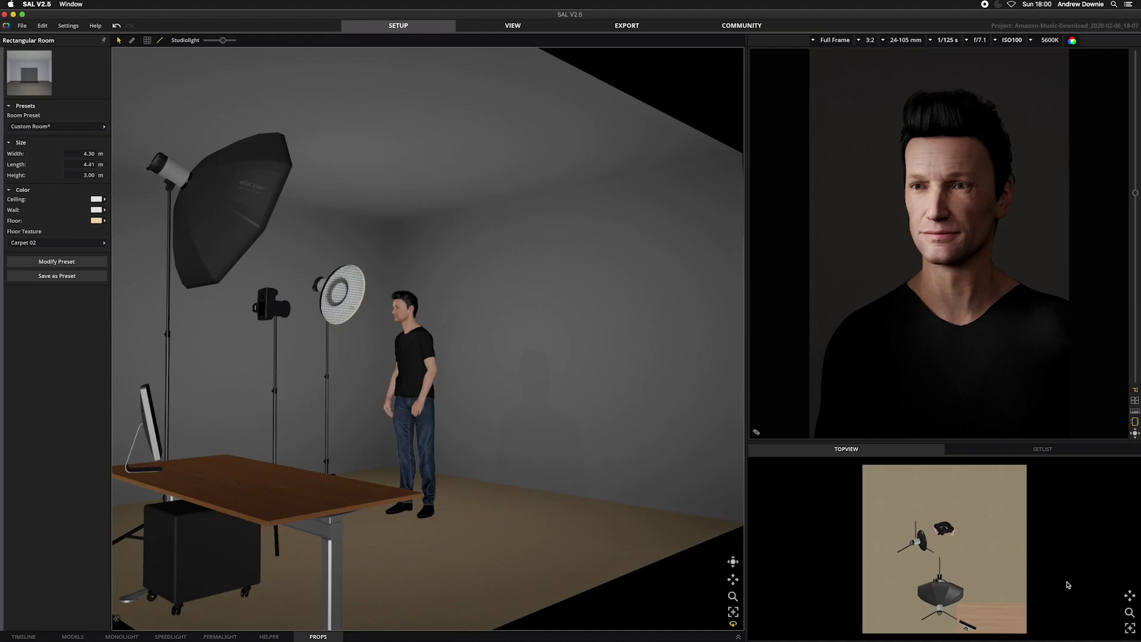
pyautogui.moveTo(733, 561); pyautogui.dragTo(582, 561)
pyautogui.click(347, 309)
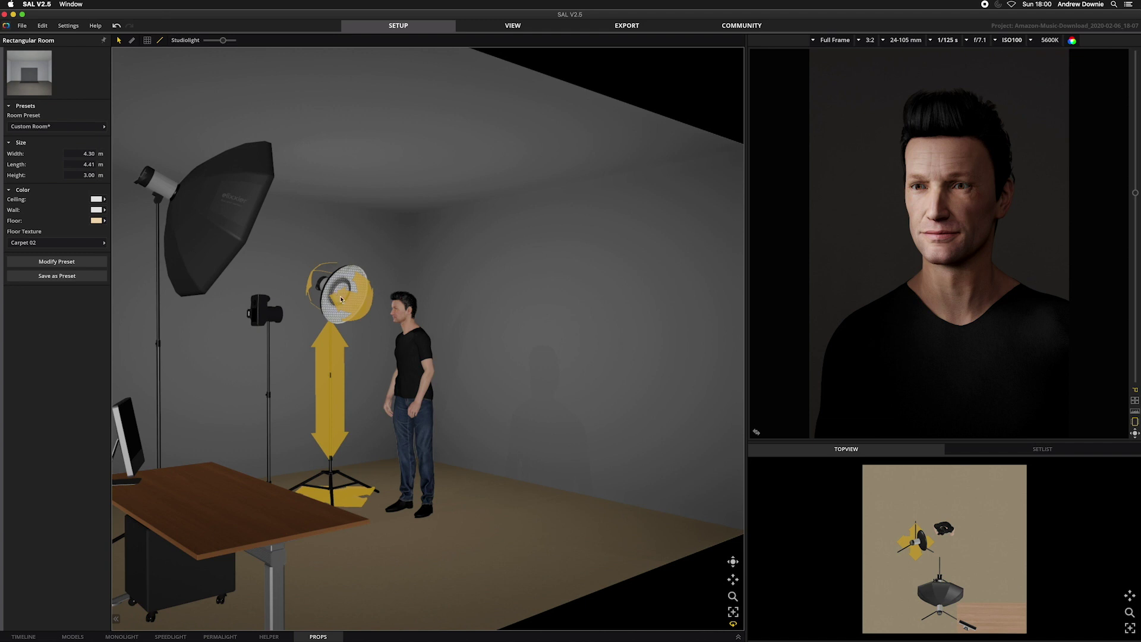
pyautogui.click(395, 326)
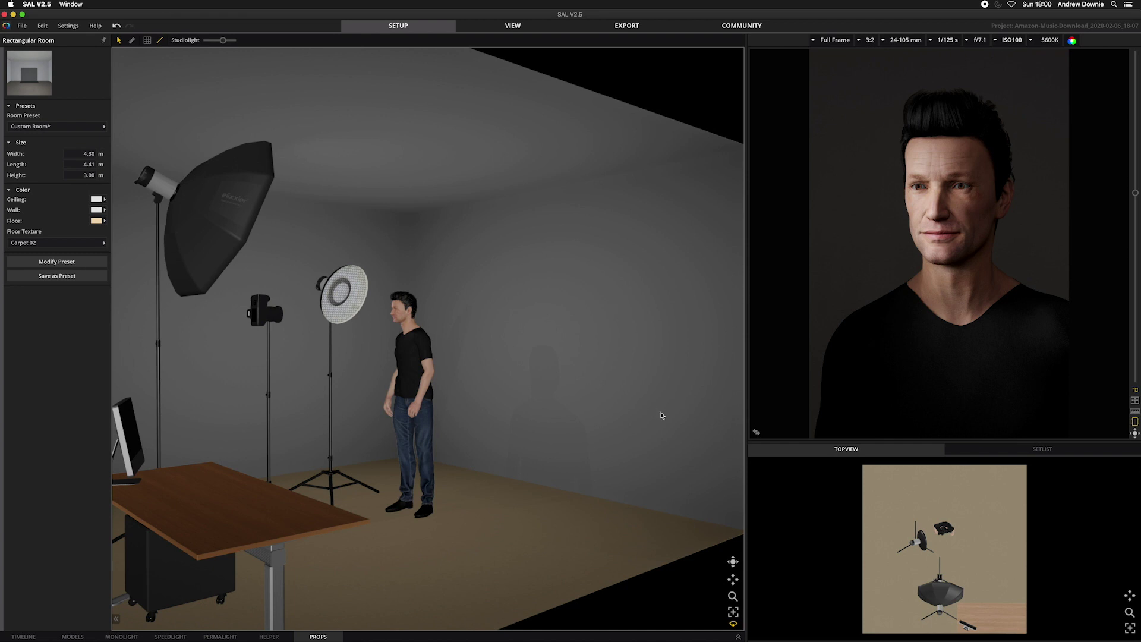
pyautogui.moveTo(877, 208)
pyautogui.moveTo(733, 562); pyautogui.dragTo(583, 561)
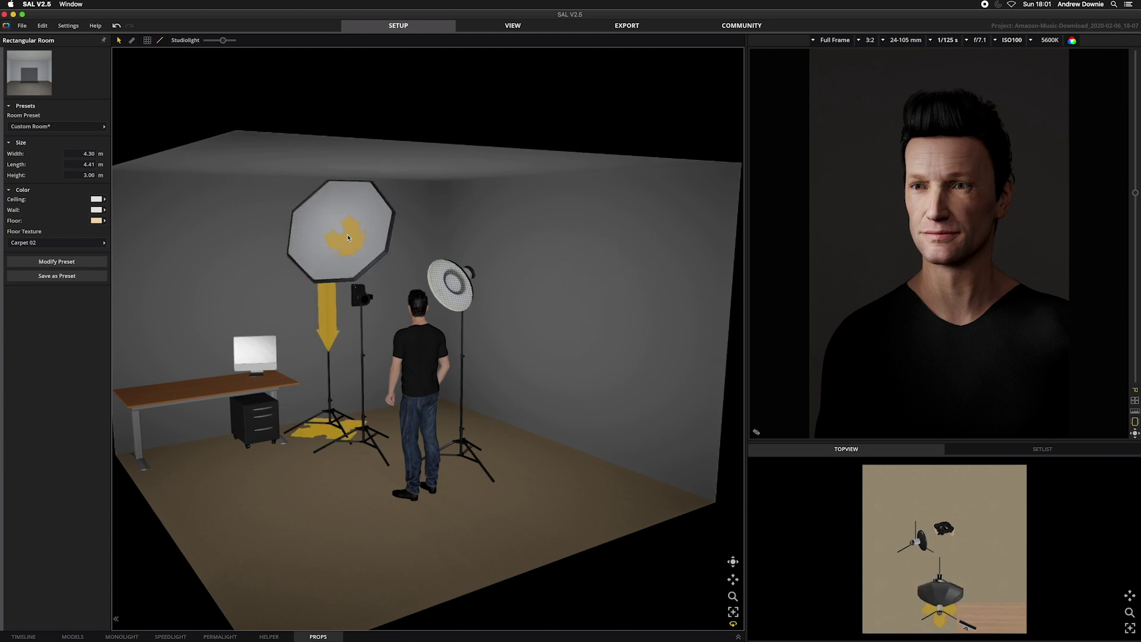
# - Turn the 120 cm Octaform light off and back on to compare its contribution to the portrait
pyautogui.rightClick(332, 216)
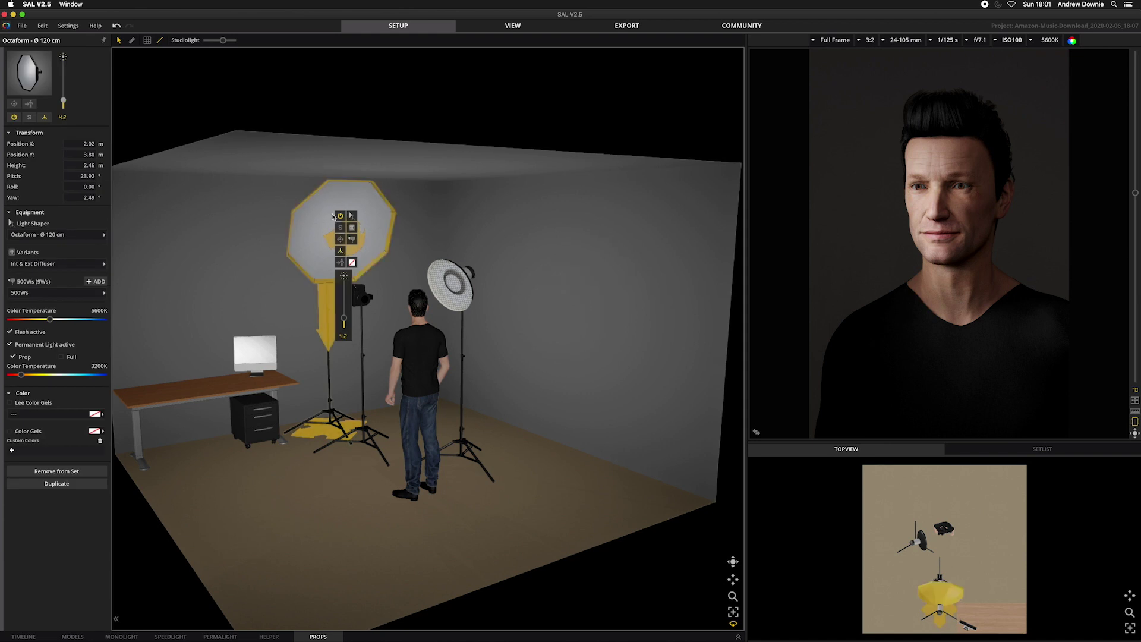
pyautogui.click(340, 218)
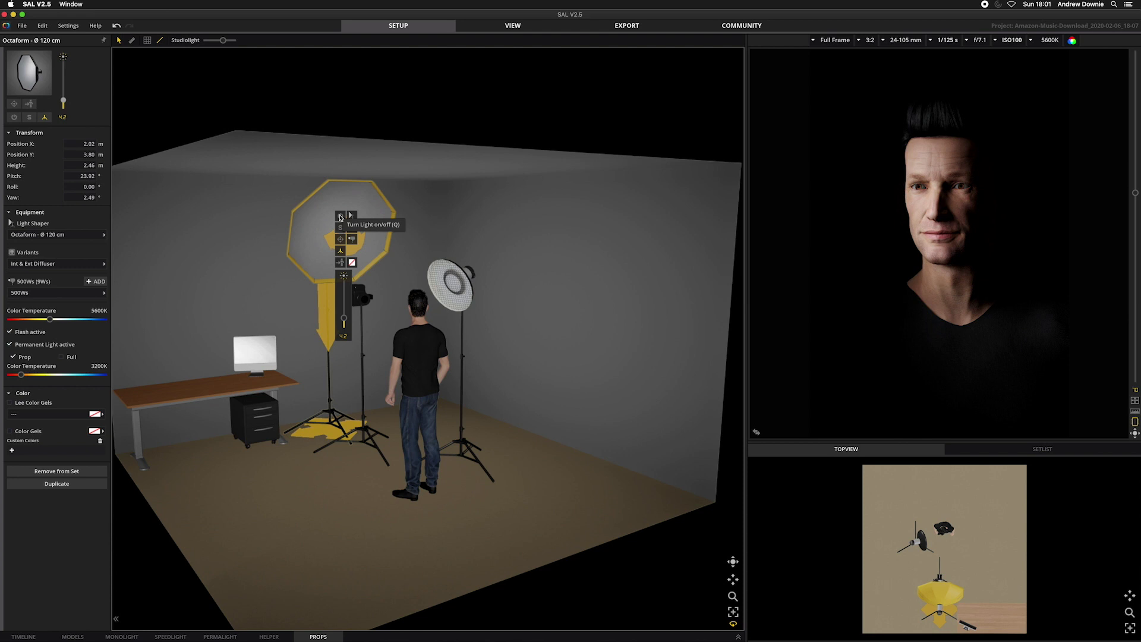
pyautogui.click(340, 217)
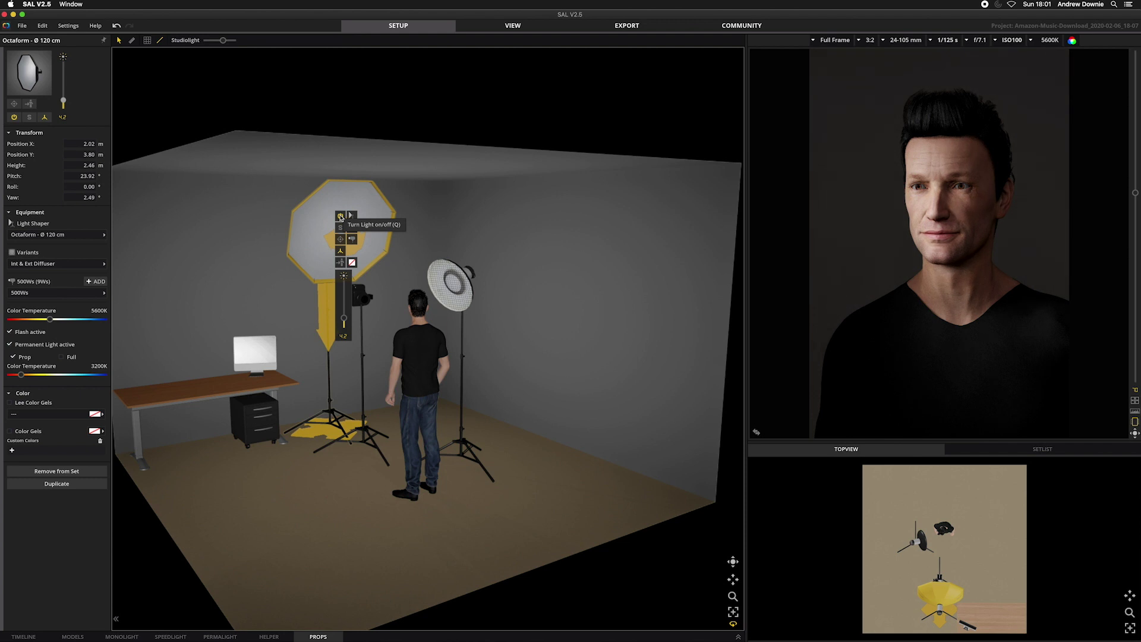
pyautogui.click(390, 203)
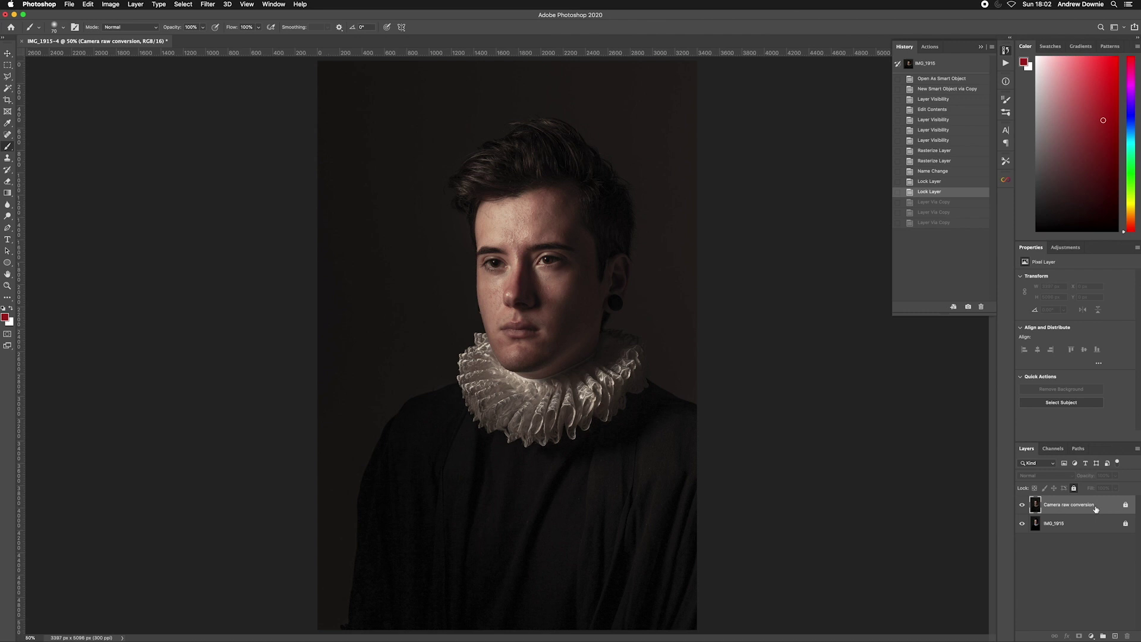
# - Duplicate the Camera raw conversion layer twice, naming the lower copy median and the upper copy detail
pyautogui.hotkey('ctrl', 'j')
pyautogui.hotkey('ctrl', 'j')
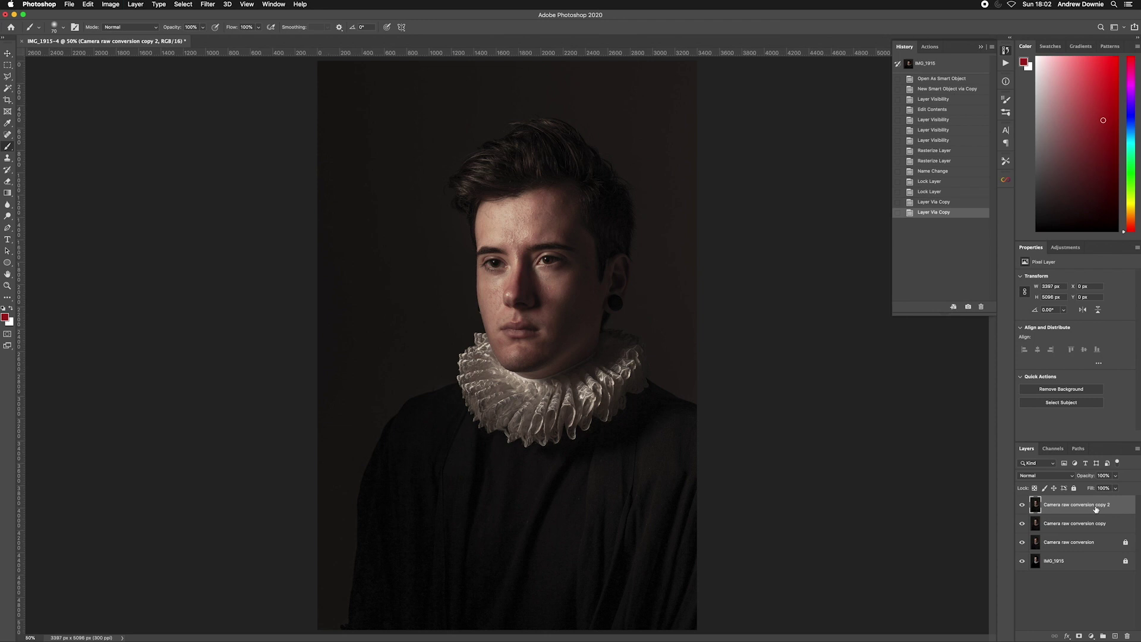
pyautogui.doubleClick(1078, 523)
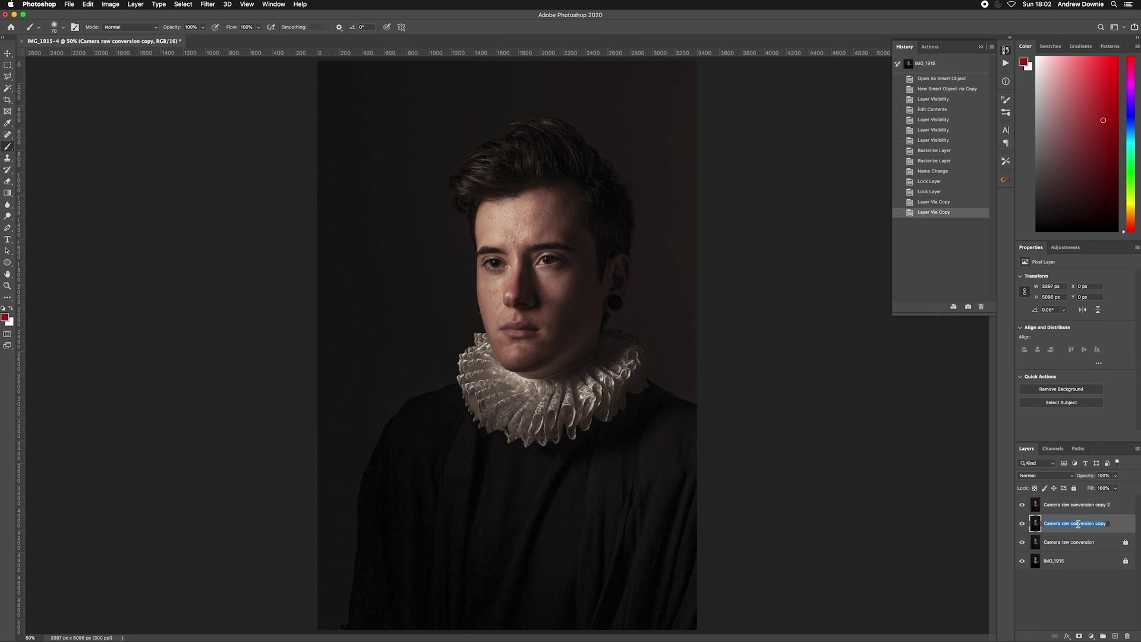
pyautogui.write('median')
pyautogui.doubleClick(1083, 504)
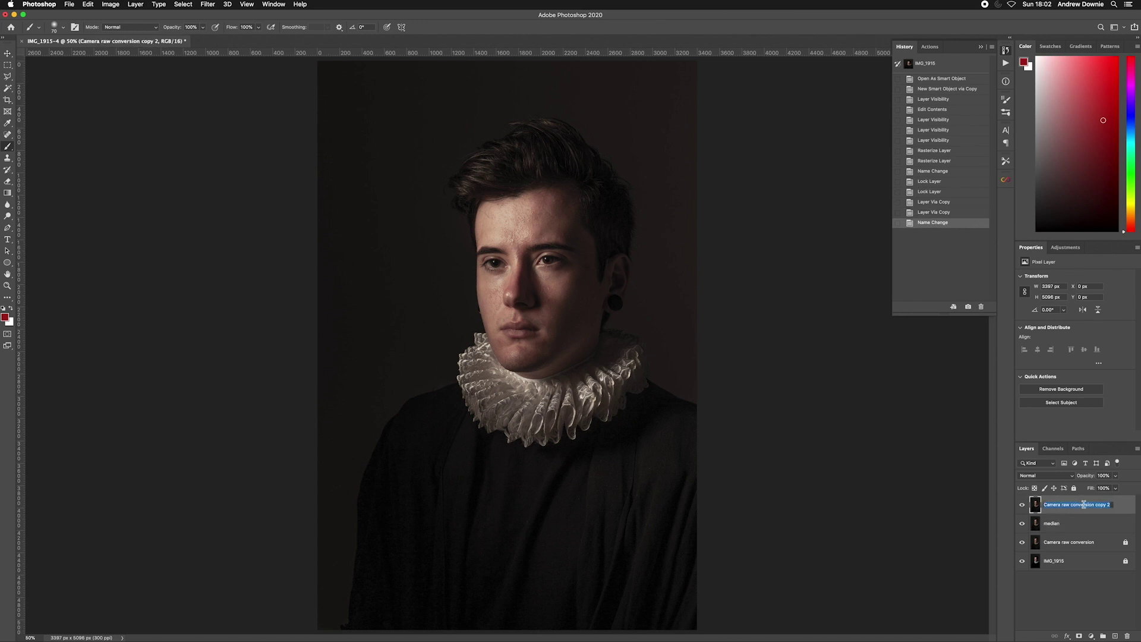
pyautogui.write('del')
pyautogui.write('ail')
pyautogui.press('Return')
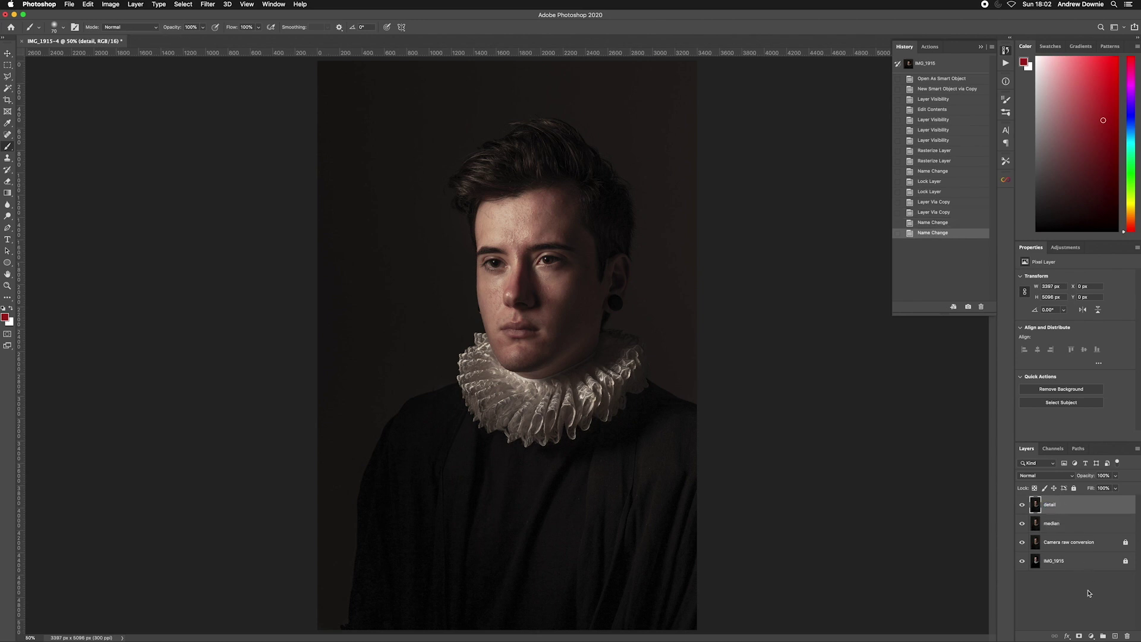
# - Hide the detail layer, then start the Median noise filter on the median layer and inspect its preview on the cheek beside the nose
pyautogui.click(1022, 510)
pyautogui.click(1069, 526)
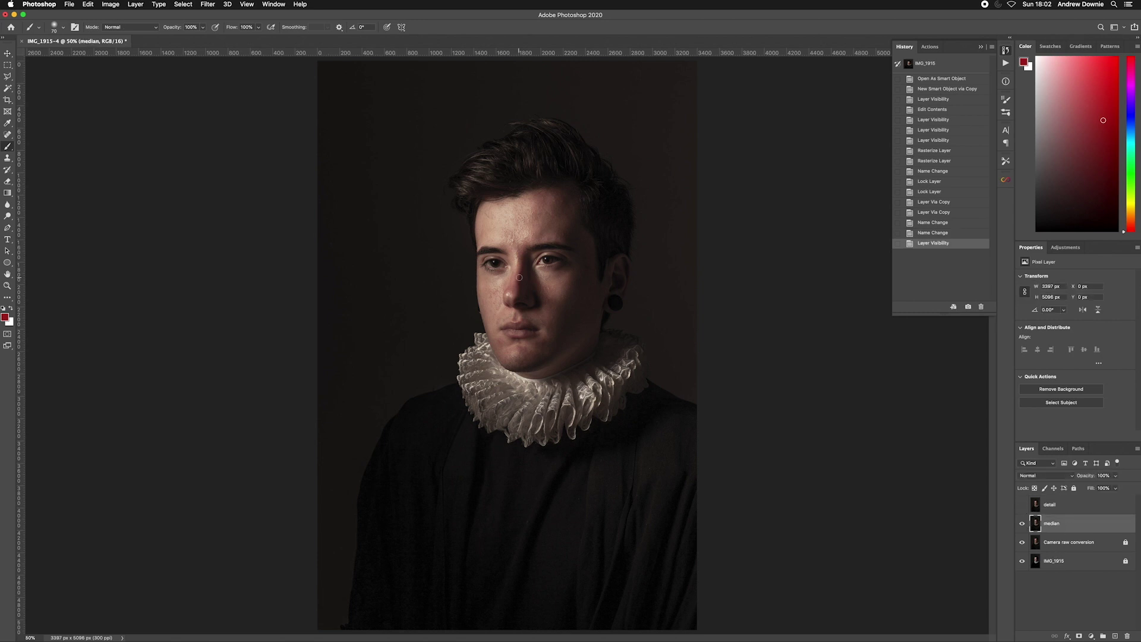
pyautogui.click(208, 4)
pyautogui.moveTo(224, 136)
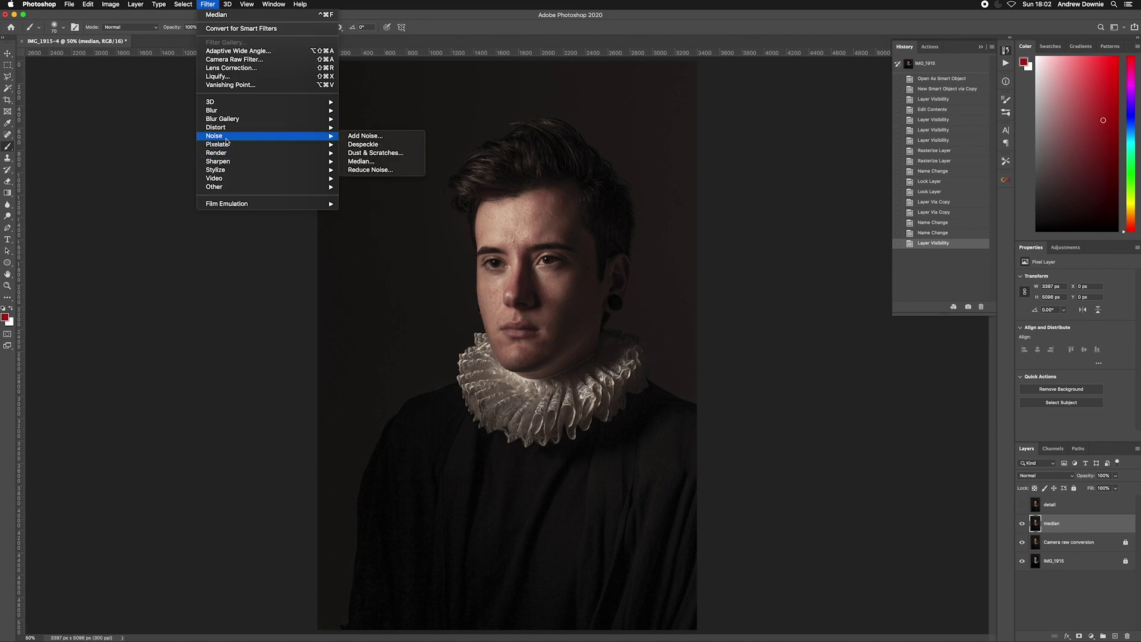
pyautogui.click(379, 161)
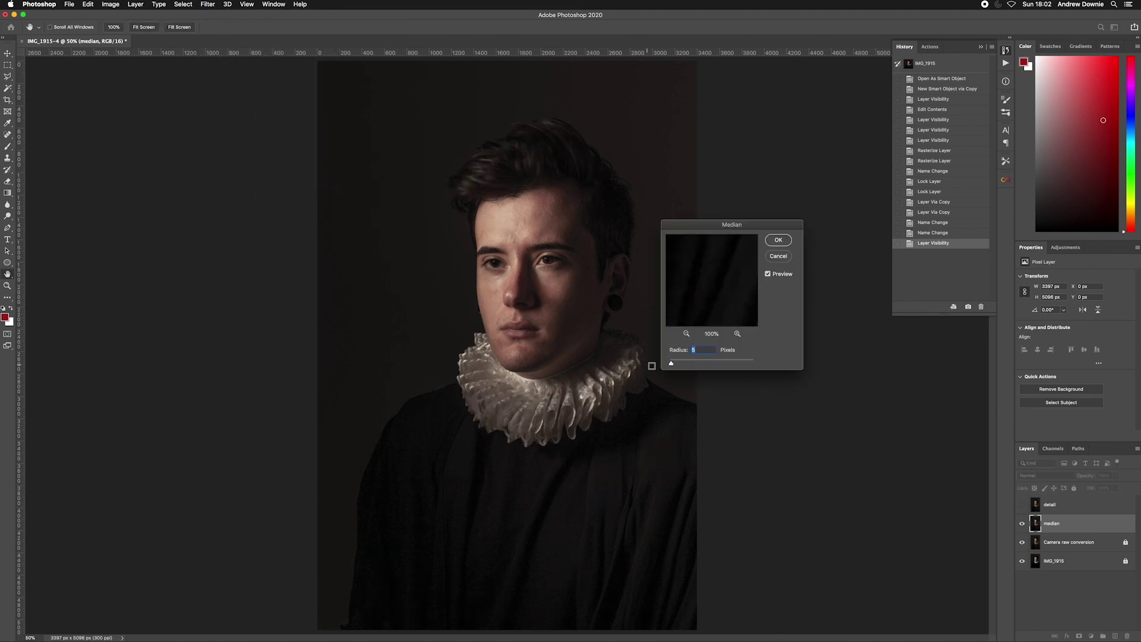
pyautogui.moveTo(707, 231); pyautogui.dragTo(747, 285)
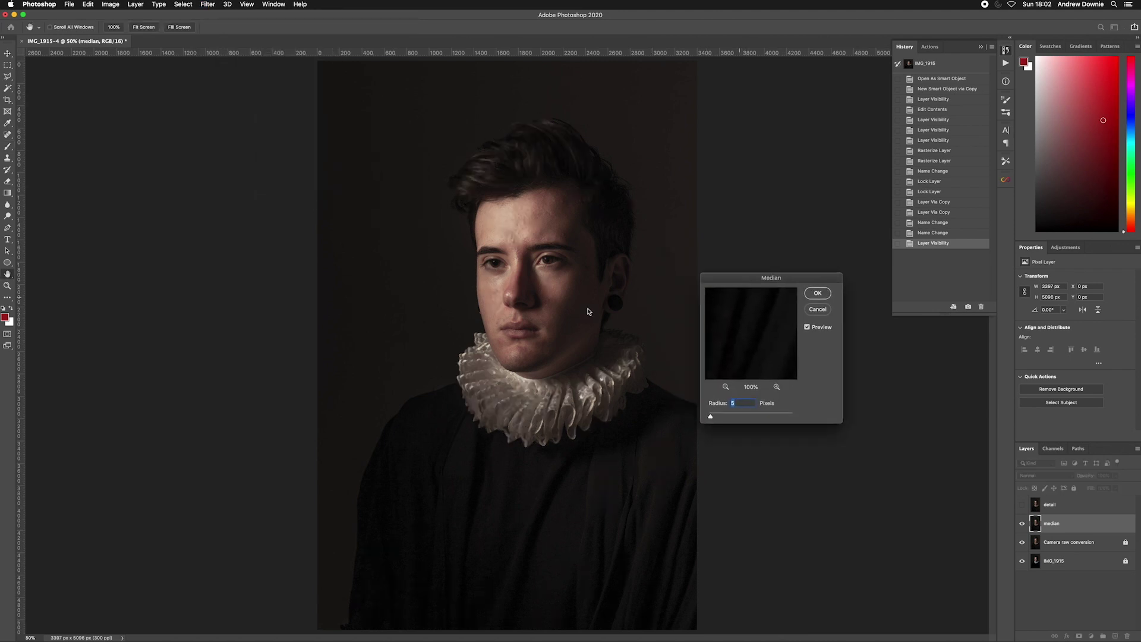
pyautogui.click(499, 288)
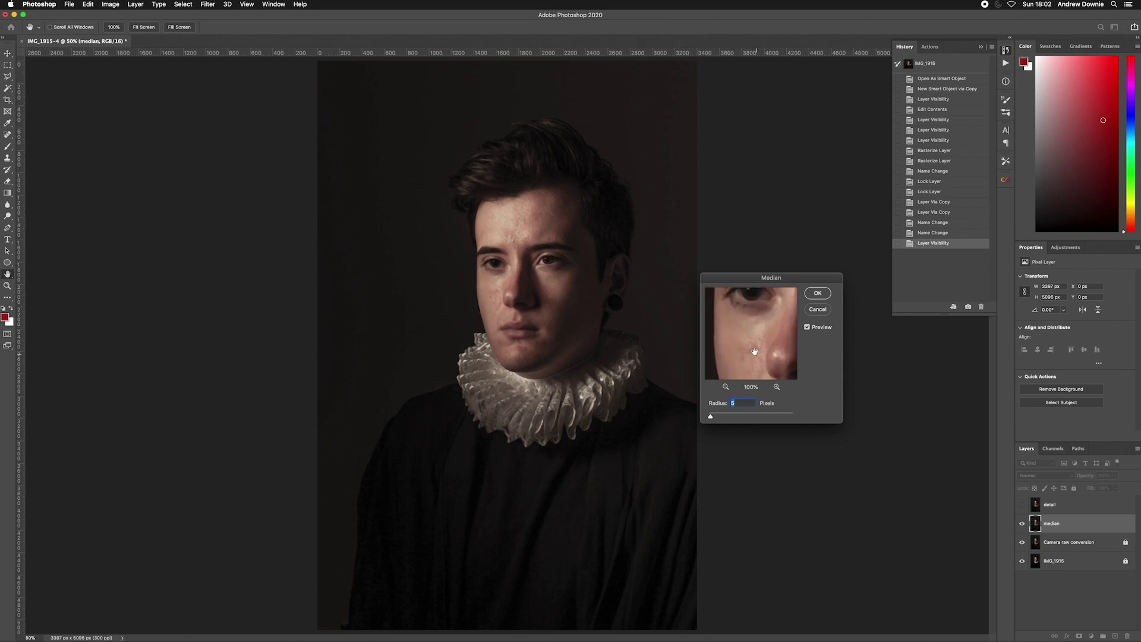
pyautogui.click(777, 386)
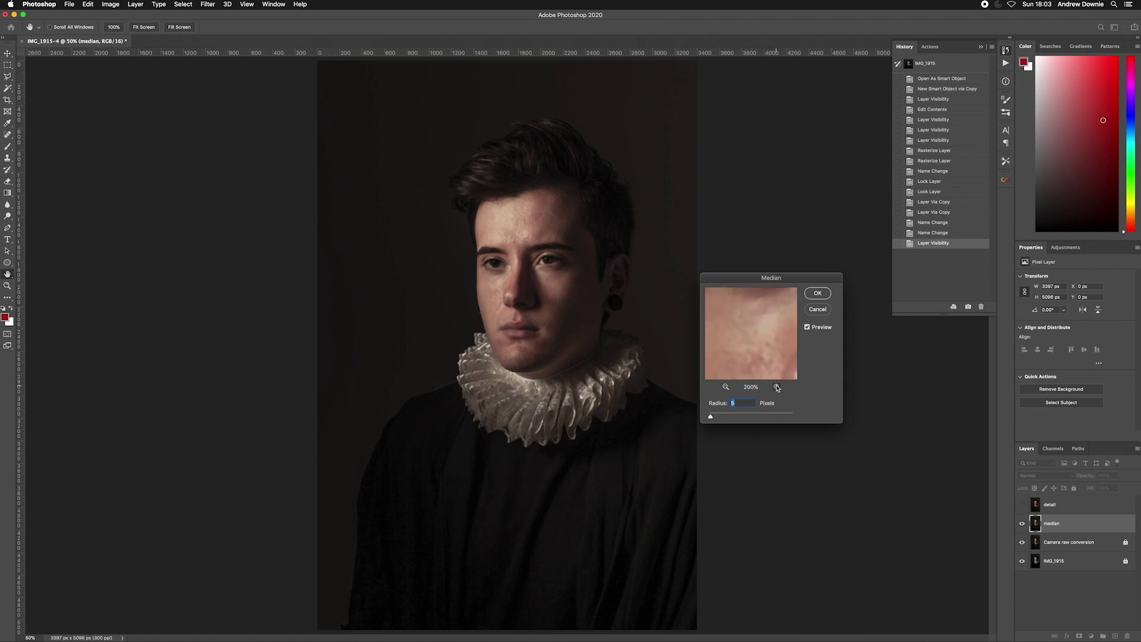
# - Compare Median radii in the cheek preview and apply the filter to the median layer with a radius of 5 pixels
pyautogui.moveTo(713, 417); pyautogui.dragTo(709, 418)
pyautogui.click(726, 387)
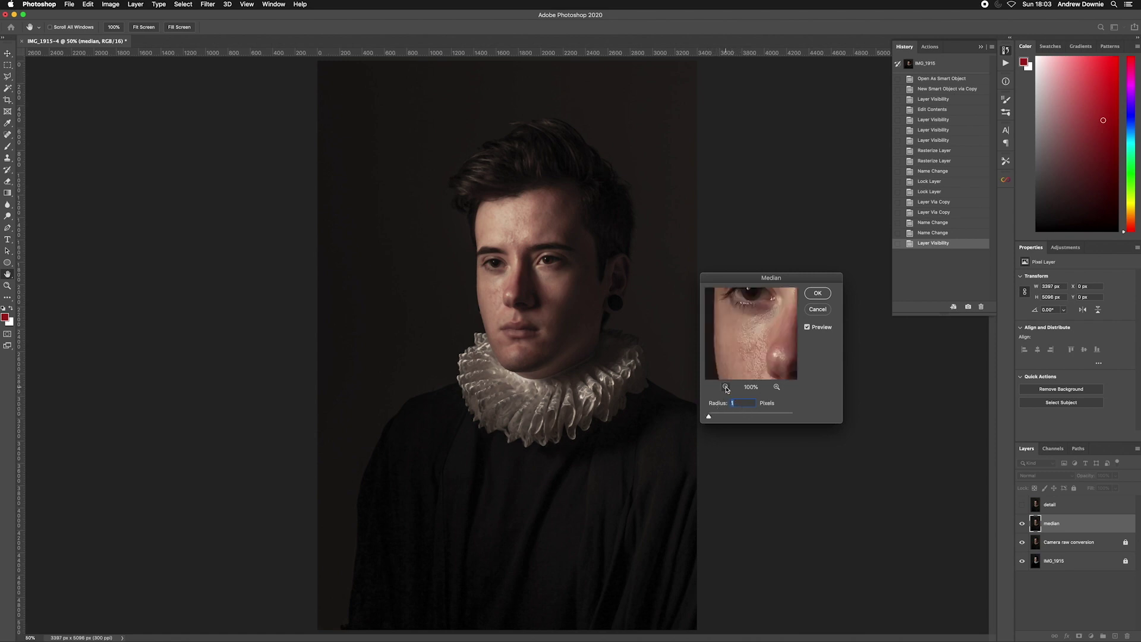
pyautogui.click(725, 387)
pyautogui.moveTo(708, 418); pyautogui.dragTo(712, 419)
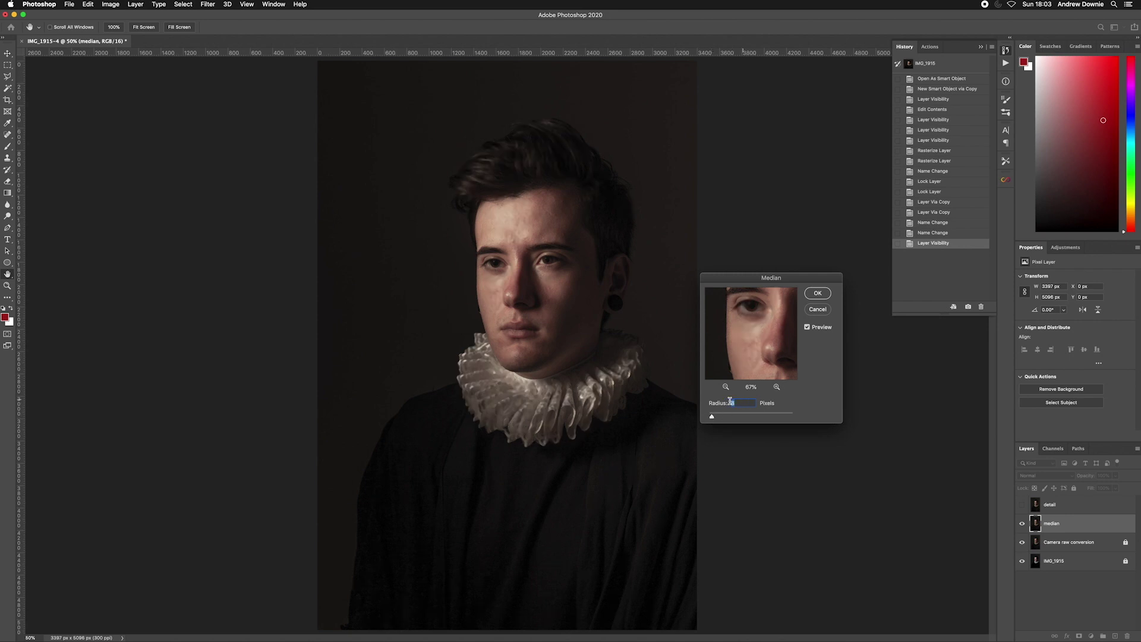
pyautogui.press('BackSpace')
pyautogui.write('5')
pyautogui.click(817, 294)
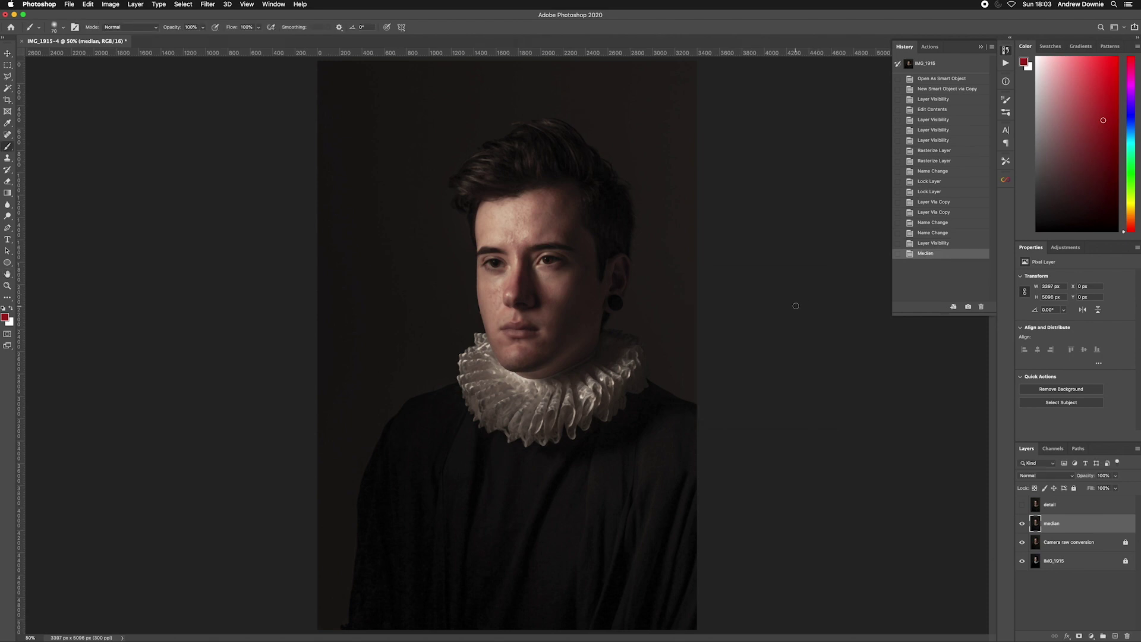
# - Apply the Median filter a second time to the median layer with the same settings
pyautogui.press('super+equal')
pyautogui.press('super+equal')
pyautogui.press('super+equal')
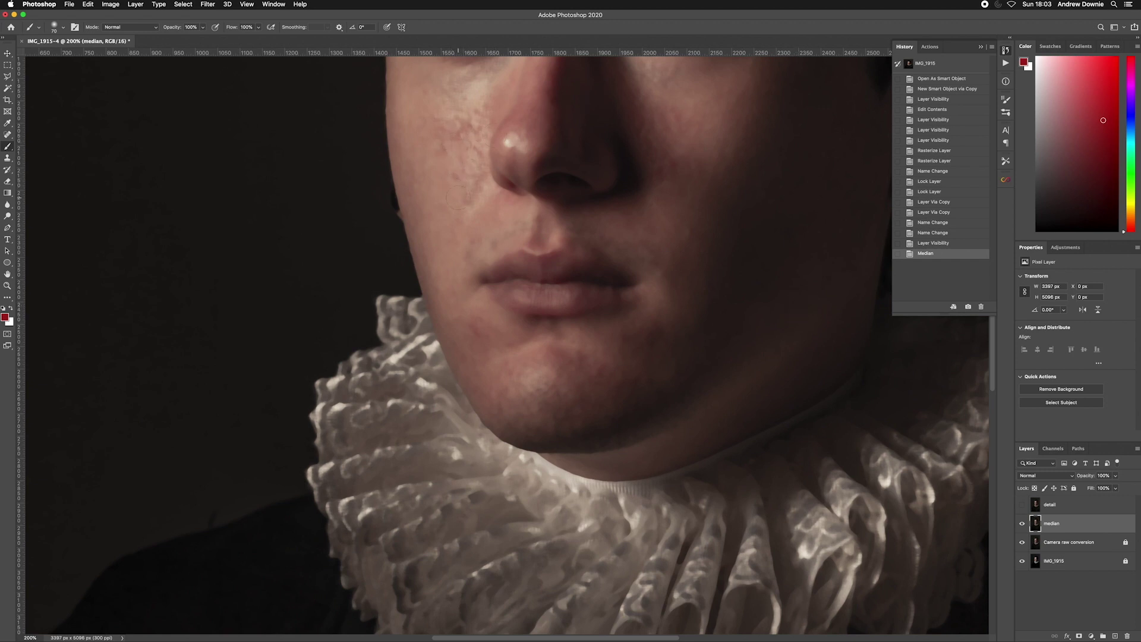
pyautogui.click(207, 7)
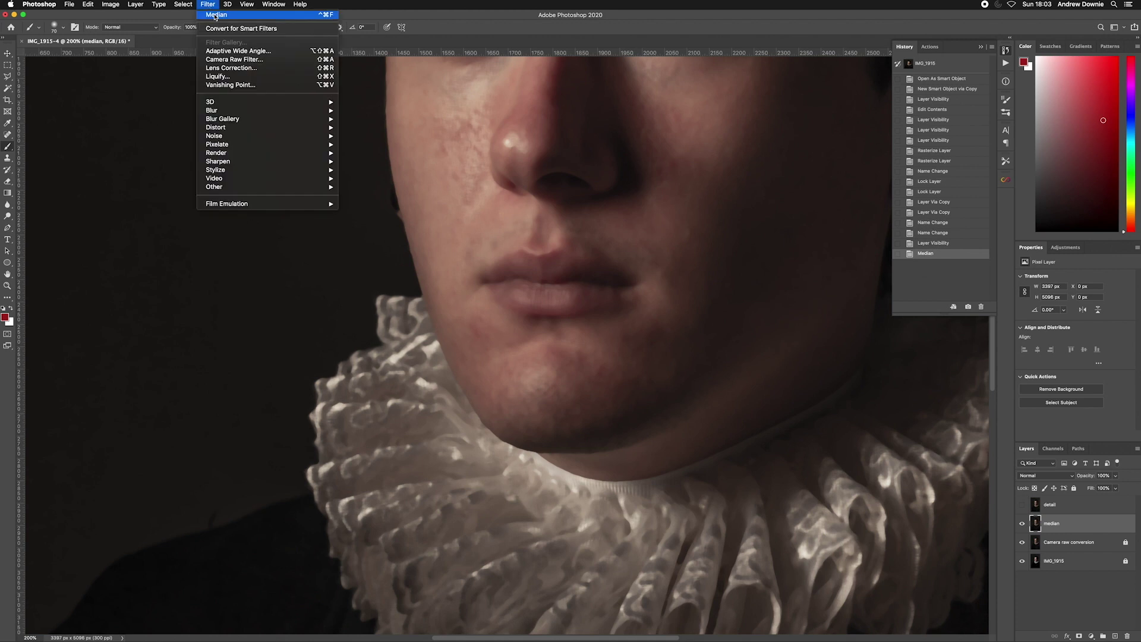
pyautogui.click(214, 15)
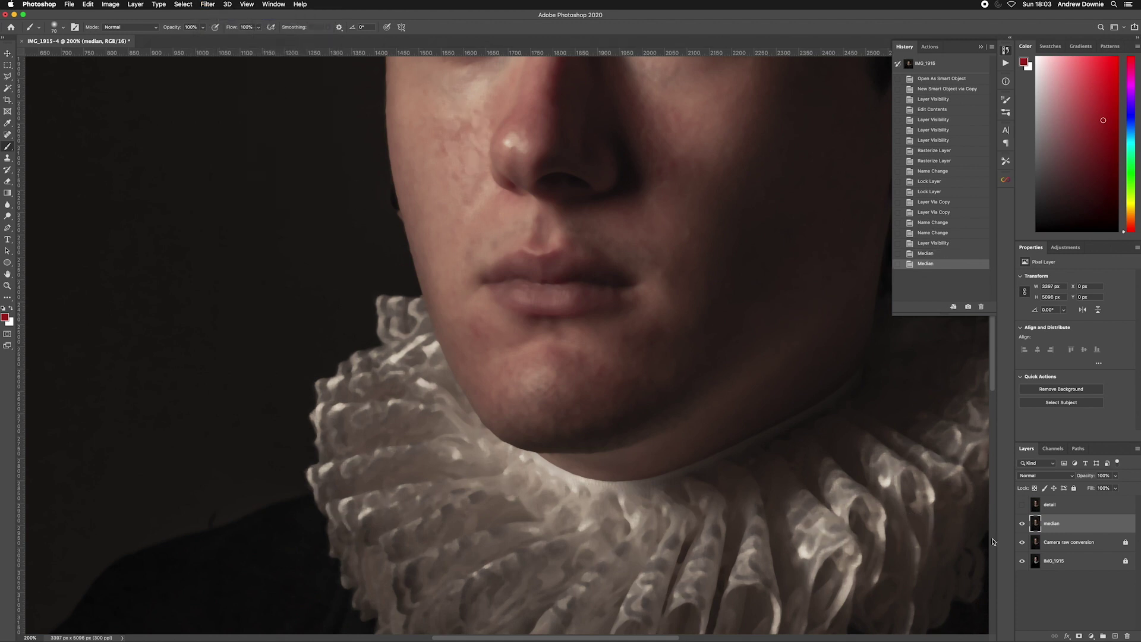
pyautogui.press('super+minus')
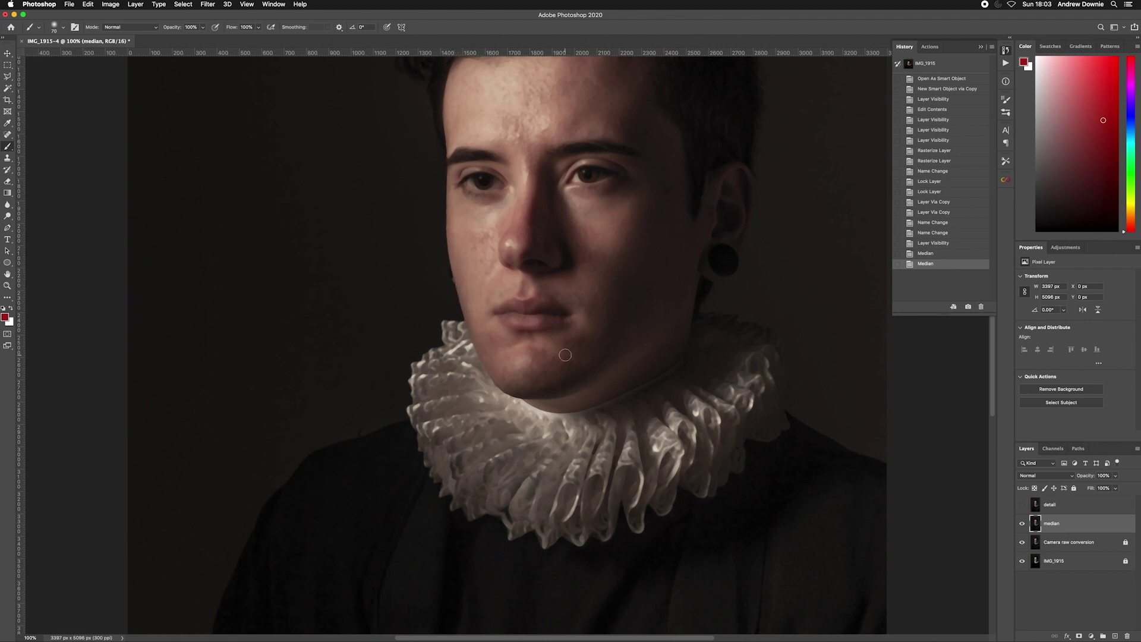
# - Show and select the detail layer, and start Apply Image with the median layer as its source layer
pyautogui.click(1022, 505)
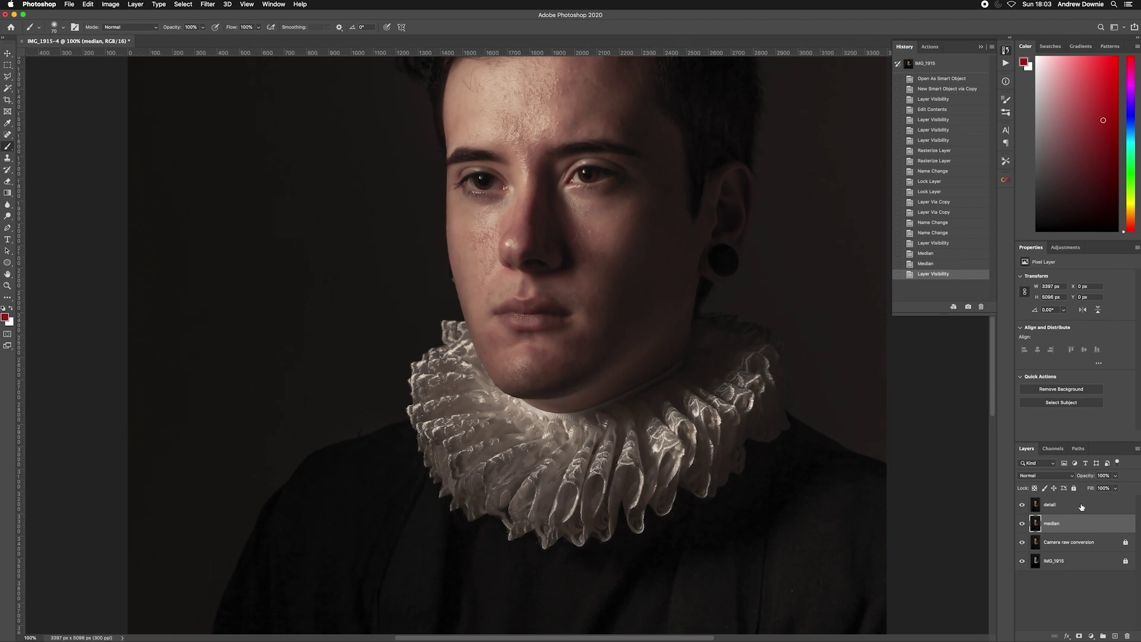
pyautogui.click(1077, 505)
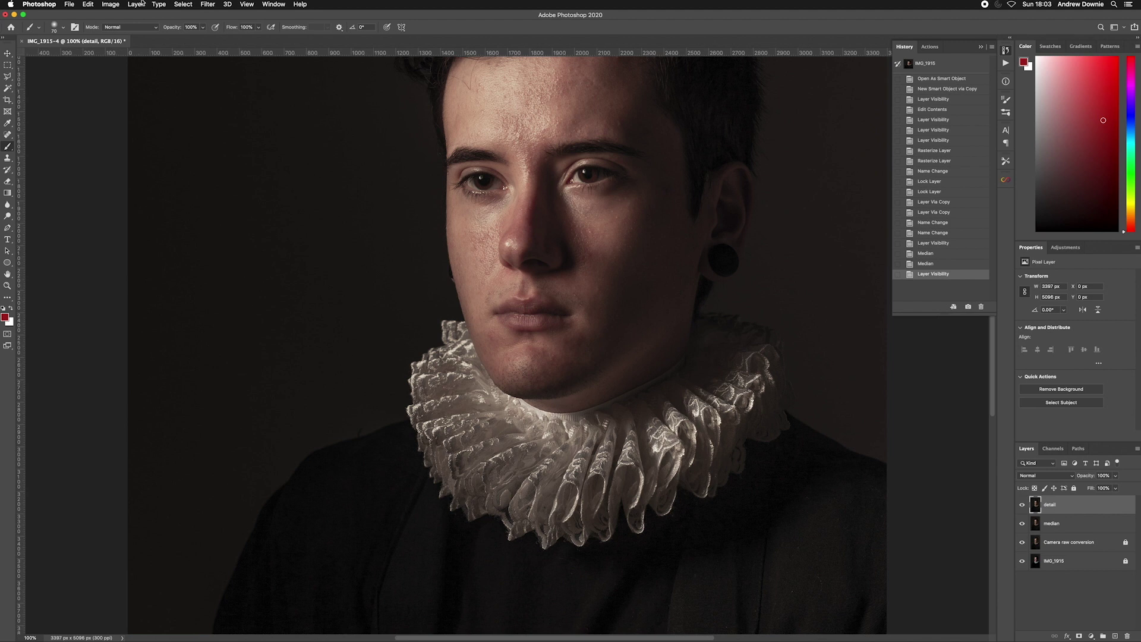
pyautogui.click(111, 4)
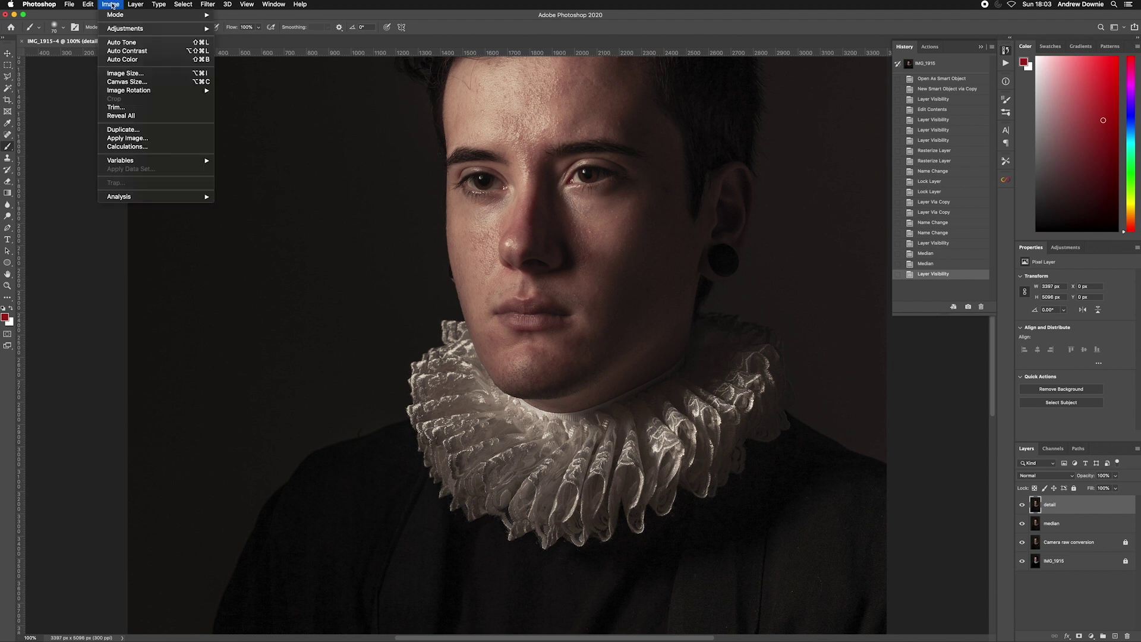
pyautogui.click(135, 138)
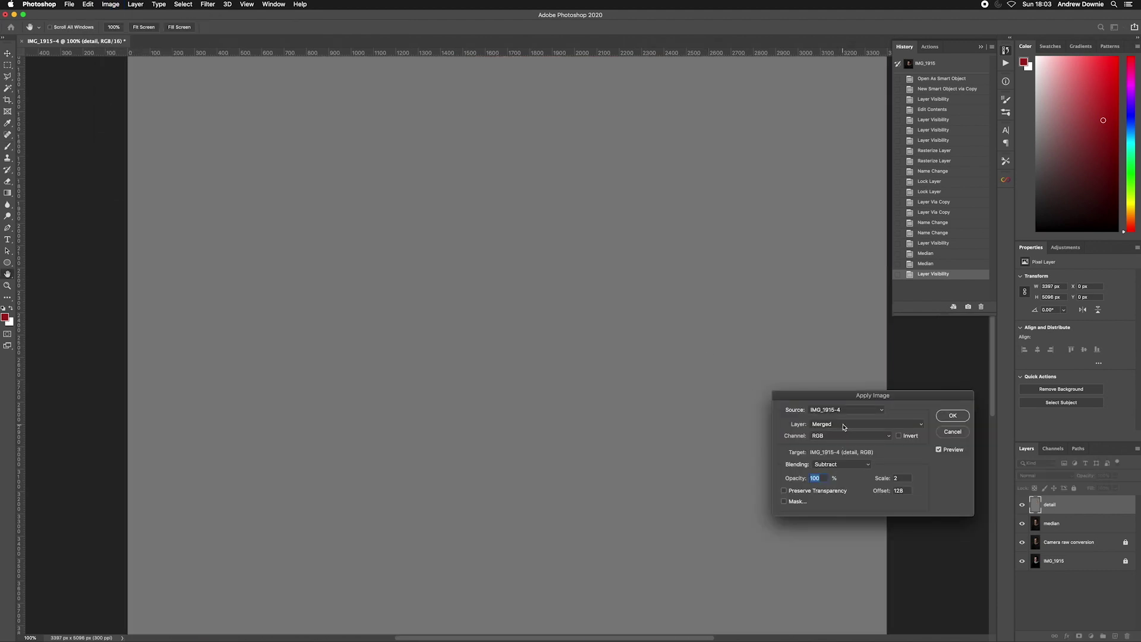
pyautogui.click(868, 425)
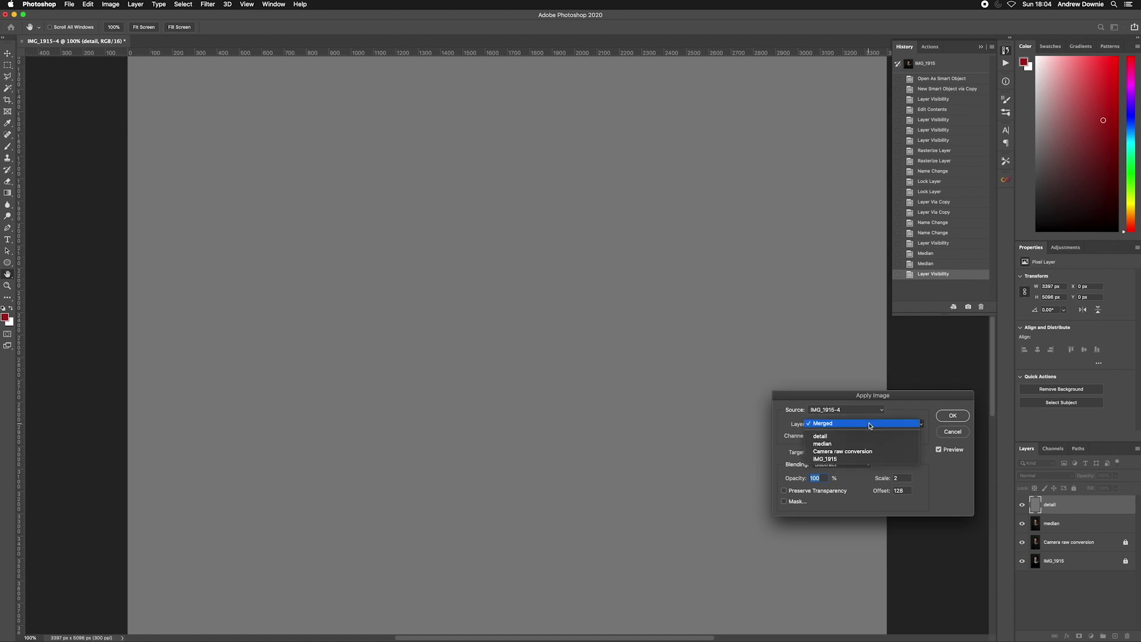
pyautogui.click(834, 444)
# - Preview Normal blending, then apply the median source to the detail layer using Subtract at 100% opacity, scale 2 and offset 128
pyautogui.click(845, 463)
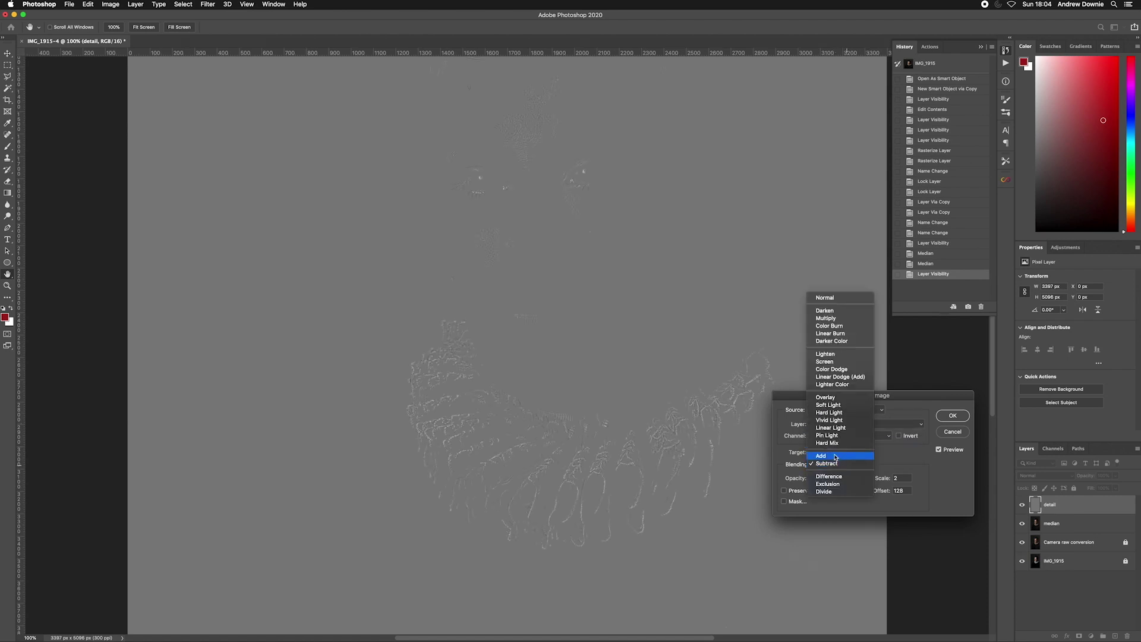
pyautogui.click(835, 298)
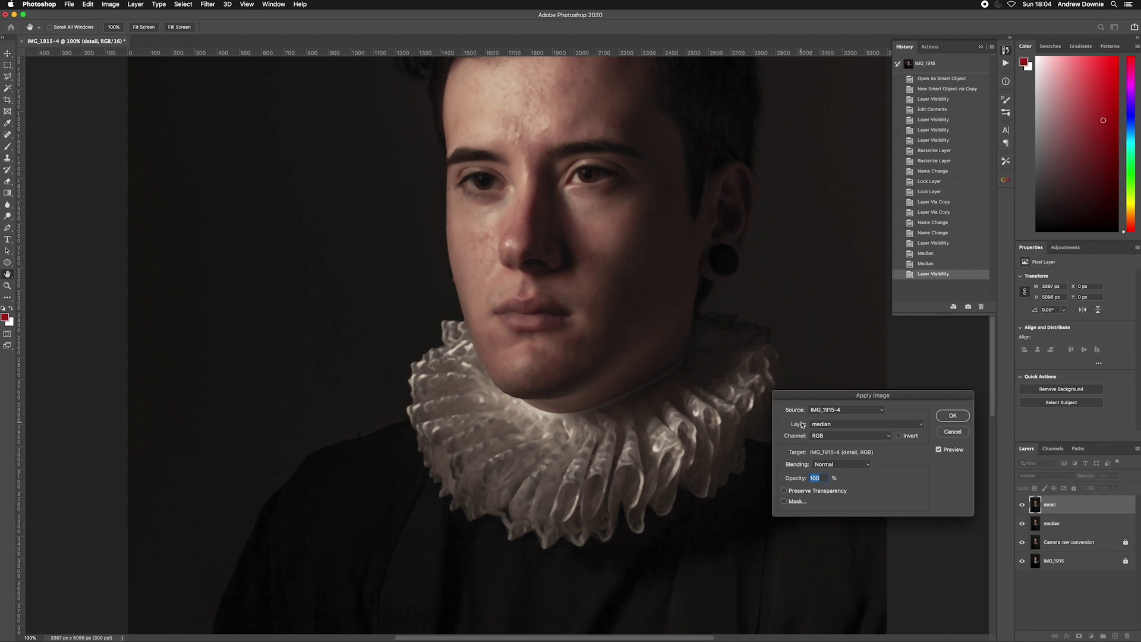
pyautogui.click(841, 467)
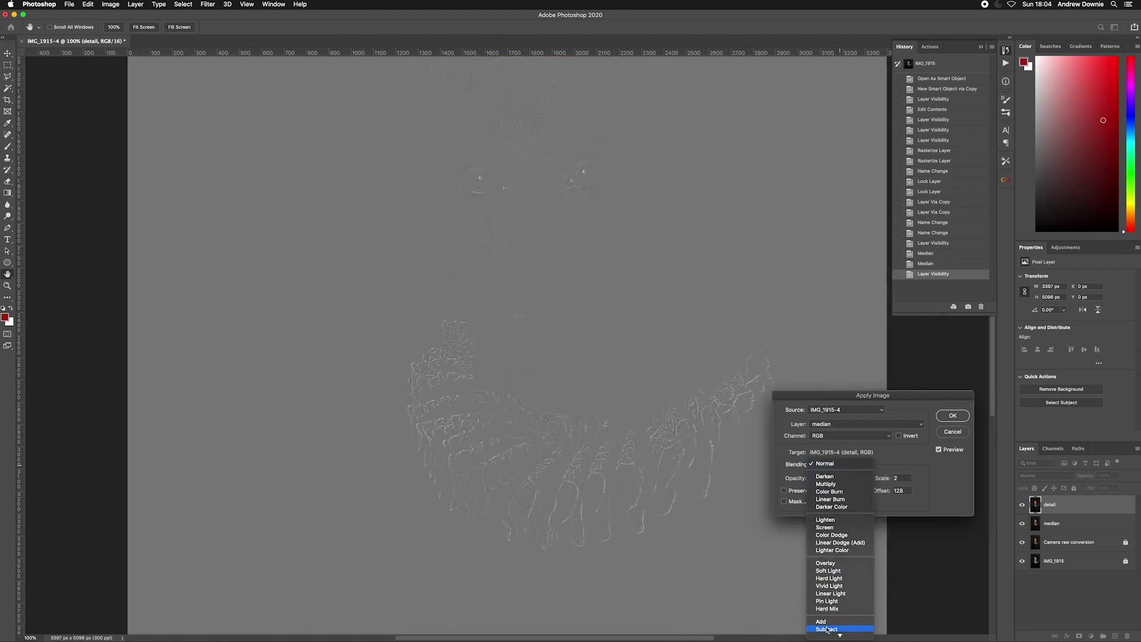
pyautogui.click(827, 629)
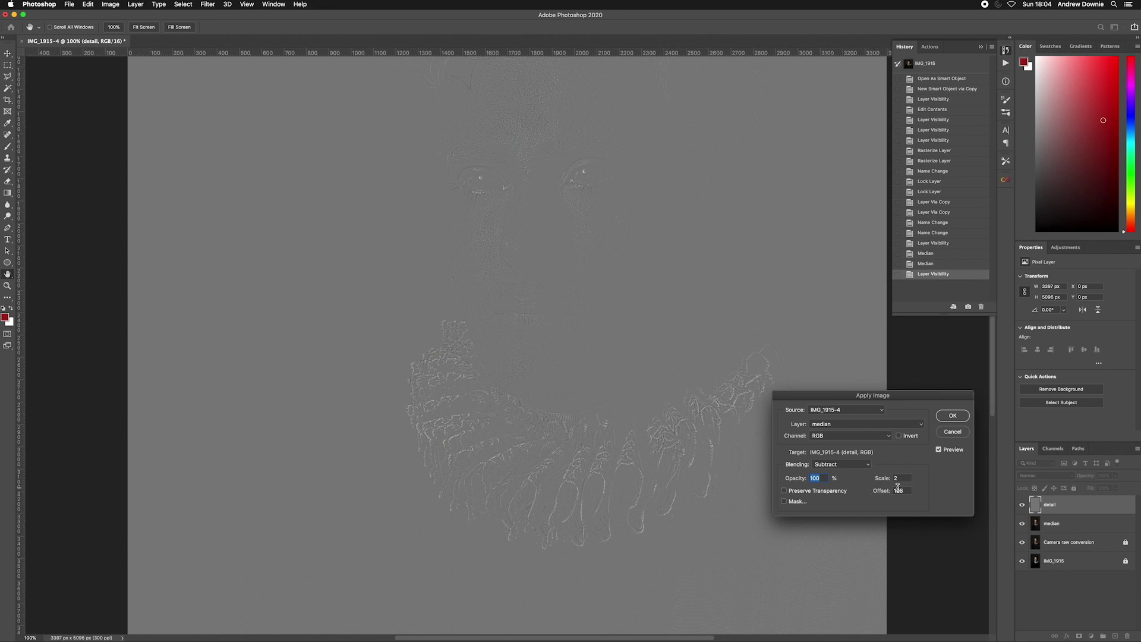
pyautogui.click(950, 416)
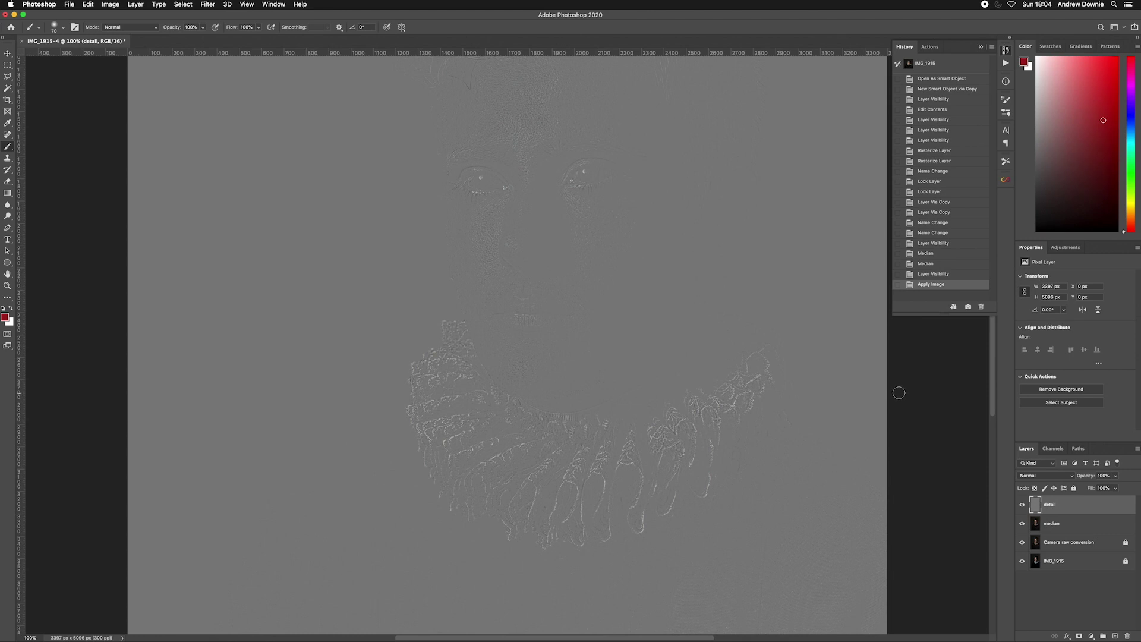
# - Set the detail layer's blend mode to Linear Light
pyautogui.press('super+plus')
pyautogui.press('super+plus')
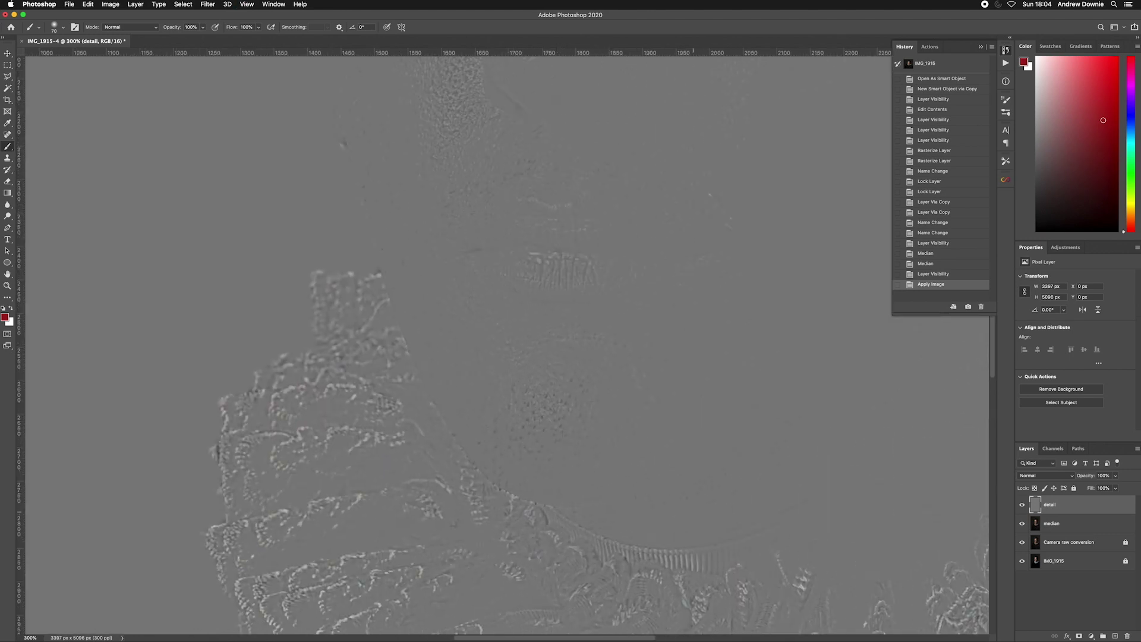
pyautogui.click(1041, 474)
pyautogui.click(1031, 568)
pyautogui.click(1054, 476)
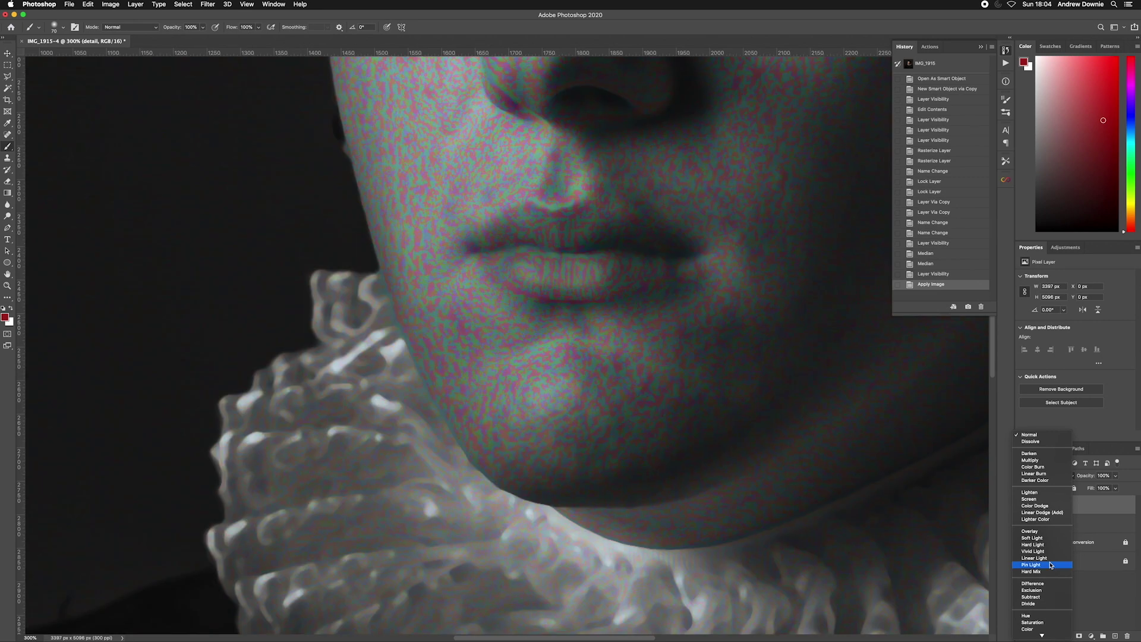
pyautogui.click(1037, 558)
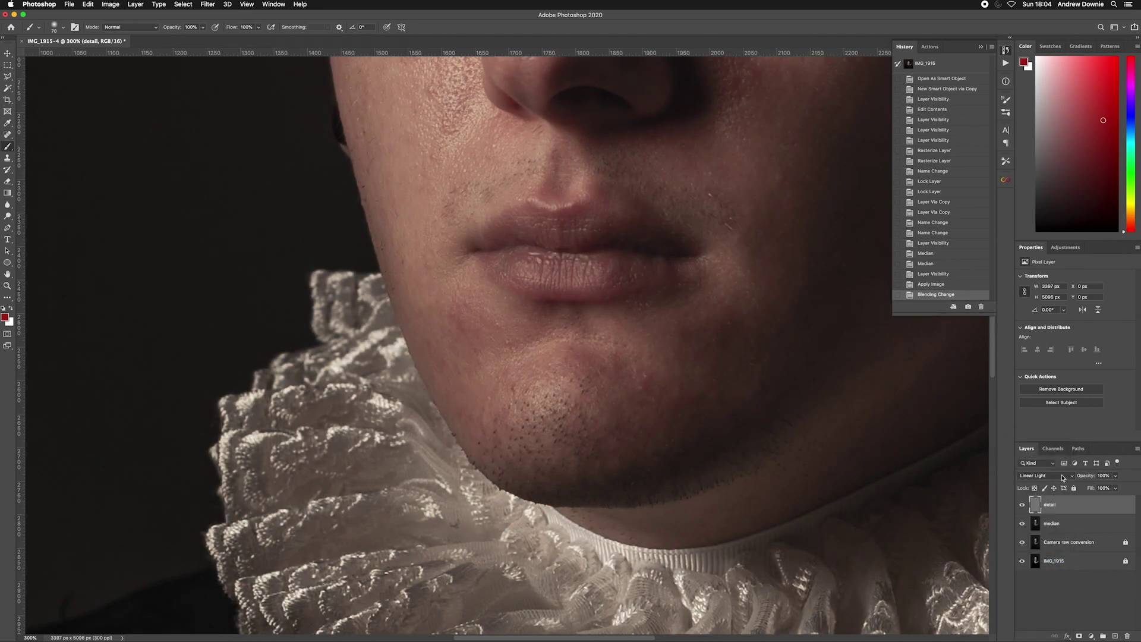
pyautogui.press('super+0')
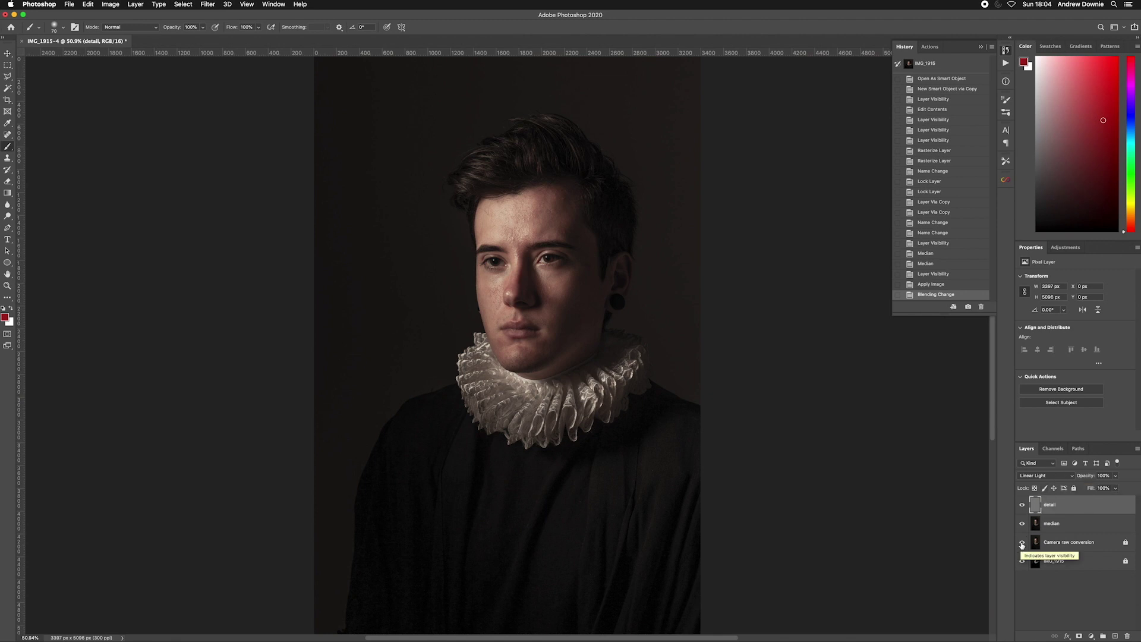
# - Compare the detail and median layers alone and combined by switching layer visibility, leaving only the IMG_1915 layer hidden
pyautogui.keyDown('alt'); pyautogui.click(1022, 544); pyautogui.keyUp('alt')
pyautogui.keyDown('alt'); pyautogui.click(1022, 544); pyautogui.keyUp('alt')
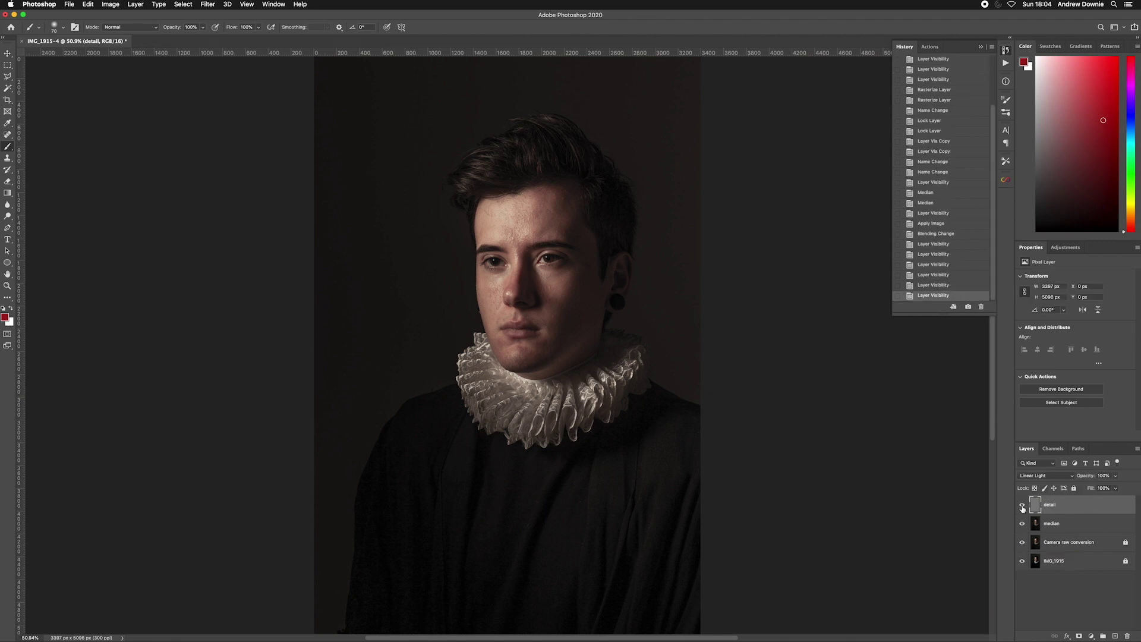
pyautogui.keyDown('alt'); pyautogui.click(1022, 505); pyautogui.keyUp('alt')
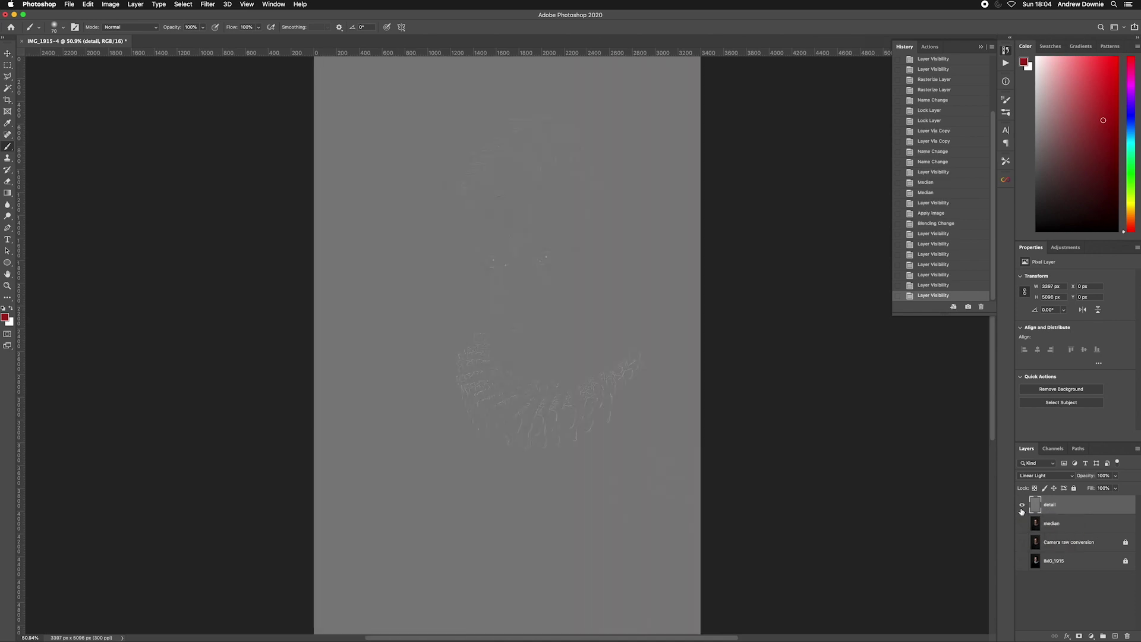
pyautogui.keyDown('alt'); pyautogui.click(1022, 523); pyautogui.keyUp('alt')
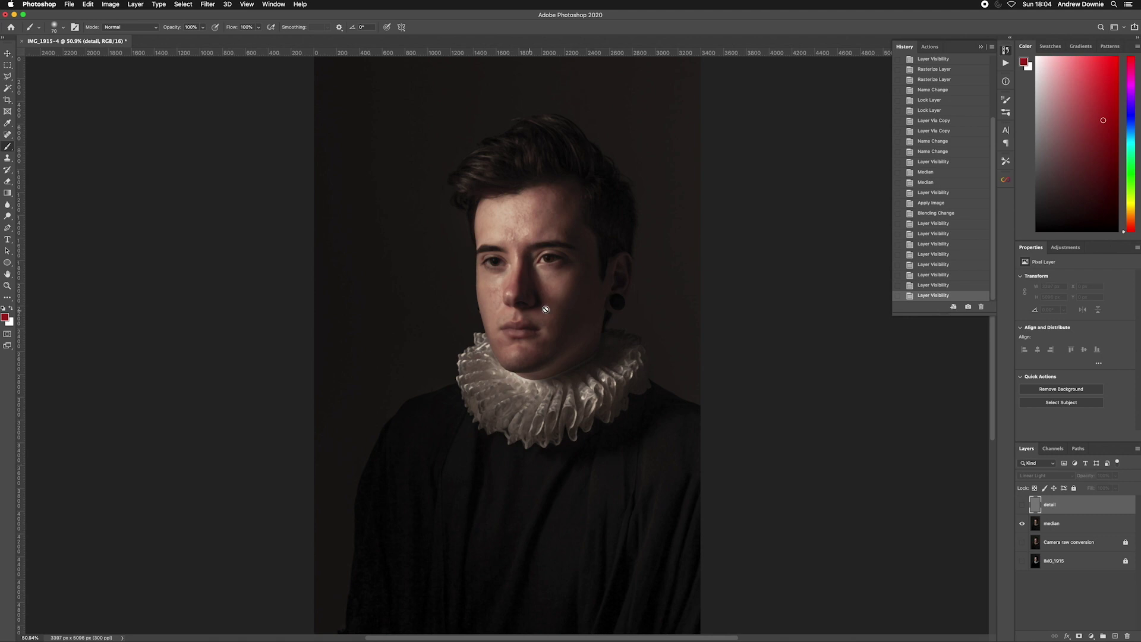
pyautogui.click(1022, 505)
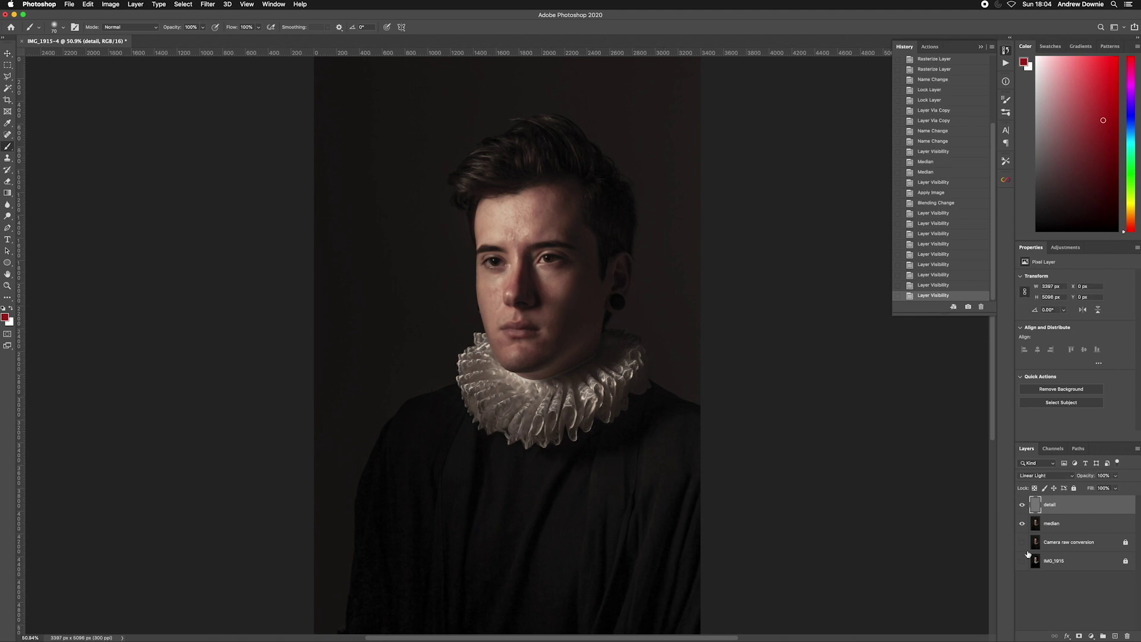
pyautogui.click(1022, 542)
pyautogui.press('super+plus')
pyautogui.press('super+plus')
pyautogui.press('super+plus')
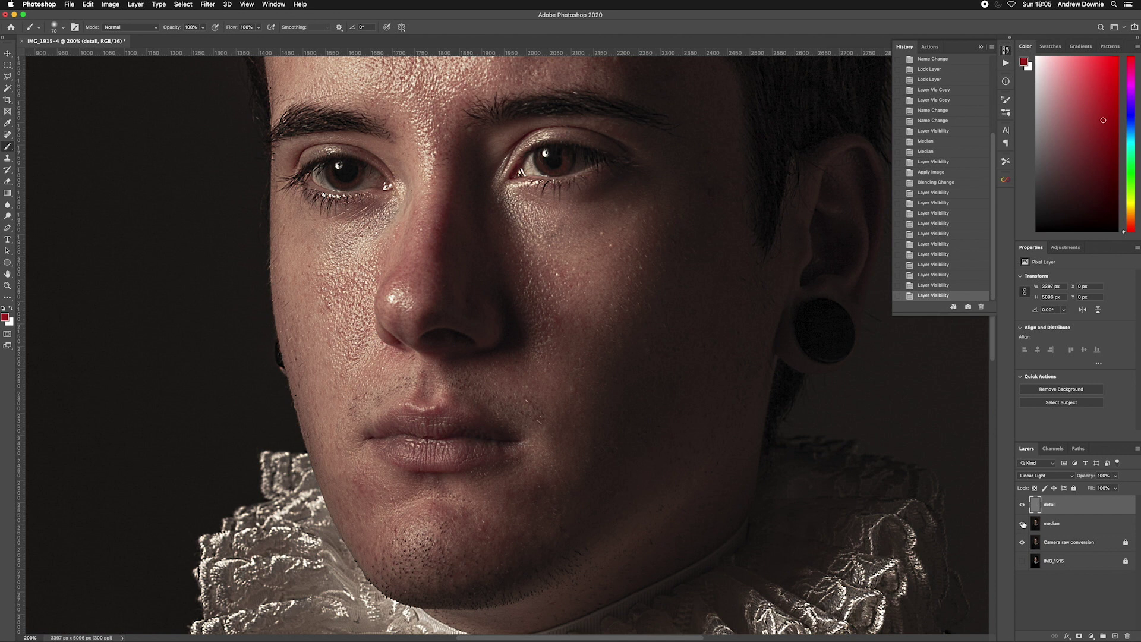
pyautogui.click(1023, 523)
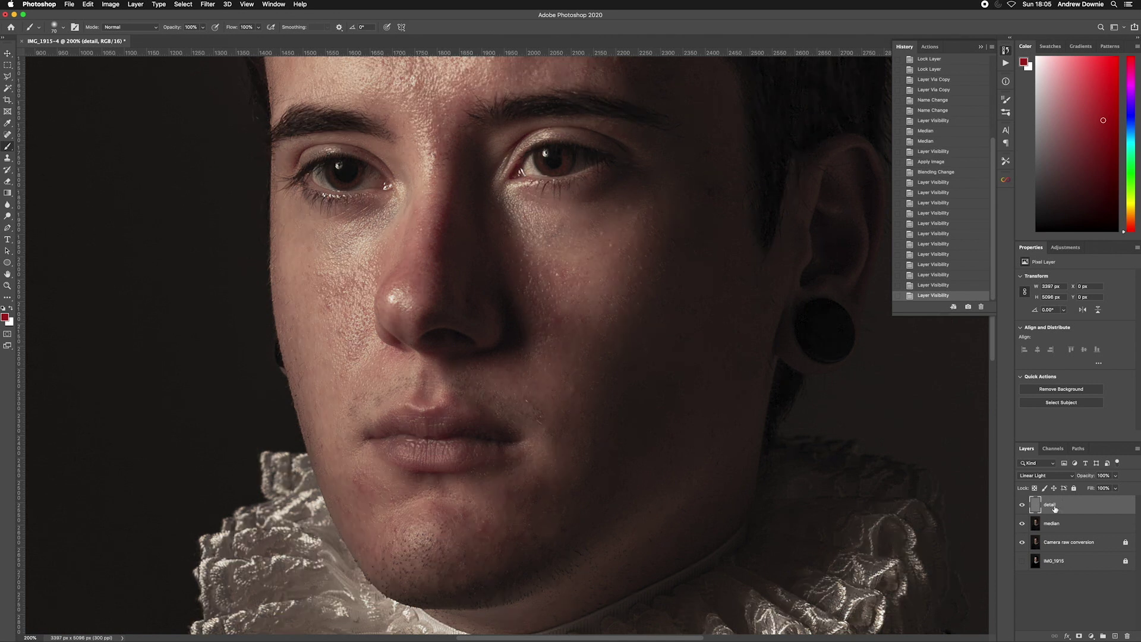
# - Use the Clone Stamp on the detail layer to retouch a spot of skin on the shadowed forehead above the eyebrow
pyautogui.scroll(2, 425, 331)
pyautogui.click(9, 159)
pyautogui.moveTo(440, 312); pyautogui.dragTo(377, 475)
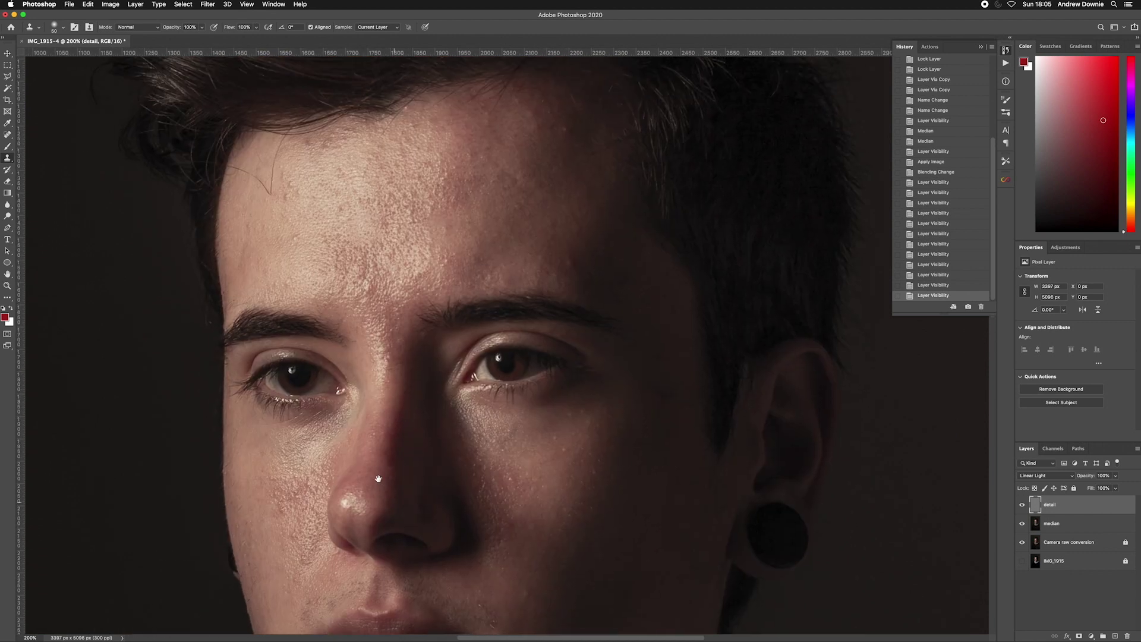
pyautogui.moveTo(433, 199); pyautogui.dragTo(406, 271)
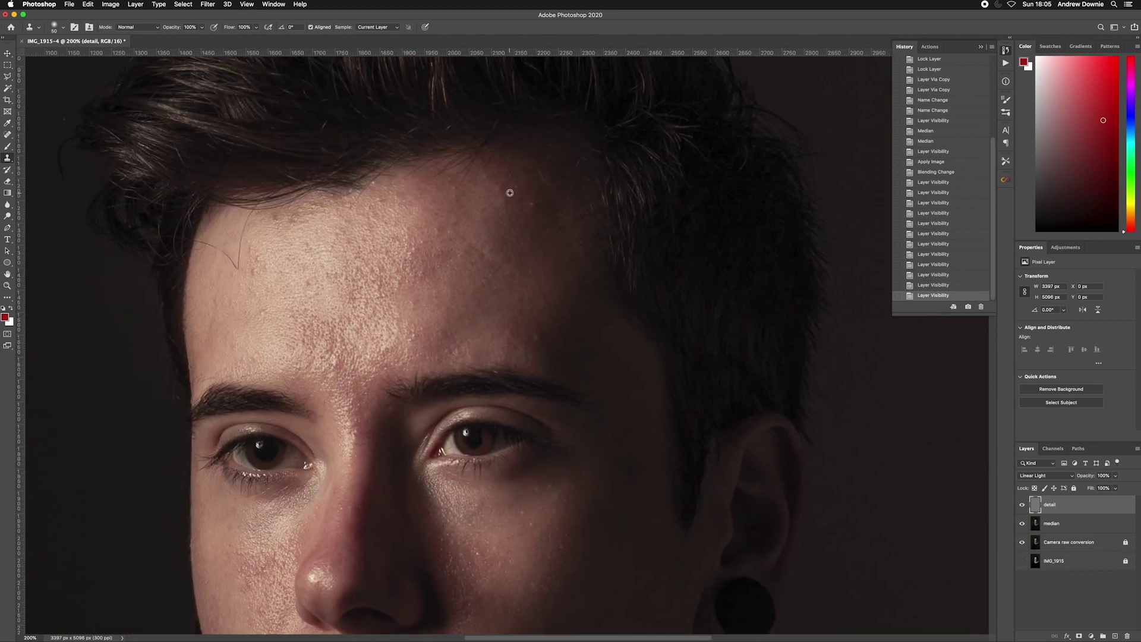
pyautogui.click(536, 338)
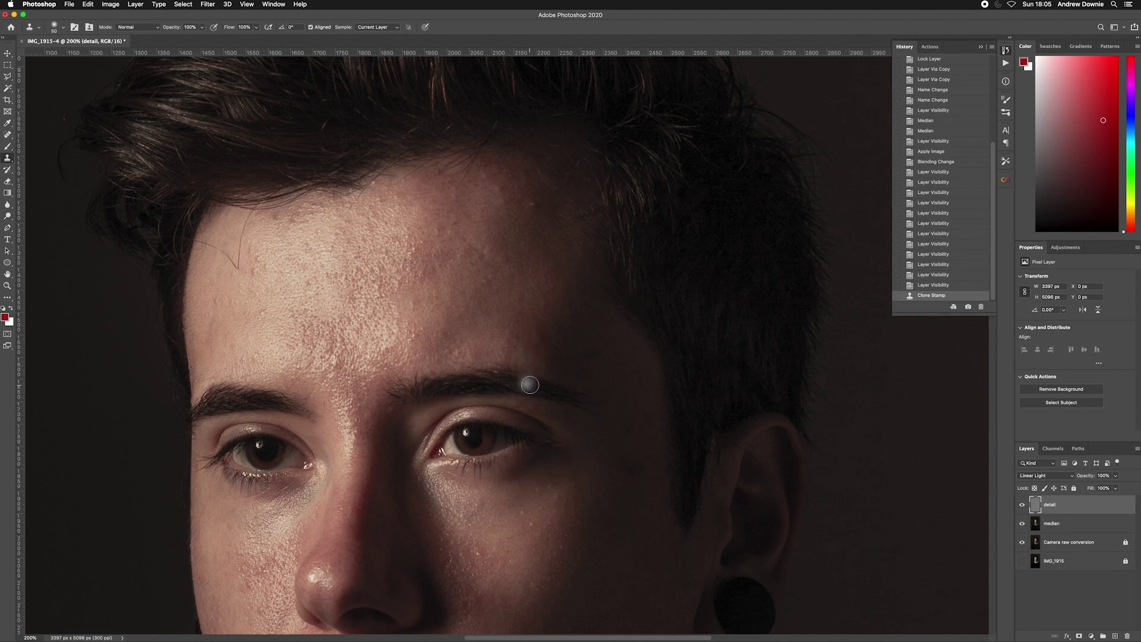
# - Clone out blemishes on the detail layer across the shadowed cheek and under the eye with the Clone Stamp
pyautogui.click(521, 328)
pyautogui.scroll(-5, 507, 339)
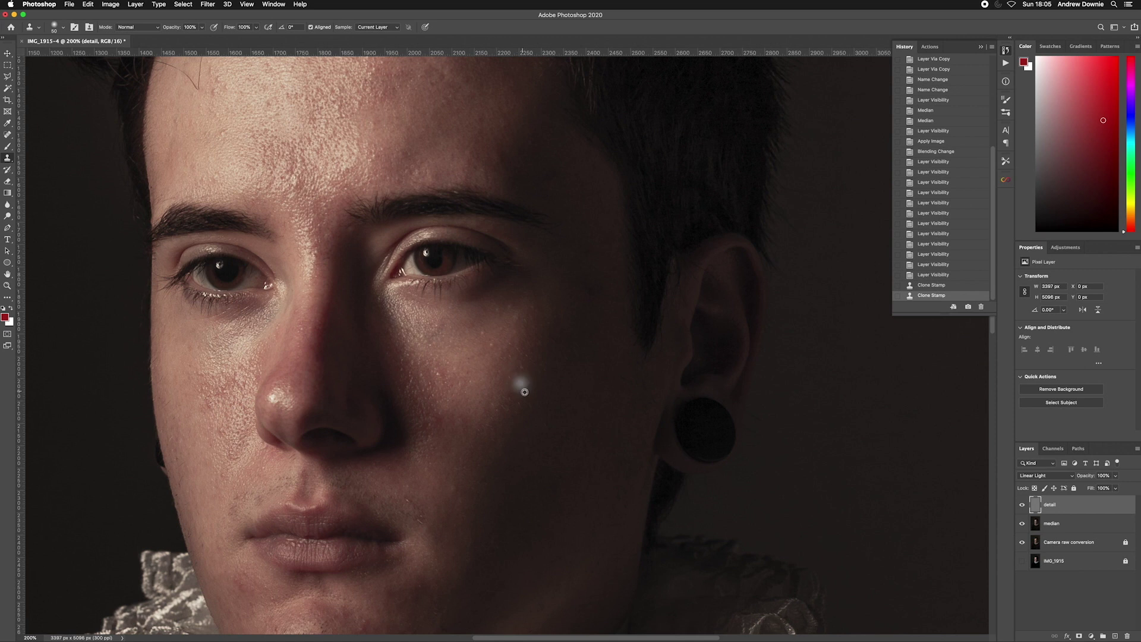
pyautogui.click(491, 347)
pyautogui.click(484, 334)
pyautogui.click(493, 327)
pyautogui.click(504, 312)
pyautogui.click(495, 332)
pyautogui.click(476, 365)
pyautogui.click(496, 378)
pyautogui.click(433, 440)
# - Clean the skin texture around the mouth, chin and lit cheek on the detail layer with the Clone Stamp
pyautogui.scroll(-5, 434, 343)
pyautogui.click(416, 457)
pyautogui.click(312, 487)
pyautogui.click(290, 444)
pyautogui.keyDown('alt'); pyautogui.click(300, 427); pyautogui.keyUp('alt')
pyautogui.click(291, 425)
pyautogui.click(266, 464)
pyautogui.keyDown('alt'); pyautogui.click(311, 409); pyautogui.keyUp('alt')
pyautogui.click(280, 359)
pyautogui.moveTo(280, 359); pyautogui.dragTo(319, 515)
pyautogui.click(321, 376)
# - Clone out blemishes and stray hairs on the lit side of the forehead on the detail layer
pyautogui.moveTo(322, 372)
pyautogui.mouseDown()
pyautogui.moveTo(300, 450)
pyautogui.moveTo(317, 603)
pyautogui.mouseUp()
pyautogui.click(311, 362)
pyautogui.click(311, 361)
pyautogui.click(299, 315)
pyautogui.click(339, 255)
pyautogui.click(319, 318)
pyautogui.click(323, 288)
pyautogui.keyDown('alt'); pyautogui.click(318, 272); pyautogui.keyUp('alt')
pyautogui.click(288, 285)
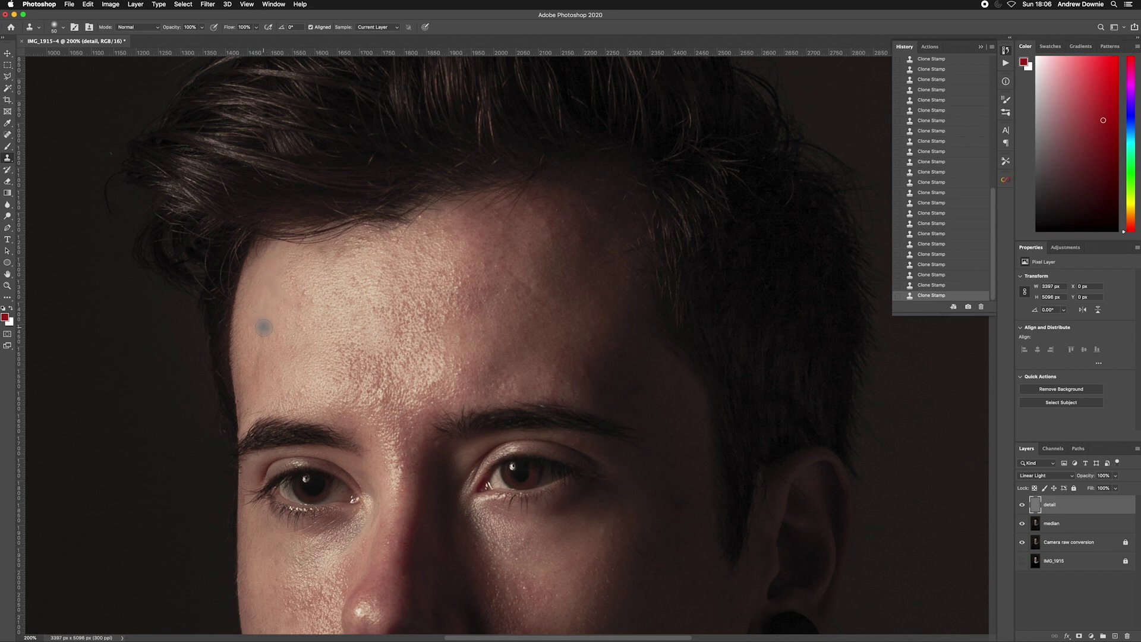
# - Clean remaining texture flaws between the eyebrows, on the shadowed temple and beside the mouth with the Clone Stamp
pyautogui.hscroll(5, 261, 369)
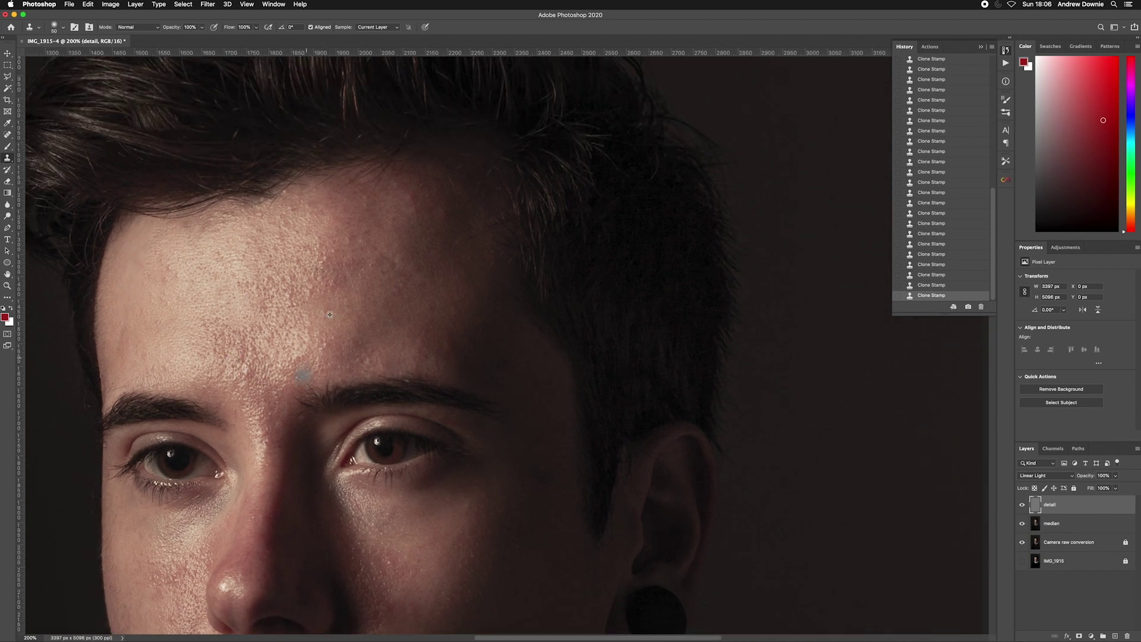
pyautogui.scroll(-4, 387, 271)
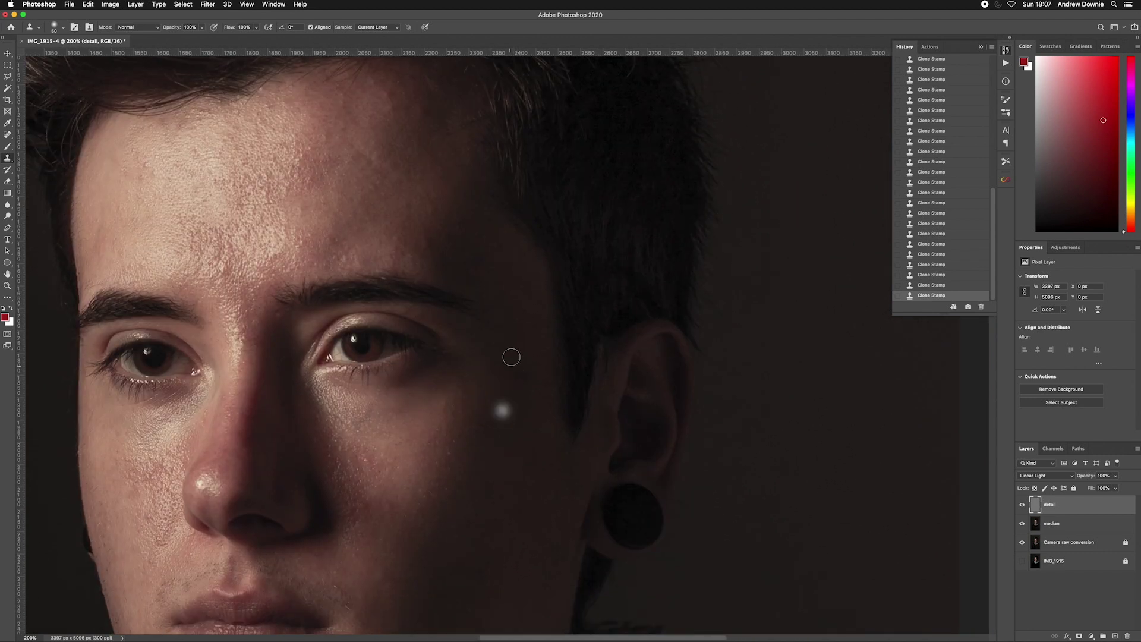
pyautogui.scroll(-5, 511, 357)
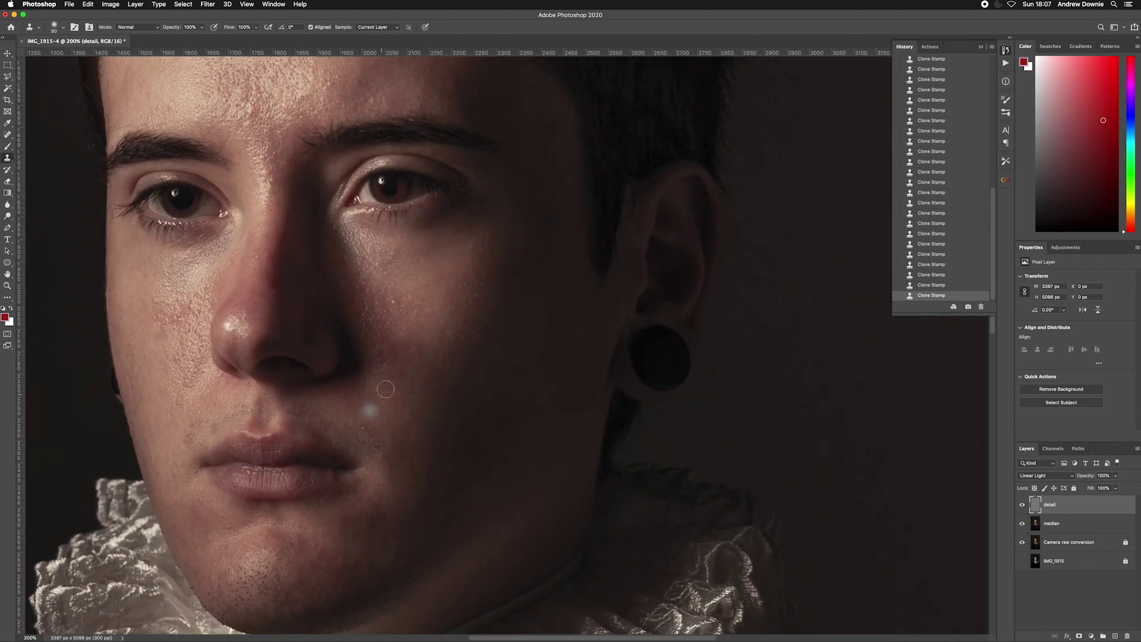
pyautogui.moveTo(328, 384); pyautogui.dragTo(330, 303)
pyautogui.moveTo(442, 343); pyautogui.dragTo(599, 415)
pyautogui.moveTo(321, 353); pyautogui.dragTo(243, 349)
# - Compare the Clone Stamp retouching with the Camera raw conversion layer by repeatedly toggling layer visibility
pyautogui.press('super+minus')
pyautogui.moveTo(428, 305); pyautogui.dragTo(427, 367)
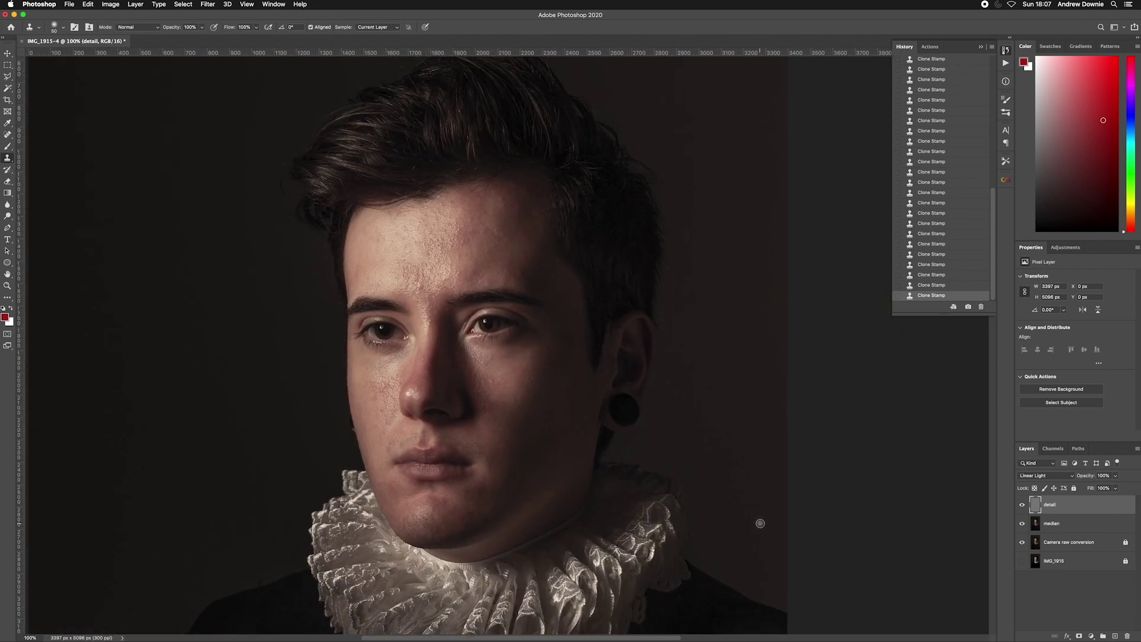
pyautogui.click(1021, 542)
pyautogui.click(1021, 542)
pyautogui.click(1021, 542)
pyautogui.click(1022, 542)
pyautogui.click(1021, 542)
pyautogui.click(1021, 542)
pyautogui.click(1021, 542)
pyautogui.click(1021, 542)
pyautogui.click(1021, 542)
pyautogui.click(1021, 542)
# - Duplicate the median layer and name the copy median 1
pyautogui.click(1063, 525)
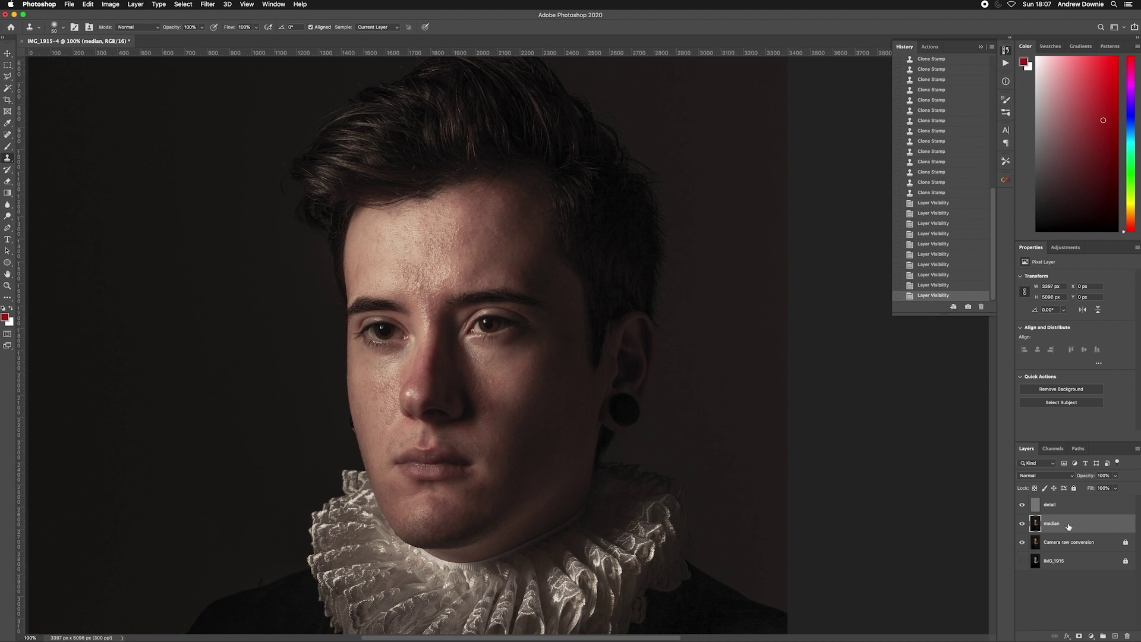
pyautogui.press('super+j')
pyautogui.press('Return')
pyautogui.doubleClick(1061, 524)
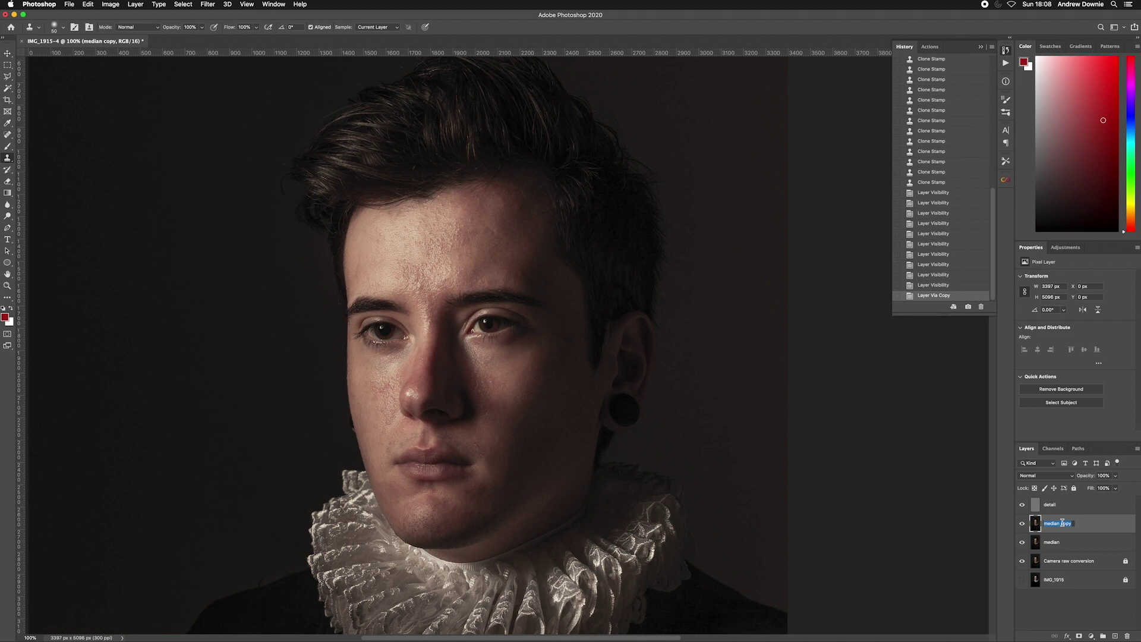
pyautogui.write('median 1')
pyautogui.press('Return')
# - Blend the skin tones of the shadowed cheek and nose on median 1 with the Mixer Brush, adjusting the brush size
pyautogui.click(9, 147)
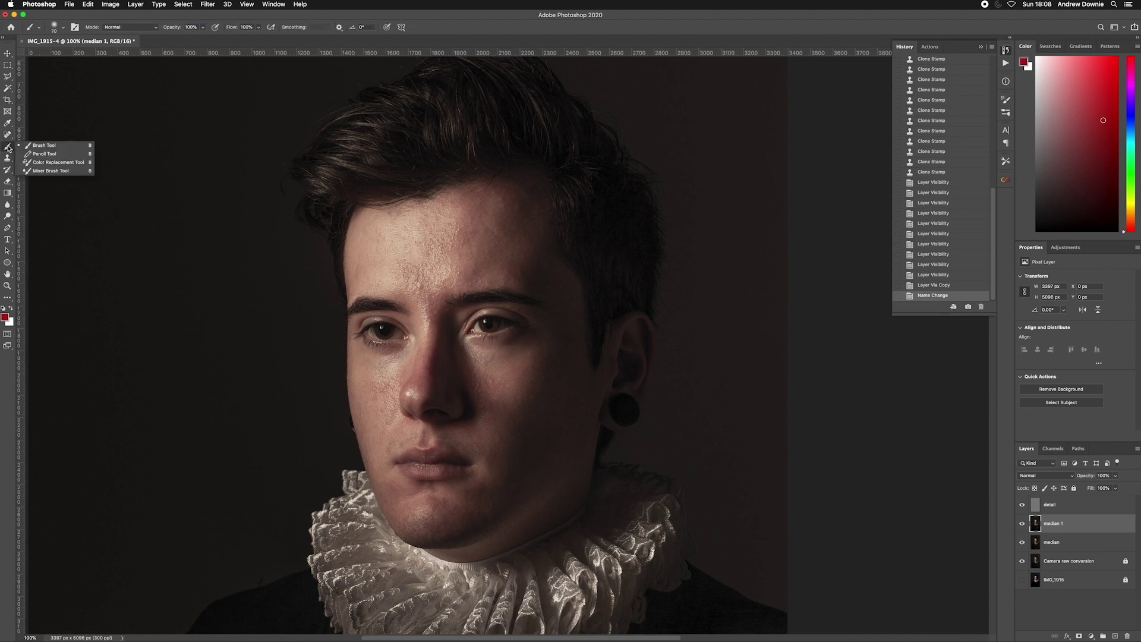
pyautogui.click(38, 171)
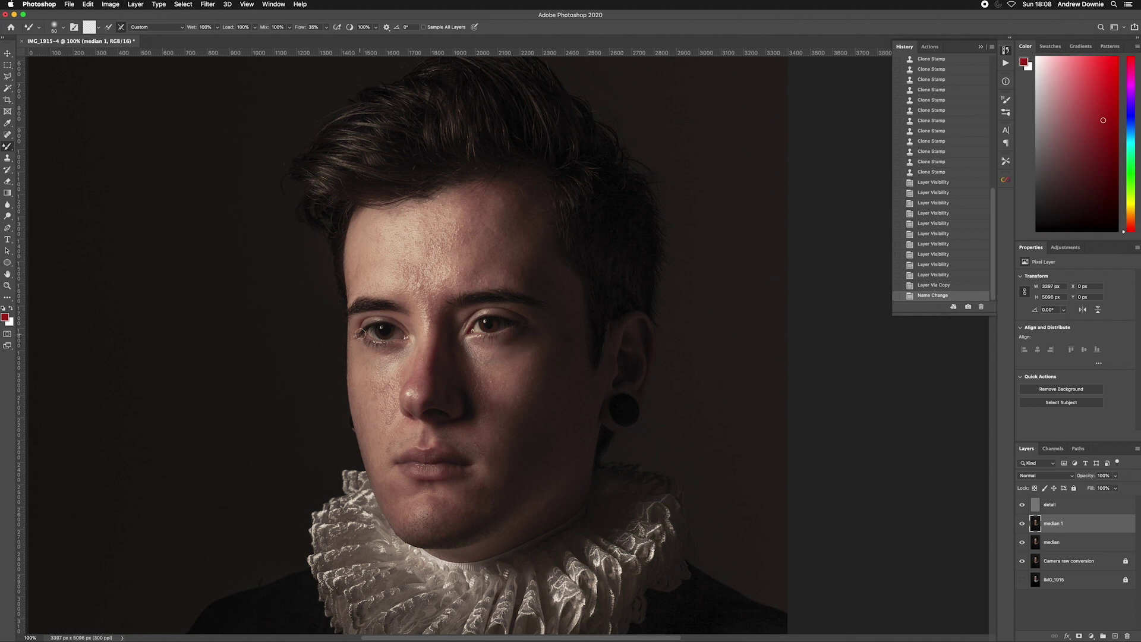
pyautogui.moveTo(523, 445)
pyautogui.mouseDown()
pyautogui.moveTo(413, 397)
pyautogui.moveTo(459, 426)
pyautogui.mouseUp()
pyautogui.press(']')
pyautogui.press(']')
pyautogui.press(']')
pyautogui.press(']')
pyautogui.moveTo(437, 388)
pyautogui.mouseDown()
pyautogui.moveTo(448, 355)
pyautogui.moveTo(454, 368)
pyautogui.moveTo(445, 364)
pyautogui.moveTo(477, 358)
pyautogui.mouseUp()
pyautogui.press(']')
pyautogui.press(']')
pyautogui.press(']')
pyautogui.moveTo(478, 358)
pyautogui.mouseDown()
pyautogui.moveTo(449, 392)
pyautogui.moveTo(463, 371)
pyautogui.mouseUp()
pyautogui.moveTo(419, 310)
pyautogui.mouseDown()
pyautogui.moveTo(455, 301)
pyautogui.moveTo(437, 312)
pyautogui.mouseUp()
pyautogui.press(']')
# - Smooth the forehead and lit side of the face on median 1 with larger and smaller Mixer Brush strokes
pyautogui.moveTo(419, 198)
pyautogui.mouseDown()
pyautogui.moveTo(447, 184)
pyautogui.moveTo(455, 222)
pyautogui.mouseUp()
pyautogui.press(']')
pyautogui.press(']')
pyautogui.moveTo(440, 202)
pyautogui.mouseDown()
pyautogui.moveTo(399, 228)
pyautogui.moveTo(368, 222)
pyautogui.mouseUp()
pyautogui.moveTo(357, 202)
pyautogui.mouseDown()
pyautogui.moveTo(380, 229)
pyautogui.moveTo(386, 284)
pyautogui.mouseUp()
pyautogui.press('[')
pyautogui.press('[')
pyautogui.press('[')
pyautogui.moveTo(382, 266); pyautogui.dragTo(375, 288)
pyautogui.moveTo(380, 270)
pyautogui.mouseDown()
pyautogui.moveTo(378, 297)
pyautogui.moveTo(336, 338)
pyautogui.mouseUp()
pyautogui.moveTo(344, 333); pyautogui.dragTo(332, 357)
pyautogui.moveTo(341, 345)
pyautogui.mouseDown()
pyautogui.moveTo(334, 371)
pyautogui.moveTo(345, 322)
pyautogui.mouseUp()
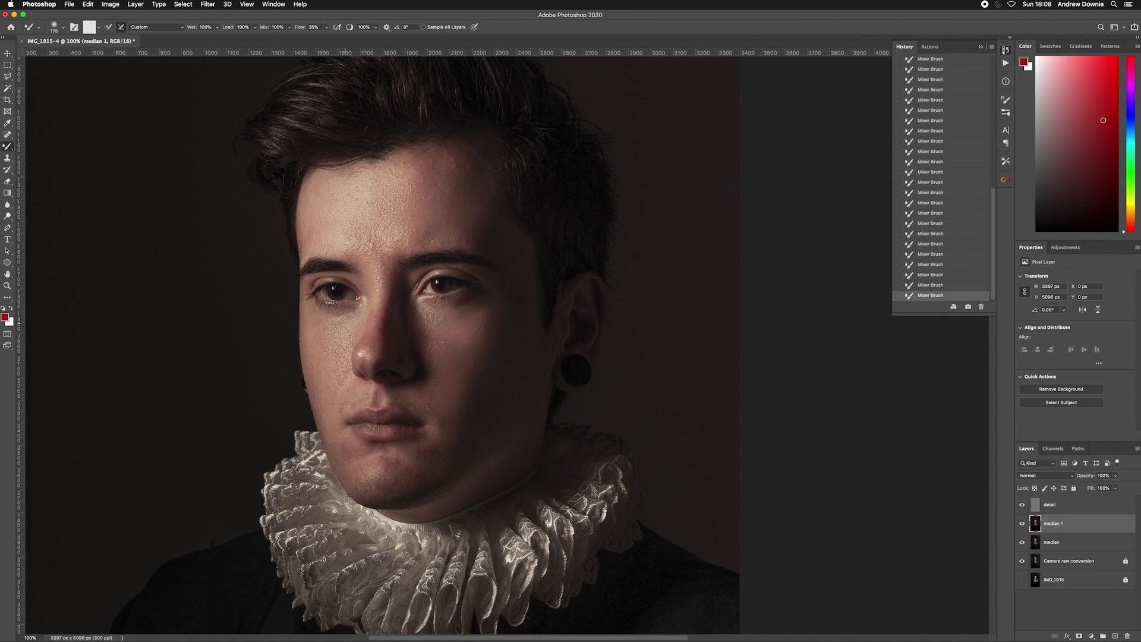
# - Even out the remaining color patches on the nose, chin and cheeks of median 1, varying the Mixer Brush size
pyautogui.press('[')
pyautogui.press('[')
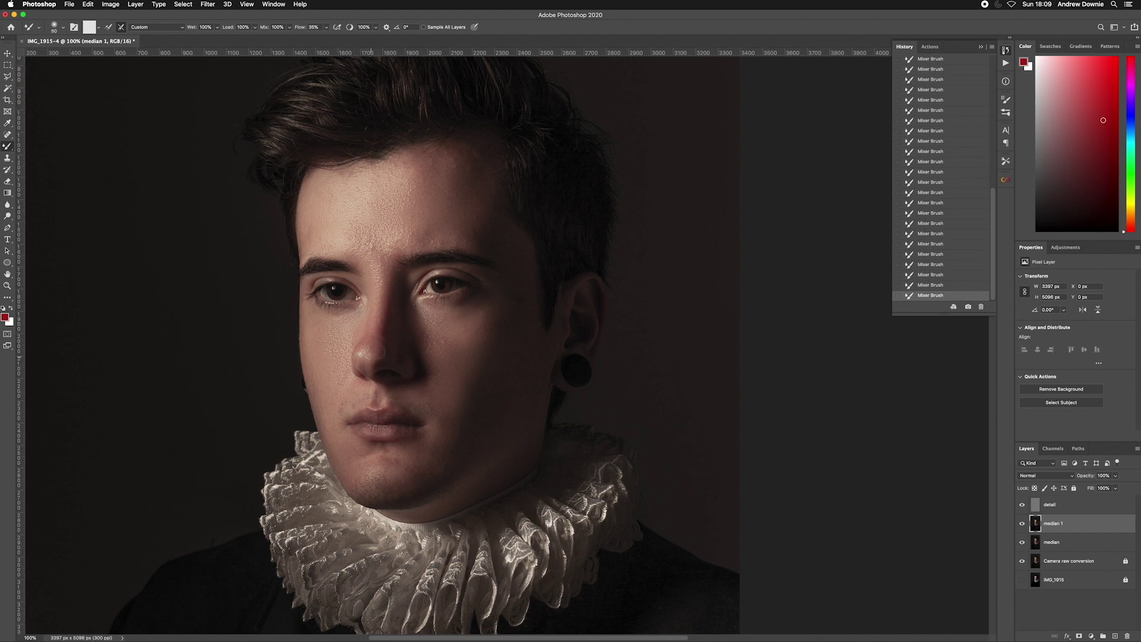
pyautogui.press(']')
pyautogui.press(']')
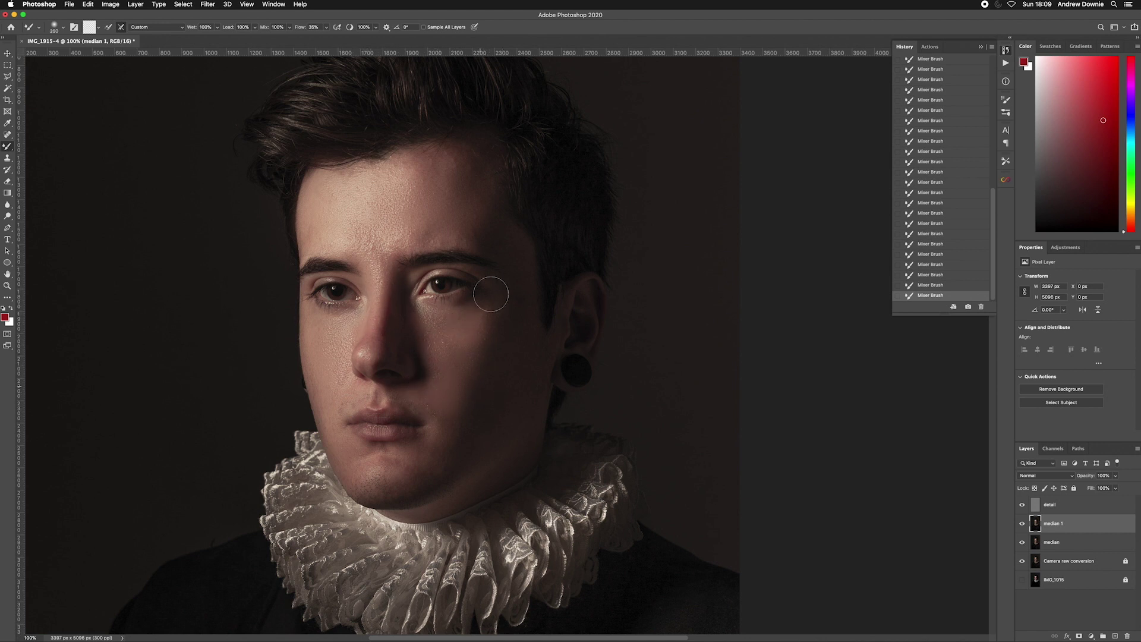
pyautogui.press(']')
pyautogui.press(']')
pyautogui.press(']')
pyautogui.press('[')
pyautogui.press('[')
pyautogui.press('[')
pyautogui.press('[')
pyautogui.press('[')
pyautogui.press('[')
pyautogui.press('[')
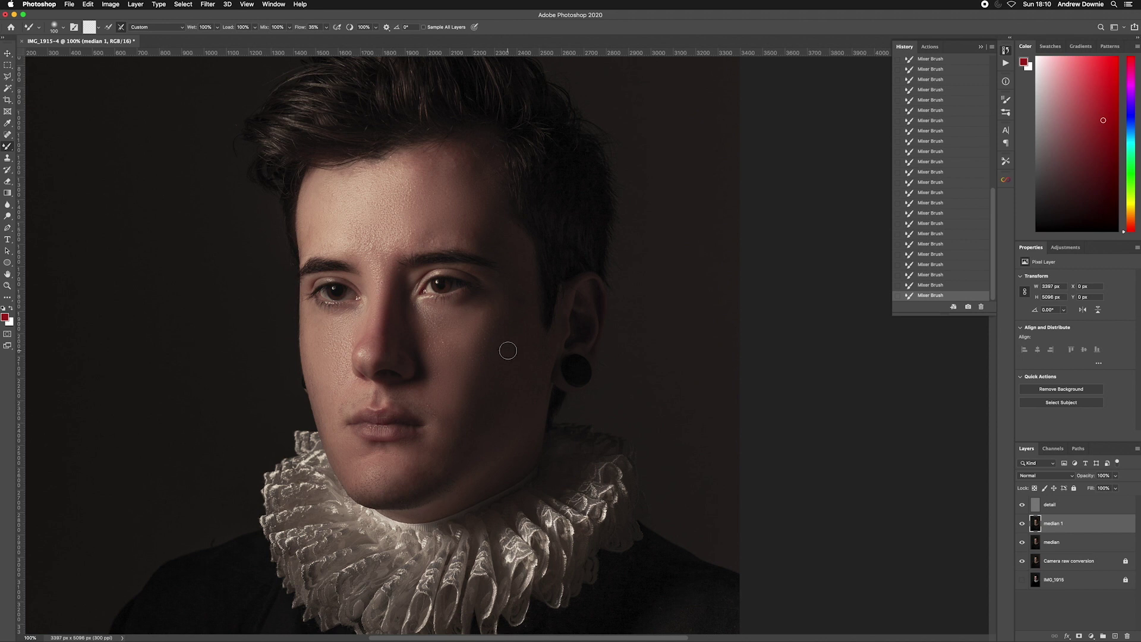
# - Reduce the median 1 layer's opacity to 60%
pyautogui.scroll(3, 517, 354)
pyautogui.scroll(-1, 403, 397)
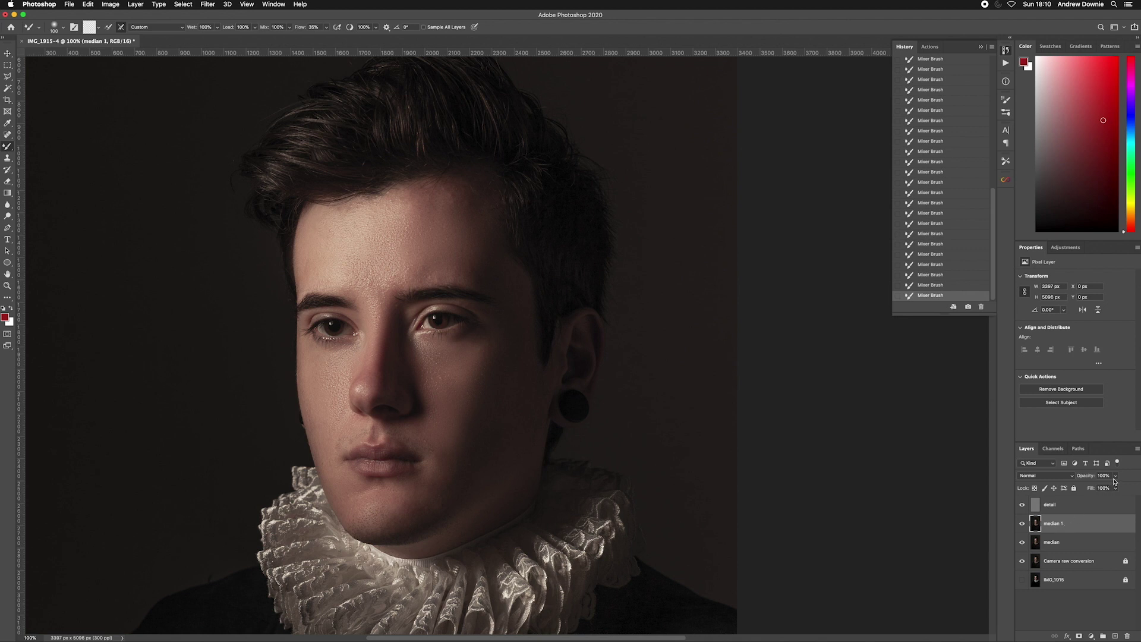
pyautogui.click(1116, 476)
pyautogui.moveTo(1103, 488); pyautogui.dragTo(1098, 489)
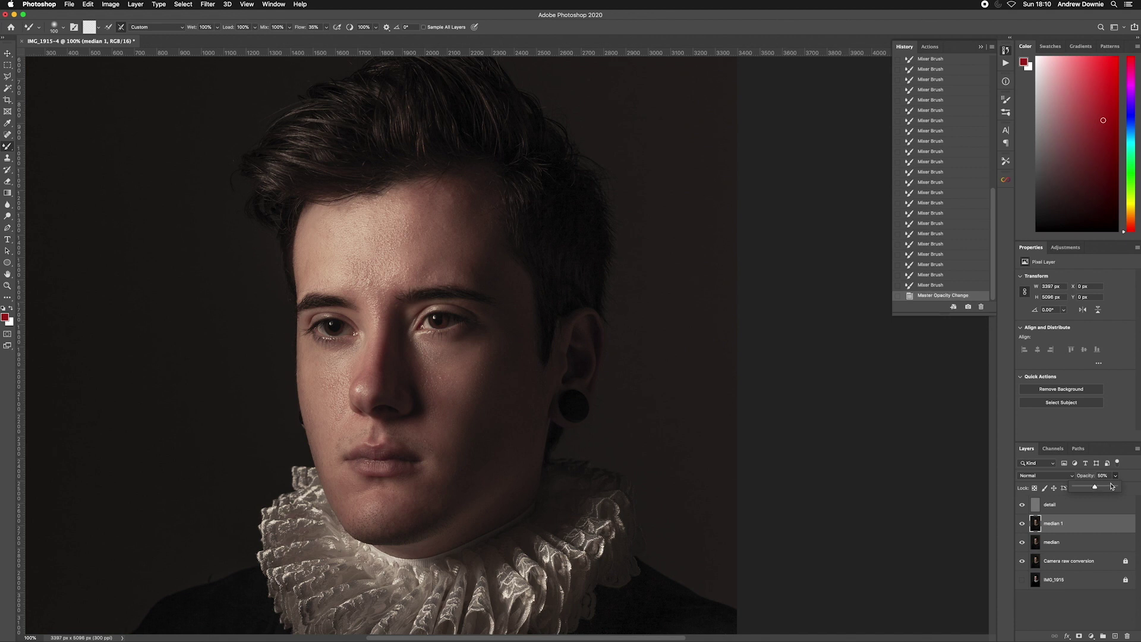
# - Duplicate the original median layer and name the copy median 2
pyautogui.click(1073, 544)
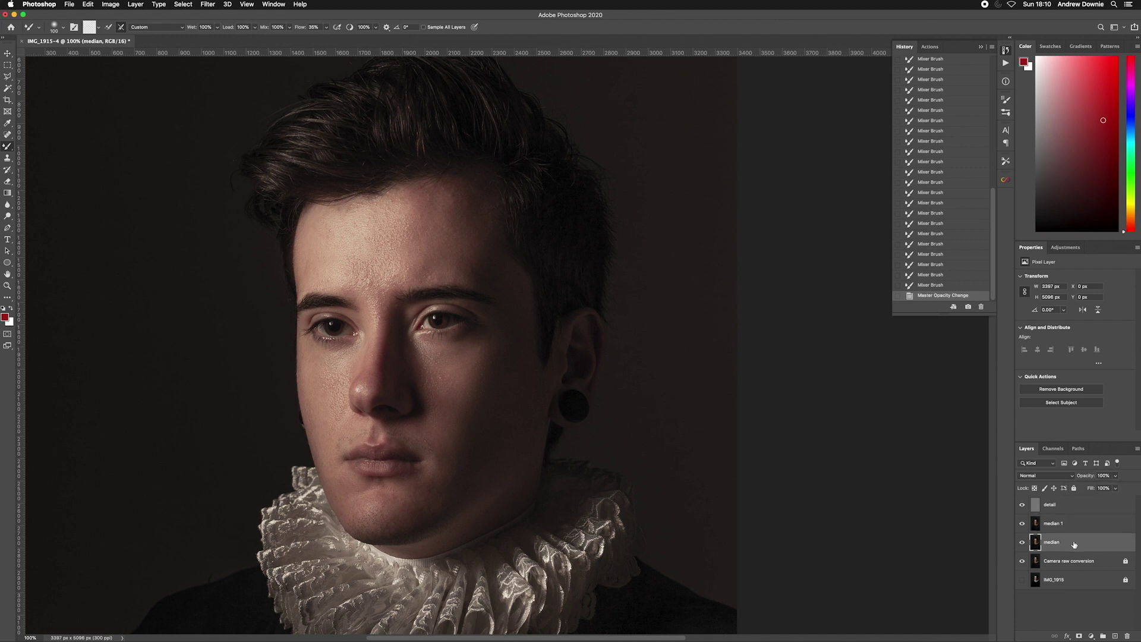
pyautogui.press('super+j')
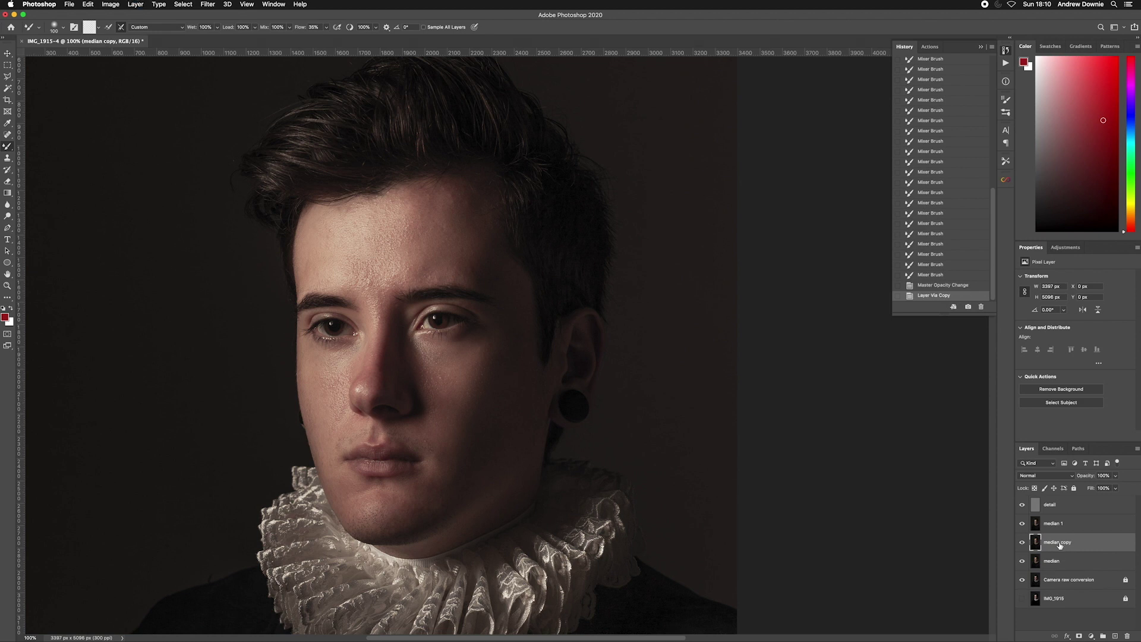
pyautogui.write('med')
pyautogui.click(1079, 544)
# - Blend the tones of the shadowed cheek and jaw on median 2 with the Mixer Brush, reducing the brush size to 80
pyautogui.press('super+plus')
pyautogui.press('super+minus')
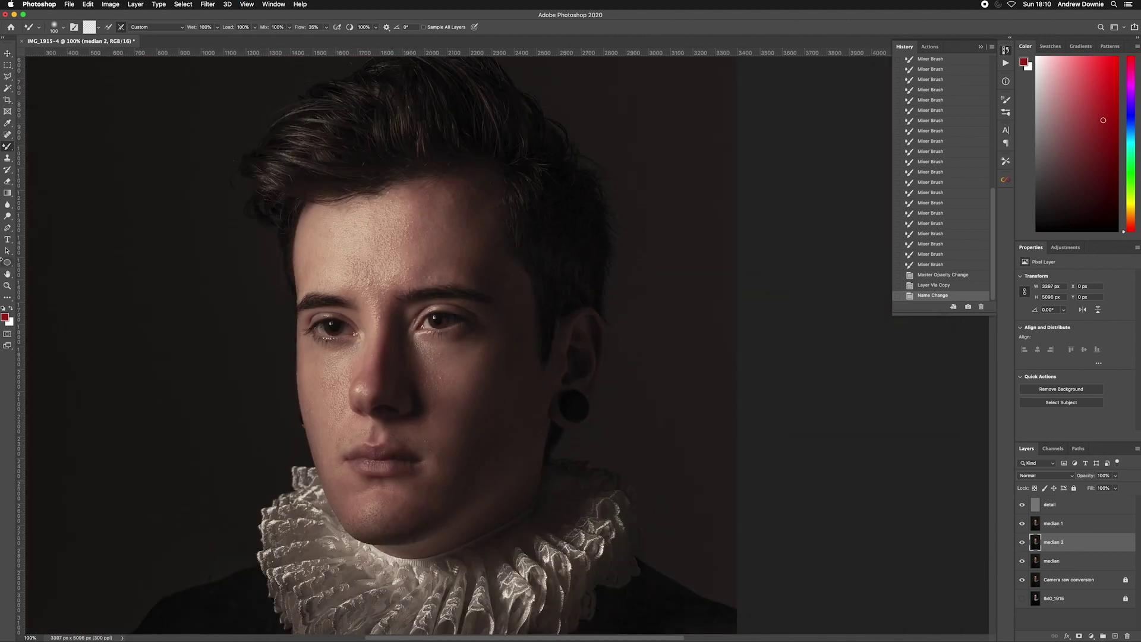
pyautogui.press('super+plus')
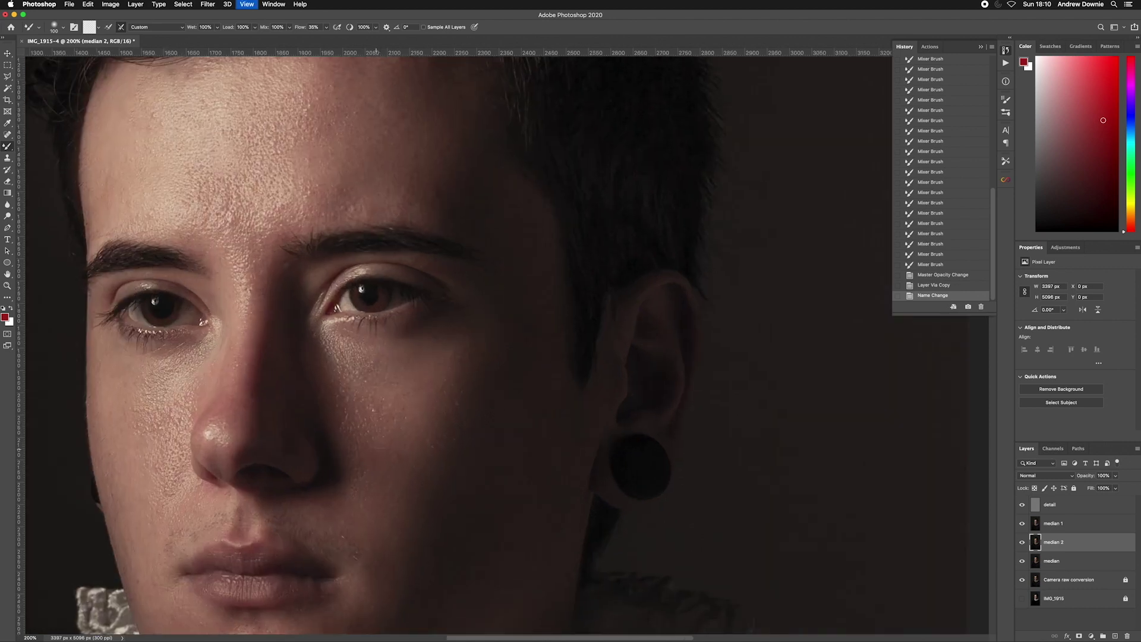
pyautogui.moveTo(360, 419); pyautogui.dragTo(443, 347)
pyautogui.moveTo(379, 502); pyautogui.dragTo(418, 394)
pyautogui.press('[')
pyautogui.press('[')
pyautogui.moveTo(440, 492); pyautogui.dragTo(415, 484)
pyautogui.moveTo(380, 475); pyautogui.dragTo(368, 481)
pyautogui.moveTo(321, 484); pyautogui.dragTo(304, 492)
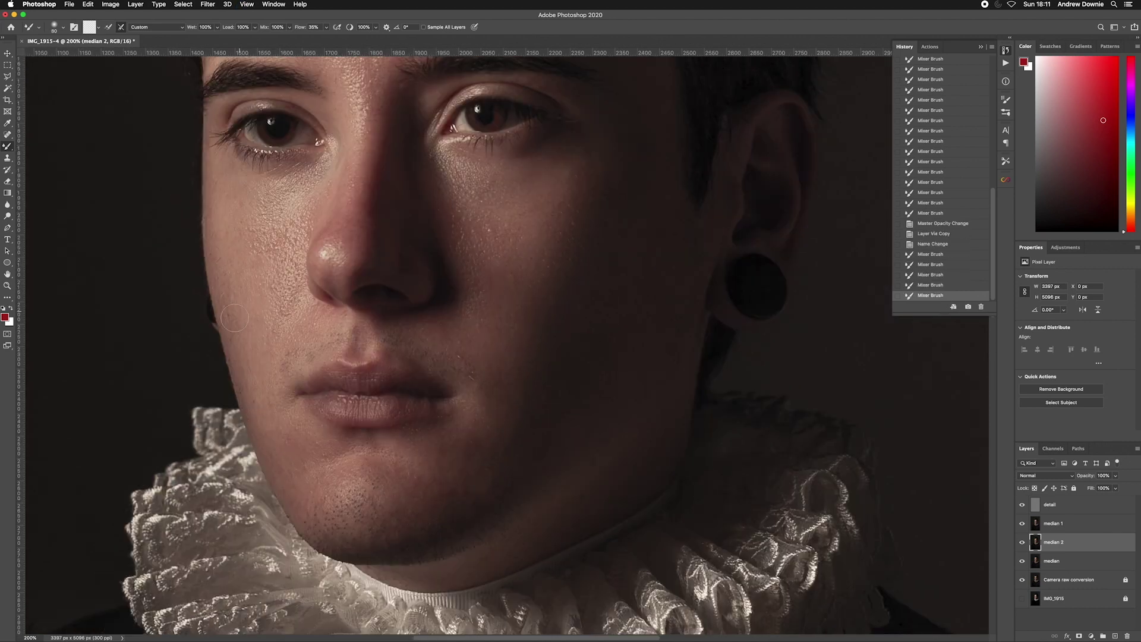
# - Smooth the tones around the nose, mouth, chin and shadowed temple on median 2 with short Mixer Brush strokes
pyautogui.scroll(10, 303, 493)
pyautogui.moveTo(360, 299); pyautogui.dragTo(377, 292)
pyautogui.moveTo(309, 358); pyautogui.dragTo(334, 500)
pyautogui.moveTo(348, 595)
pyautogui.mouseDown()
pyautogui.moveTo(336, 405)
pyautogui.moveTo(364, 392)
pyautogui.mouseUp()
pyautogui.moveTo(303, 472)
pyautogui.mouseDown()
pyautogui.moveTo(279, 313)
pyautogui.moveTo(274, 322)
pyautogui.mouseUp()
pyautogui.moveTo(399, 489); pyautogui.dragTo(419, 479)
pyautogui.moveTo(381, 516); pyautogui.dragTo(358, 529)
pyautogui.moveTo(538, 369); pyautogui.dragTo(518, 328)
pyautogui.moveTo(537, 185); pyautogui.dragTo(483, 357)
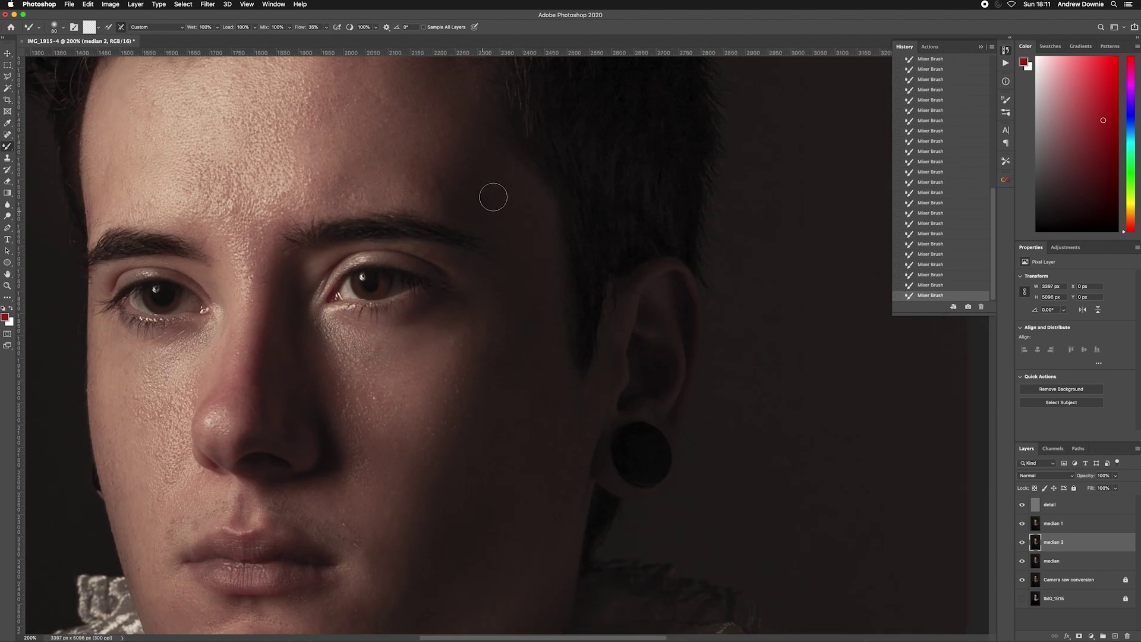
pyautogui.scroll(-4, 492, 193)
pyautogui.hscroll(-6, 491, 194)
pyautogui.scroll(-5, 402, 337)
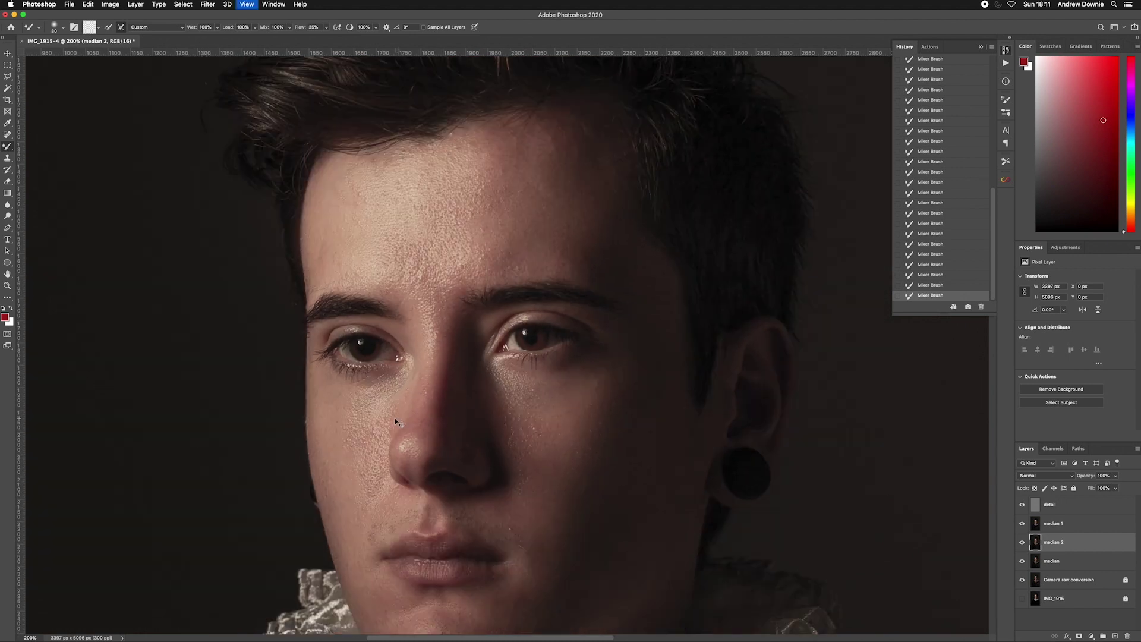
# - Group the detail, median 1, median 2 and median layers and name the group Skin retouch
pyautogui.scroll(2, 418, 426)
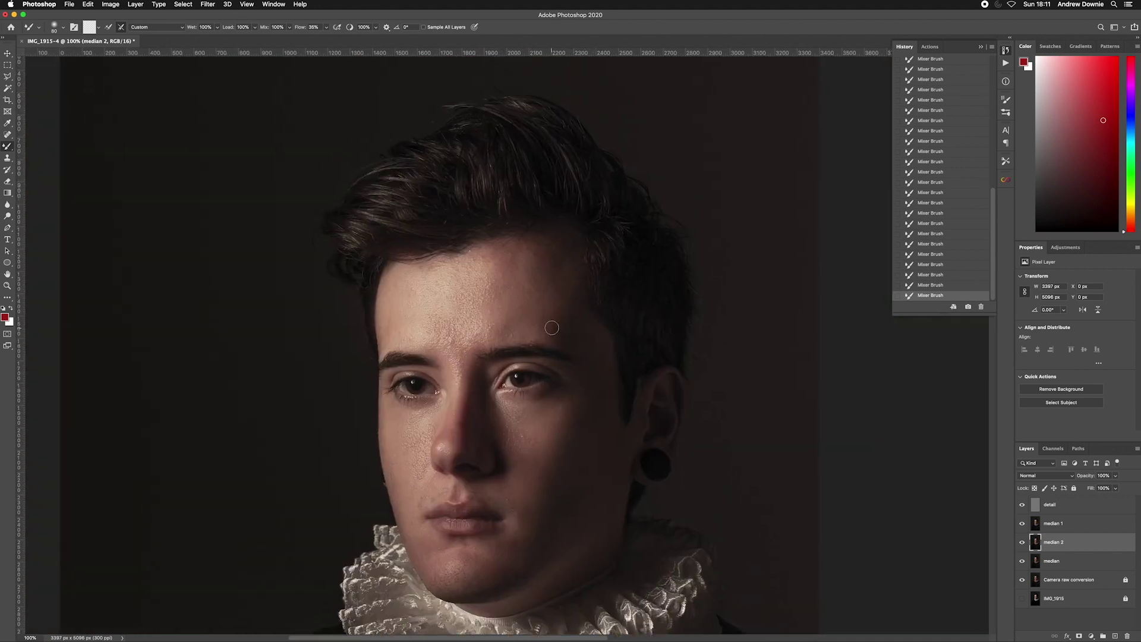
pyautogui.scroll(-4, 458, 324)
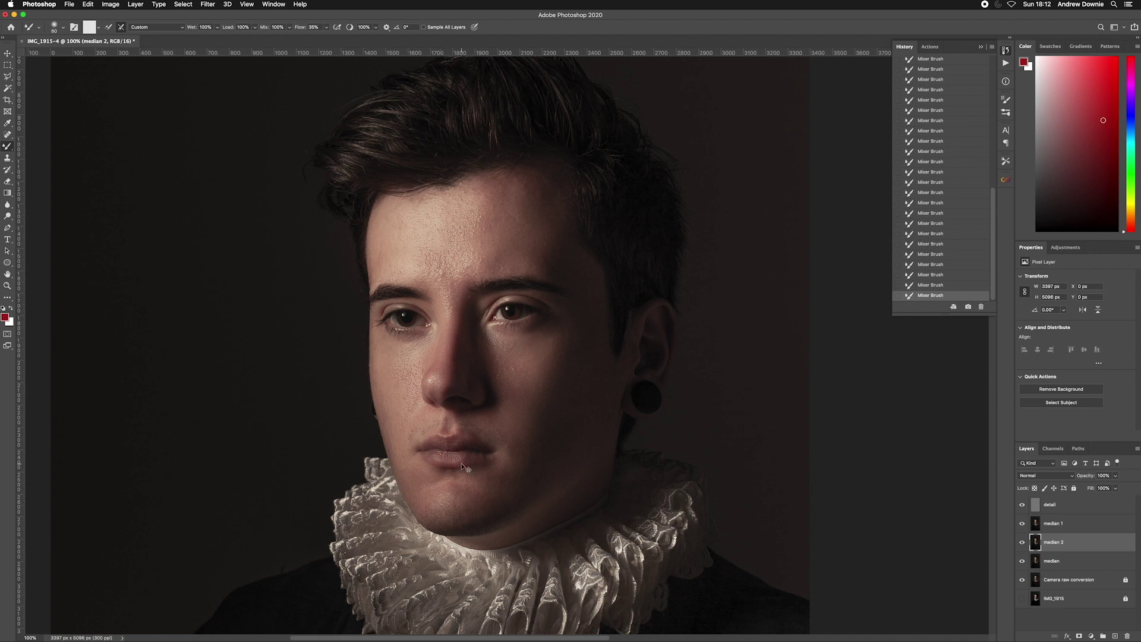
pyautogui.scroll(-3, 464, 465)
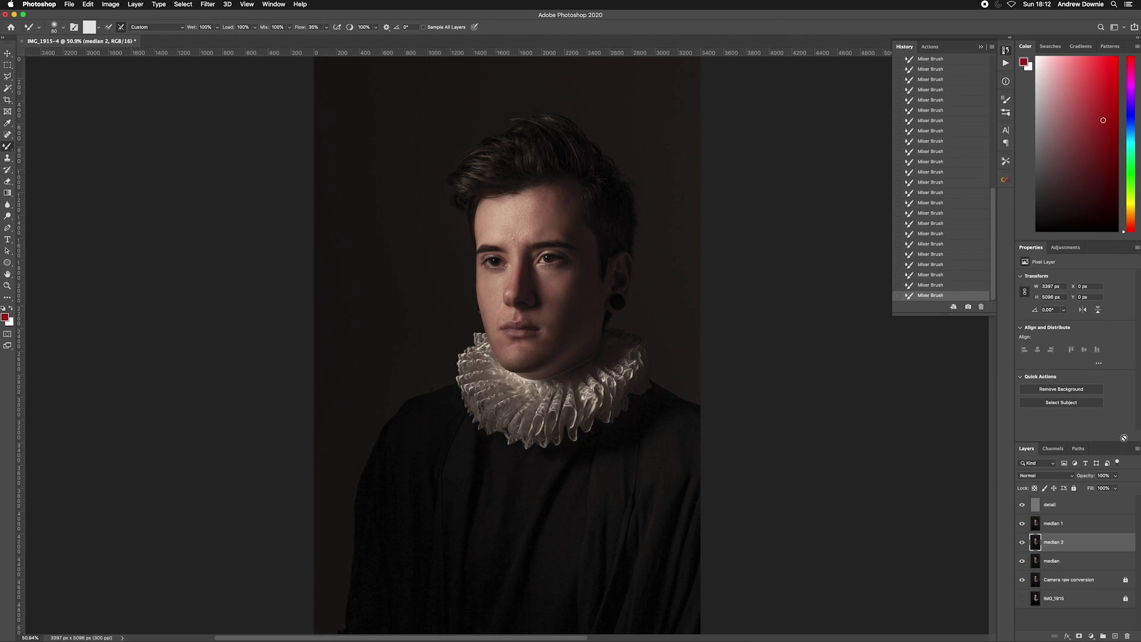
pyautogui.click(1071, 564)
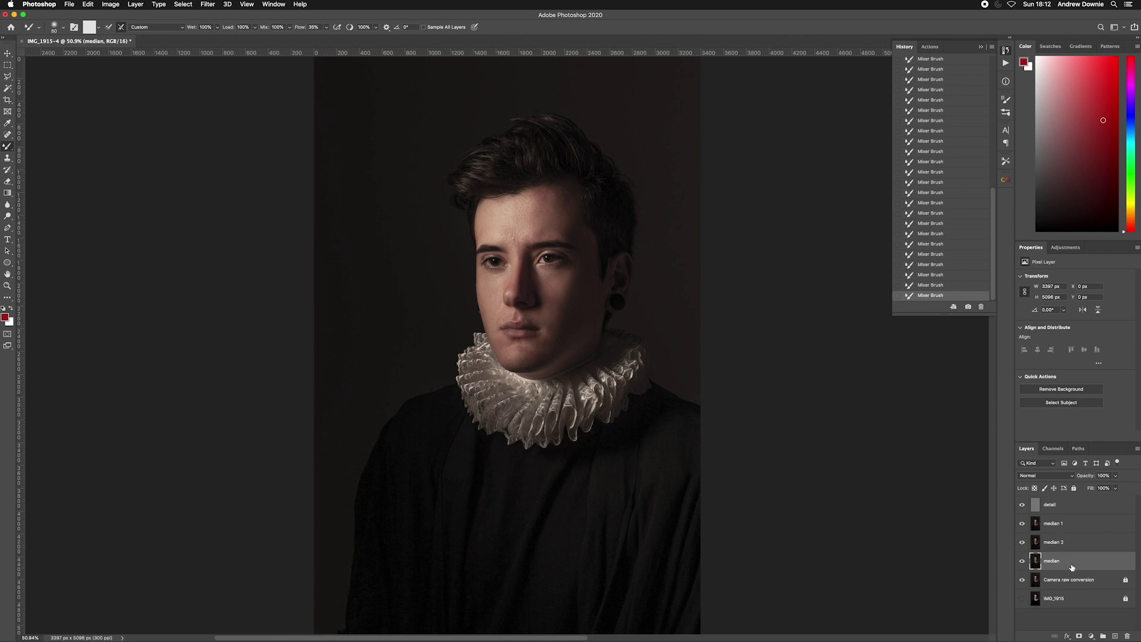
pyautogui.keyDown('shift'); pyautogui.click(1081, 507); pyautogui.keyUp('shift')
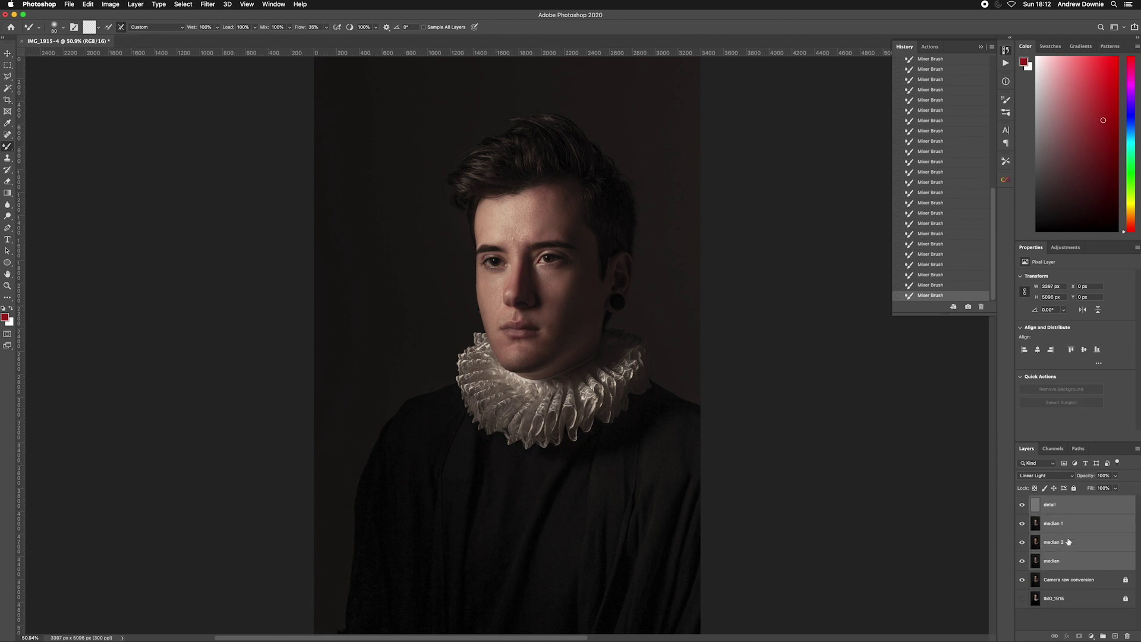
pyautogui.click(1103, 637)
pyautogui.doubleClick(1056, 501)
pyautogui.write('Skin retouch')
pyautogui.press('Return')
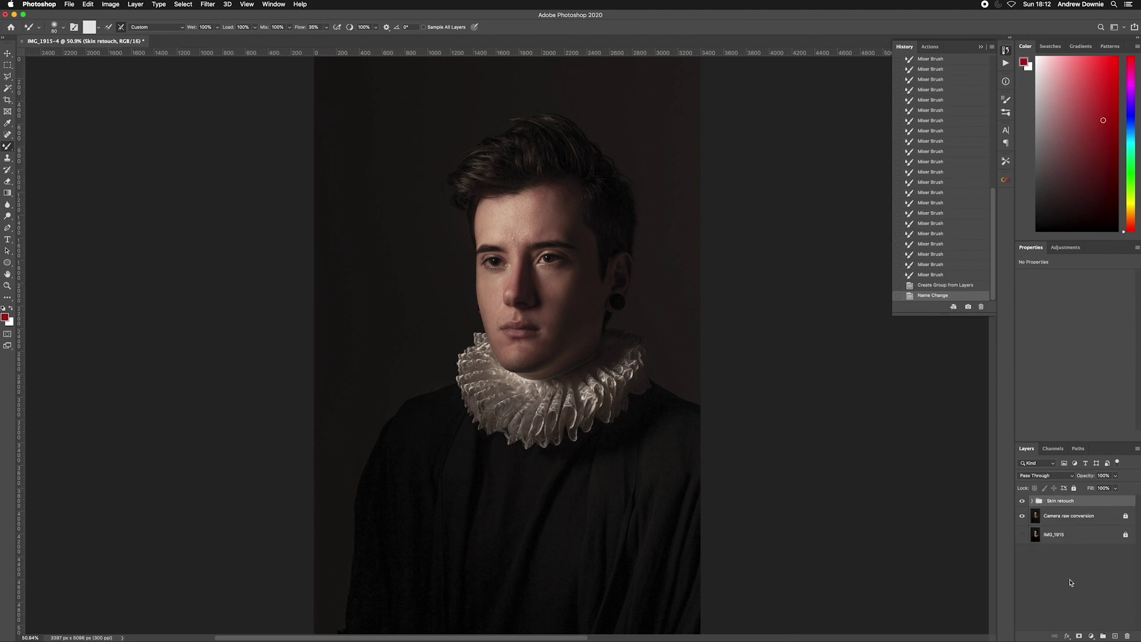
# - Slightly lower the Skin retouch group's opacity and make the IMG_1915 layer visible
pyautogui.click(1115, 476)
pyautogui.moveTo(1117, 488); pyautogui.dragTo(1107, 489)
pyautogui.click(1022, 535)
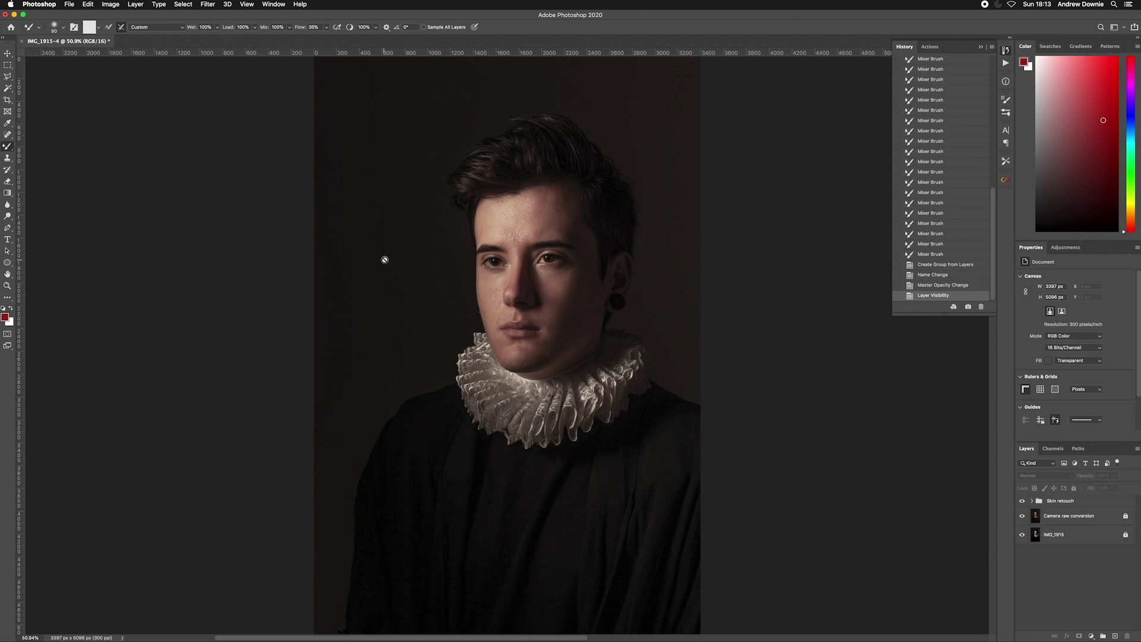
# - Place the gd01.jpg texture as an embedded image above the Skin retouch group
pyautogui.click(69, 6)
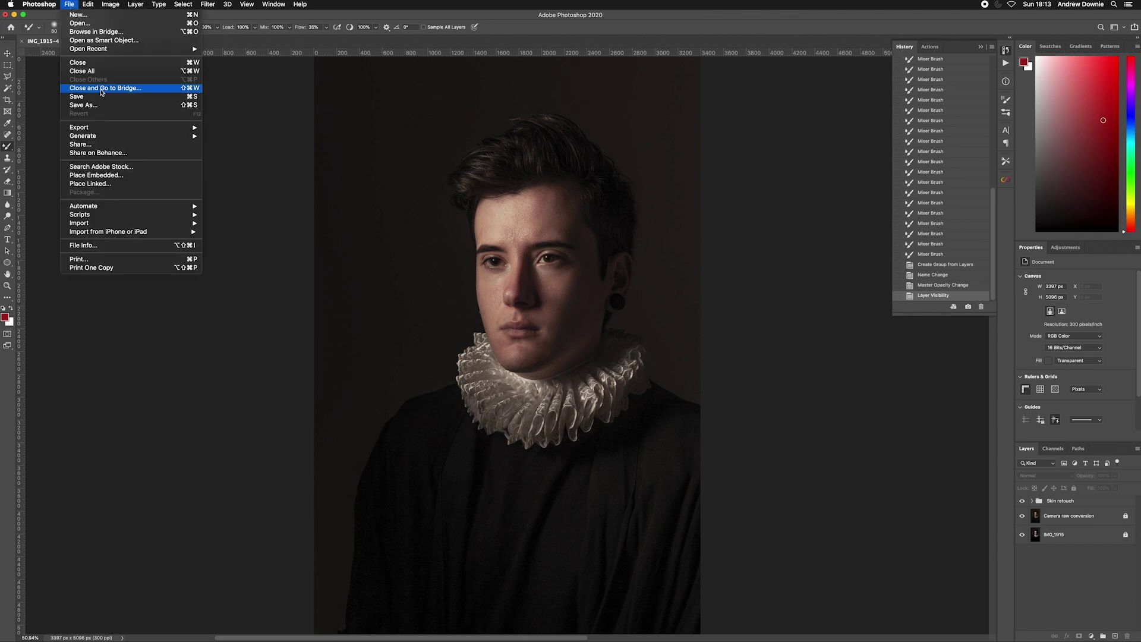
pyautogui.click(115, 177)
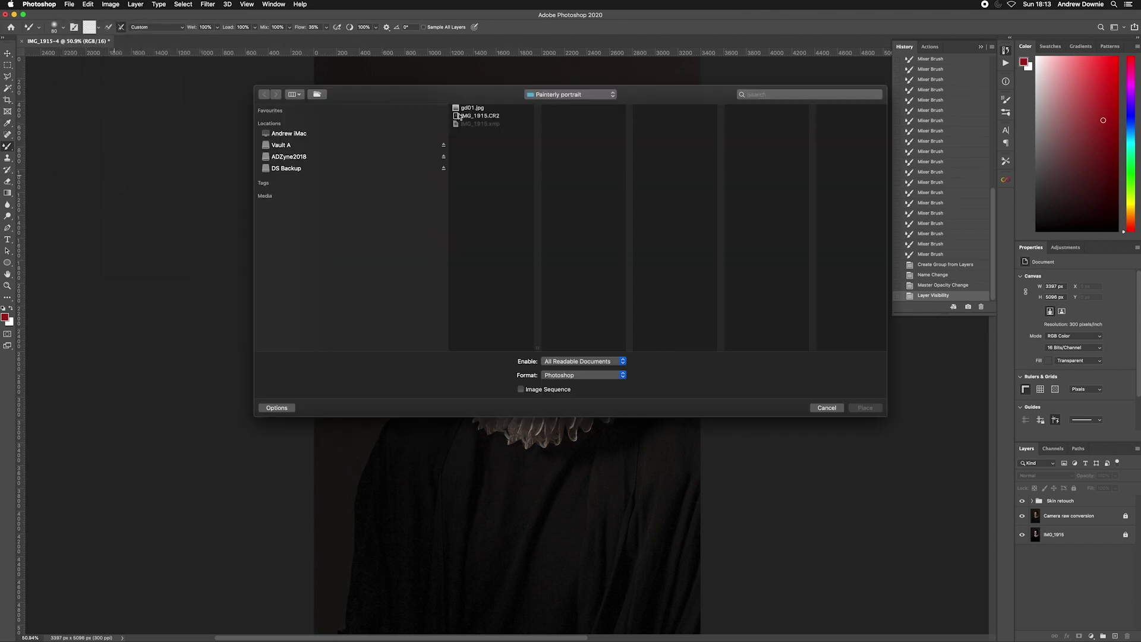
pyautogui.click(459, 108)
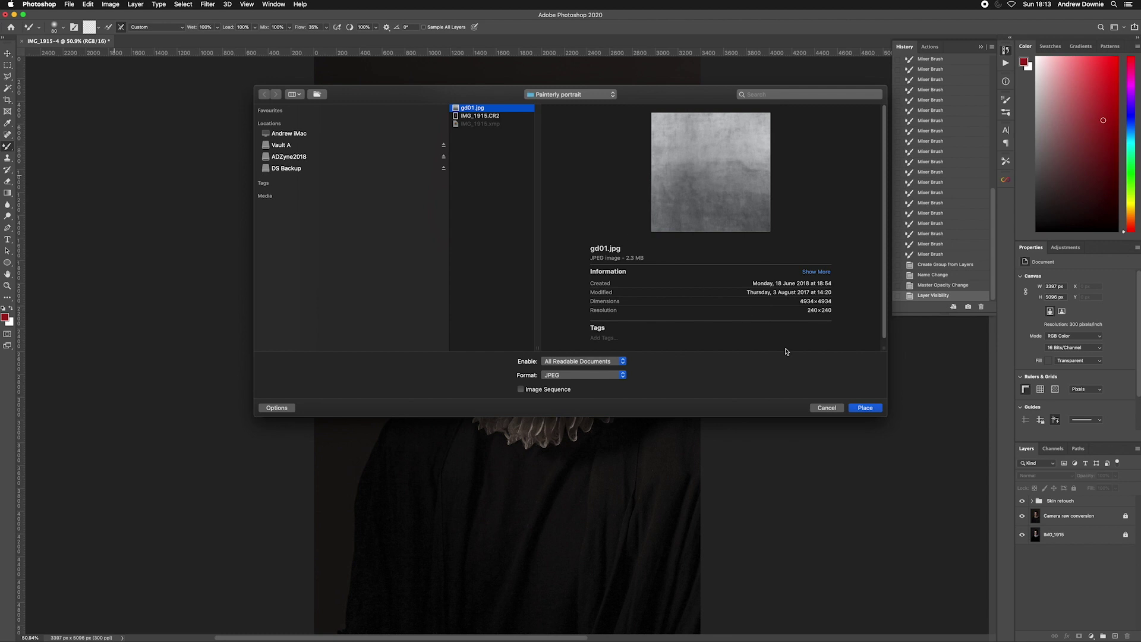
pyautogui.click(865, 408)
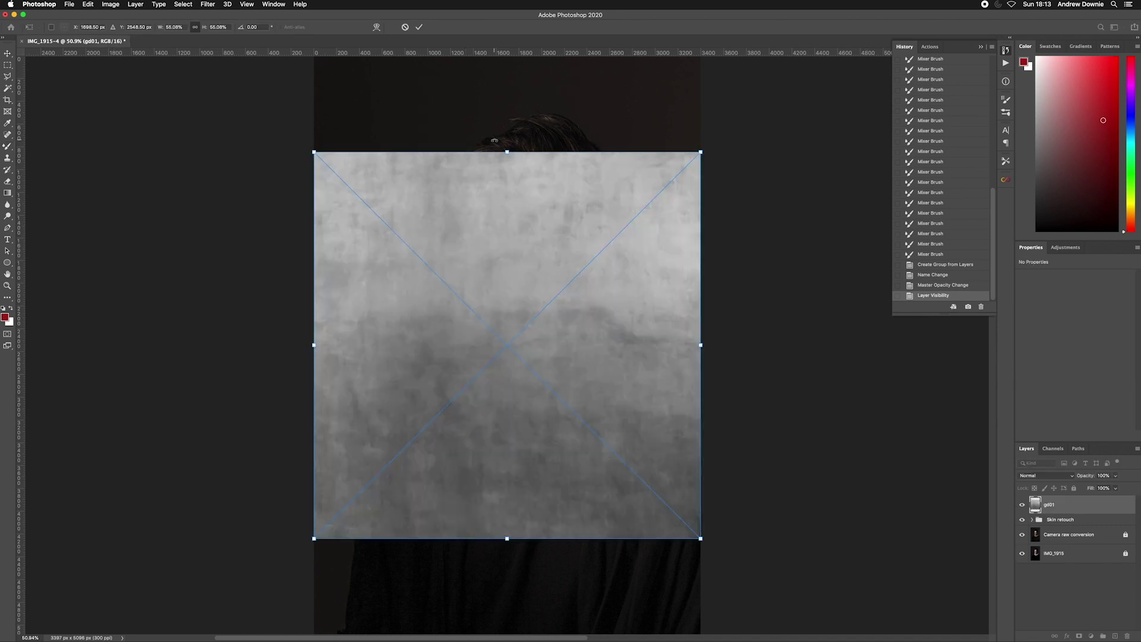
# - Scale the gd01 texture up to cover the full canvas height, set its blend mode to Overlay and commit the placement
pyautogui.scroll(-1, 508, 154)
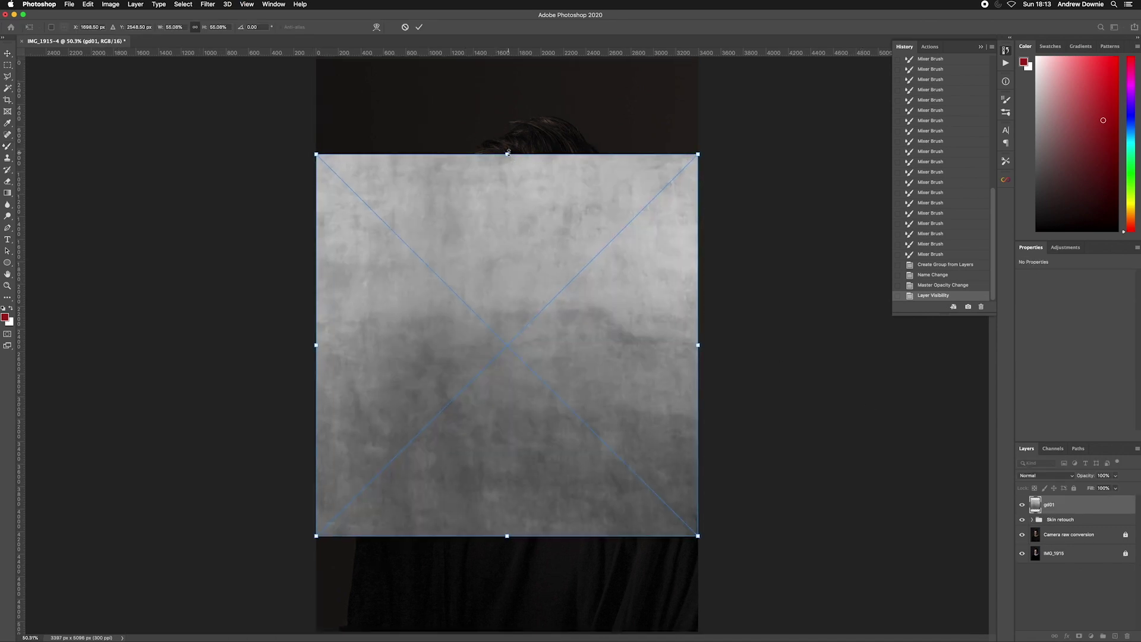
pyautogui.press('super+minus')
pyautogui.moveTo(507, 218); pyautogui.dragTo(507, 155)
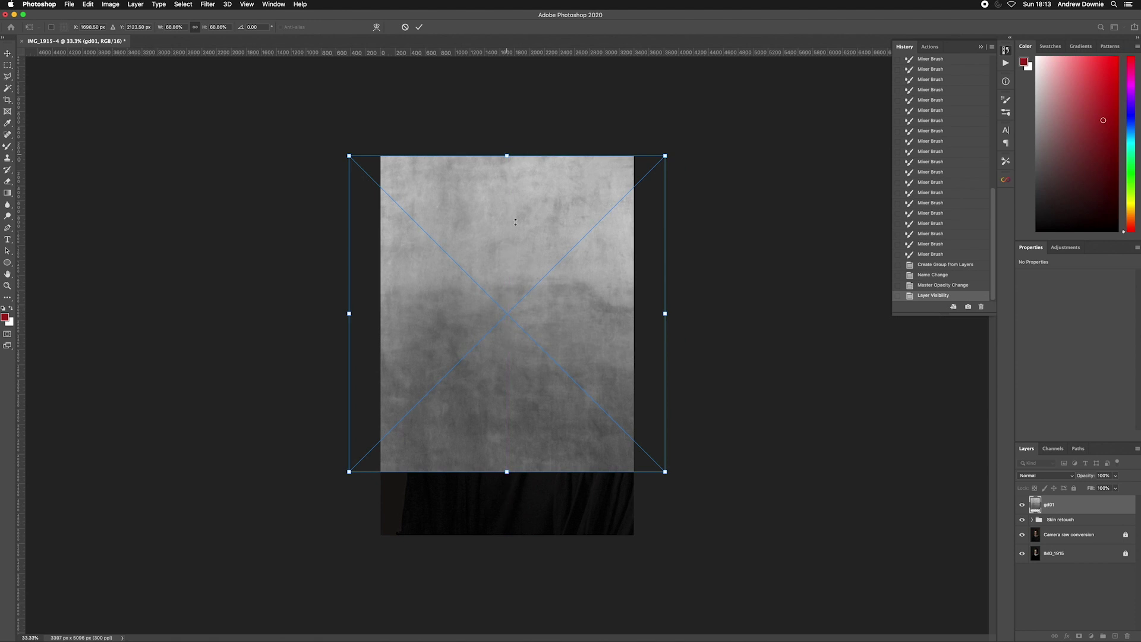
pyautogui.moveTo(507, 472); pyautogui.dragTo(507, 535)
pyautogui.click(1051, 475)
pyautogui.click(1046, 573)
pyautogui.click(419, 27)
pyautogui.press('super+plus')
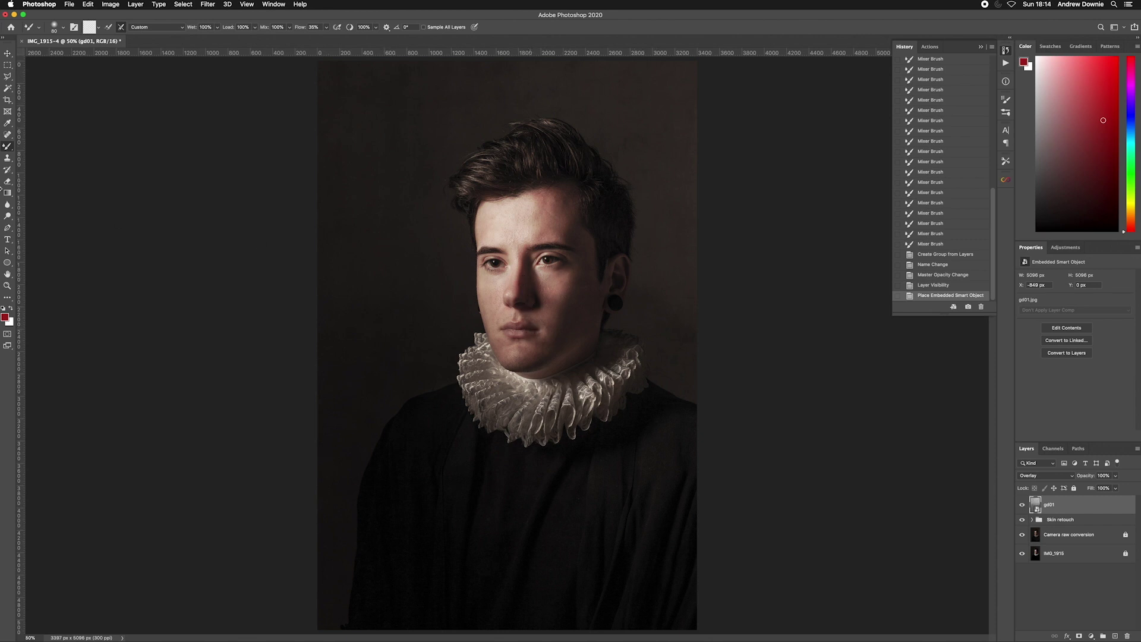
# - Add a layer mask to gd01 and paint black over the sitter's head, ruff and body with a soft 600 px Brush
pyautogui.click(6, 147)
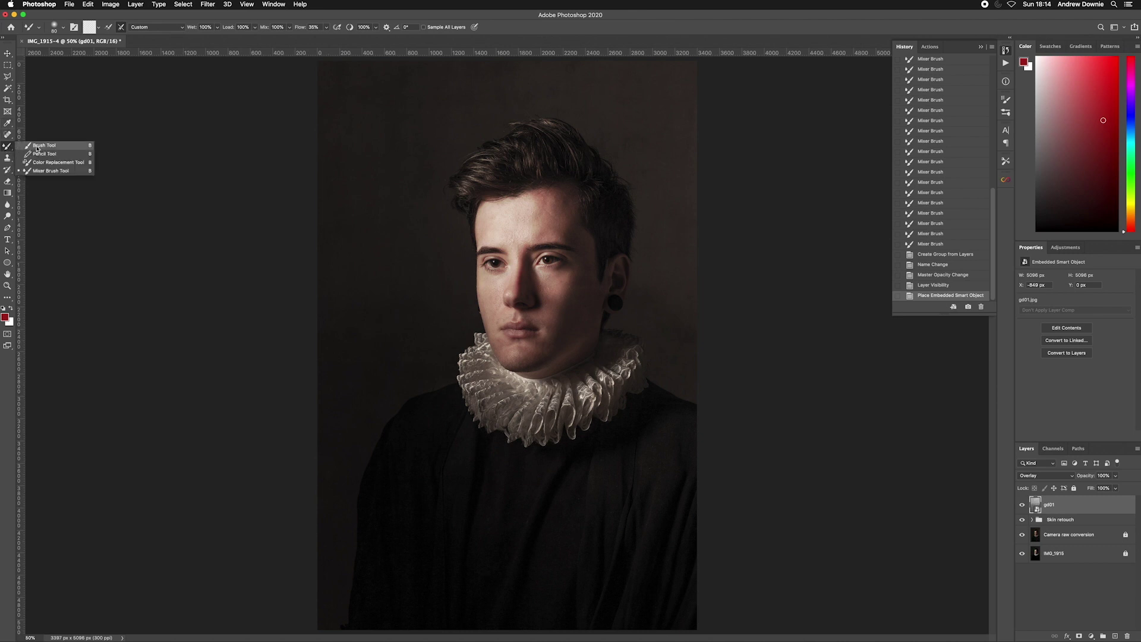
pyautogui.click(37, 146)
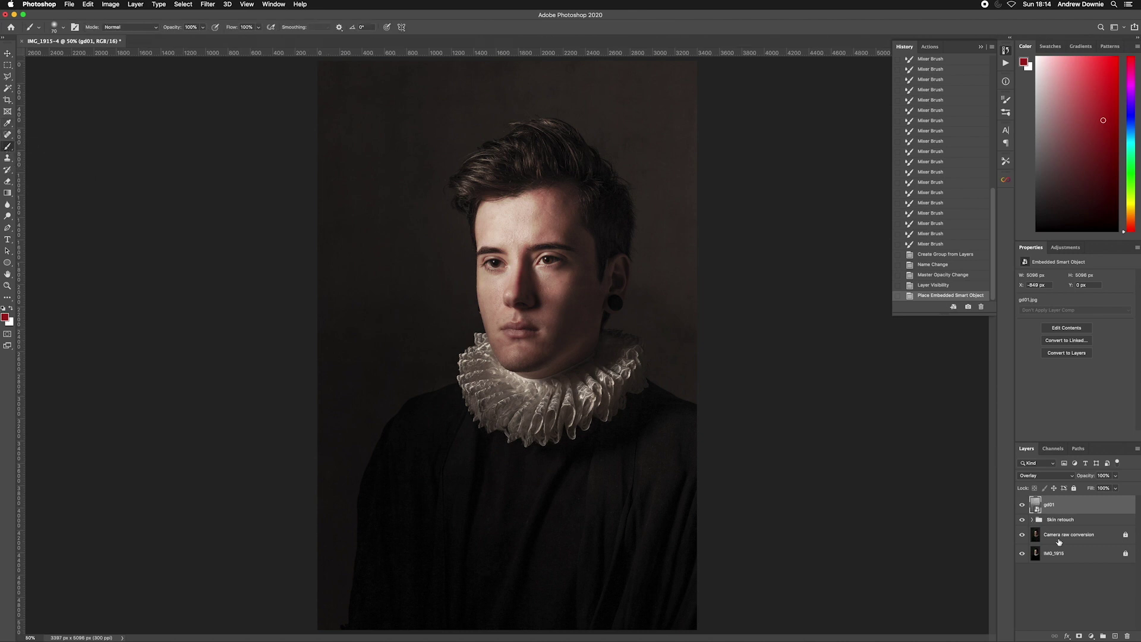
pyautogui.click(1078, 636)
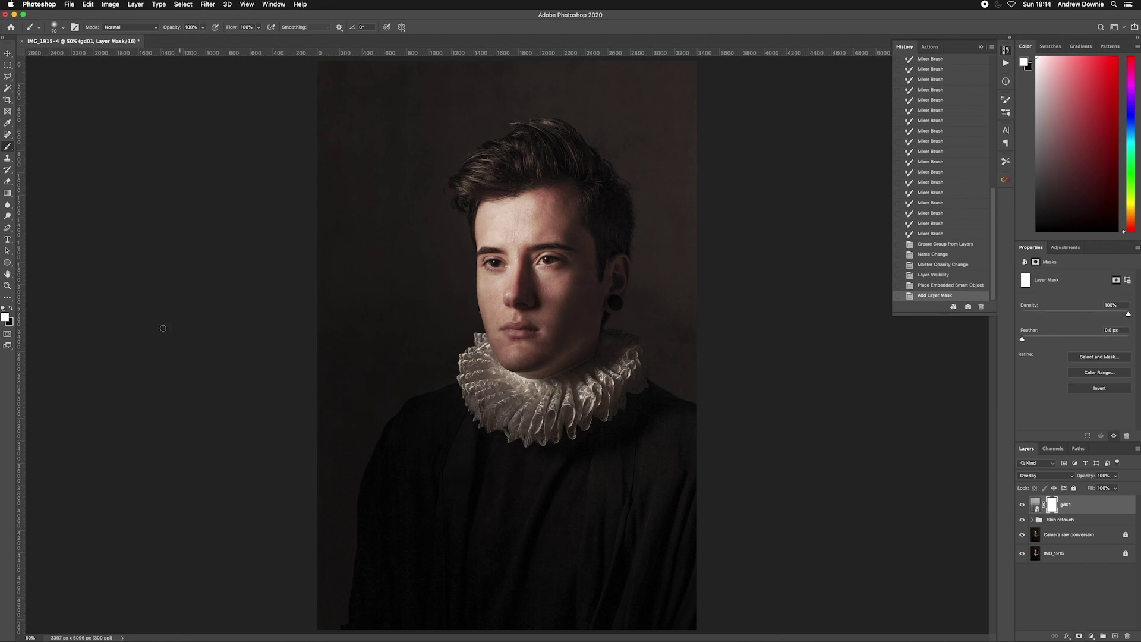
pyautogui.click(9, 309)
pyautogui.press(']')
pyautogui.press(']')
pyautogui.press(']')
pyautogui.press(']')
pyautogui.press(']')
pyautogui.press(']')
pyautogui.press(']')
pyautogui.press(']')
pyautogui.press(']')
pyautogui.press(']')
pyautogui.press(']')
pyautogui.moveTo(544, 281)
pyautogui.mouseDown()
pyautogui.moveTo(558, 312)
pyautogui.moveTo(578, 254)
pyautogui.moveTo(552, 202)
pyautogui.moveTo(510, 242)
pyautogui.moveTo(536, 335)
pyautogui.moveTo(426, 466)
pyautogui.mouseUp()
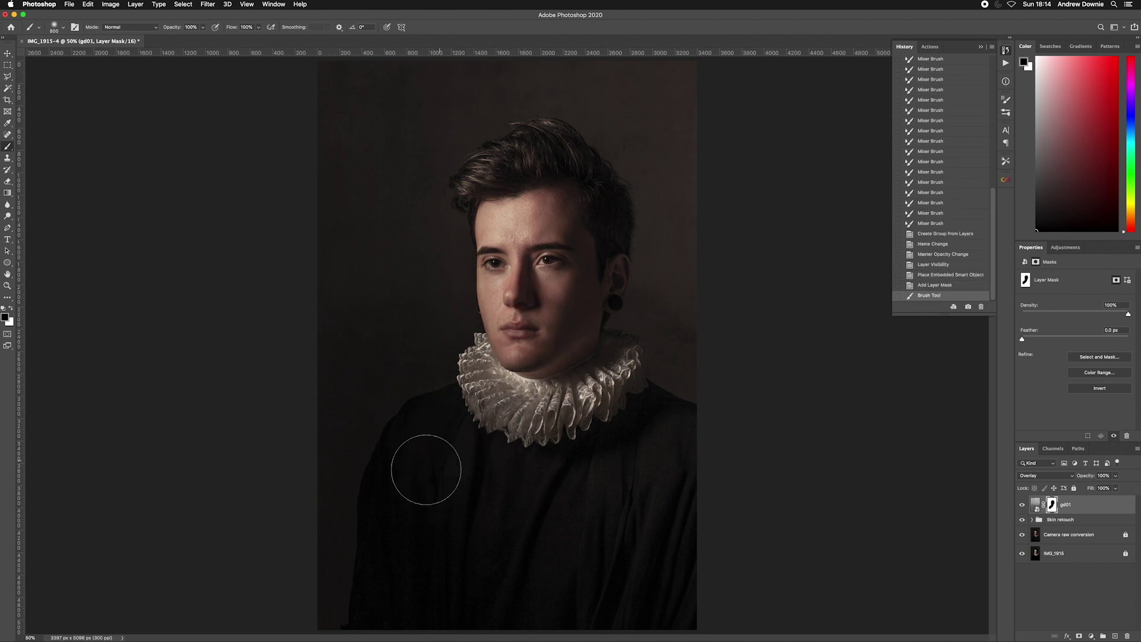
pyautogui.moveTo(577, 289)
pyautogui.mouseDown()
pyautogui.moveTo(546, 369)
pyautogui.moveTo(601, 419)
pyautogui.mouseUp()
pyautogui.moveTo(627, 482); pyautogui.dragTo(508, 458)
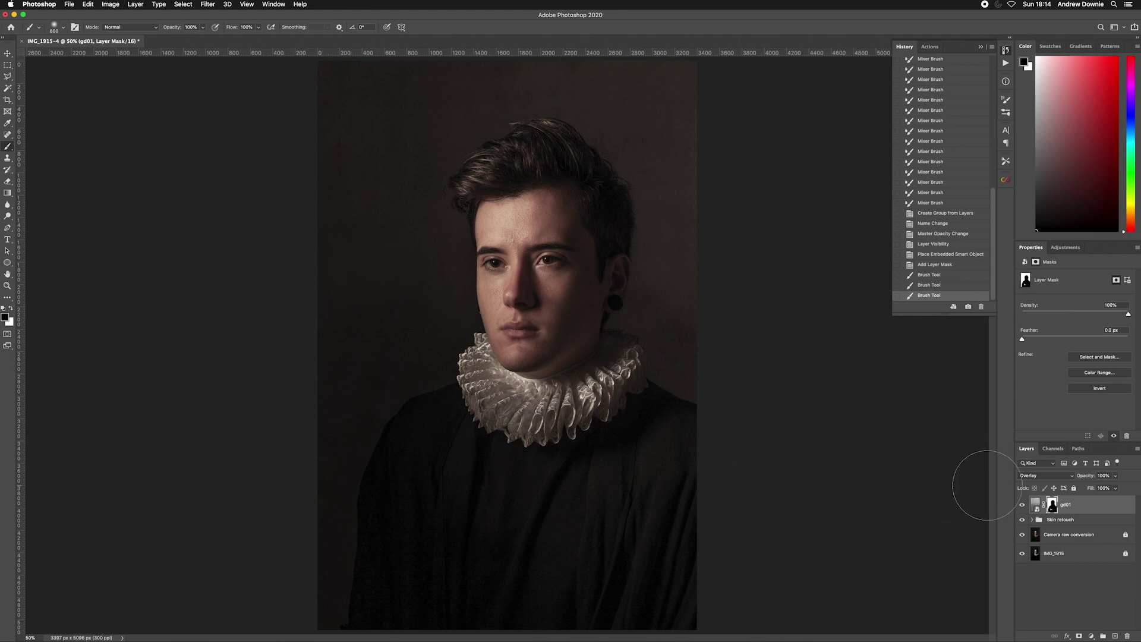
# - Inspect the gd01 mask on its own and fill the unpainted gaps across the torso with black, returning to the normal view
pyautogui.keyDown('alt'); pyautogui.click(1053, 510); pyautogui.keyUp('alt')
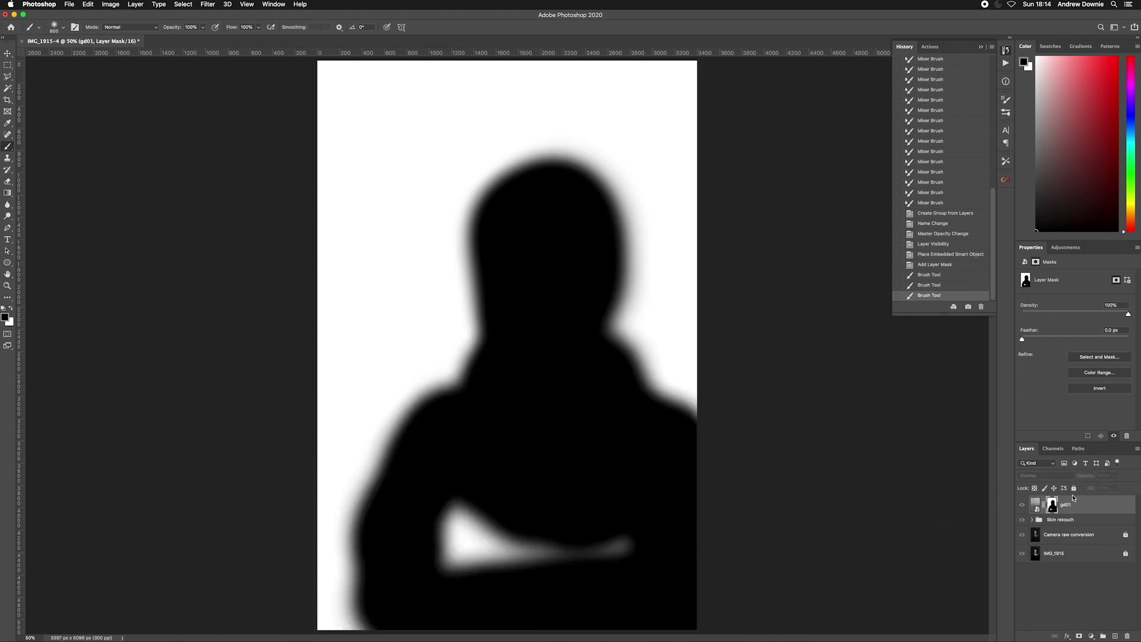
pyautogui.moveTo(467, 513)
pyautogui.mouseDown()
pyautogui.moveTo(461, 540)
pyautogui.moveTo(494, 564)
pyautogui.moveTo(552, 547)
pyautogui.moveTo(624, 555)
pyautogui.mouseUp()
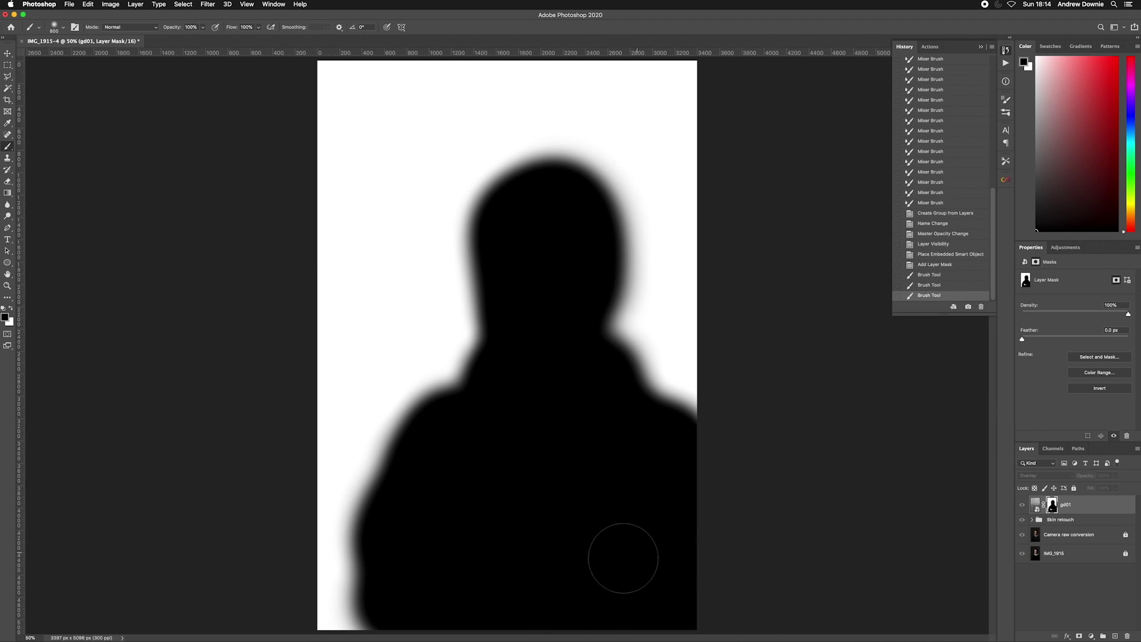
pyautogui.moveTo(399, 617)
pyautogui.mouseDown()
pyautogui.moveTo(566, 527)
pyautogui.moveTo(581, 506)
pyautogui.mouseUp()
pyautogui.moveTo(629, 436); pyautogui.dragTo(675, 505)
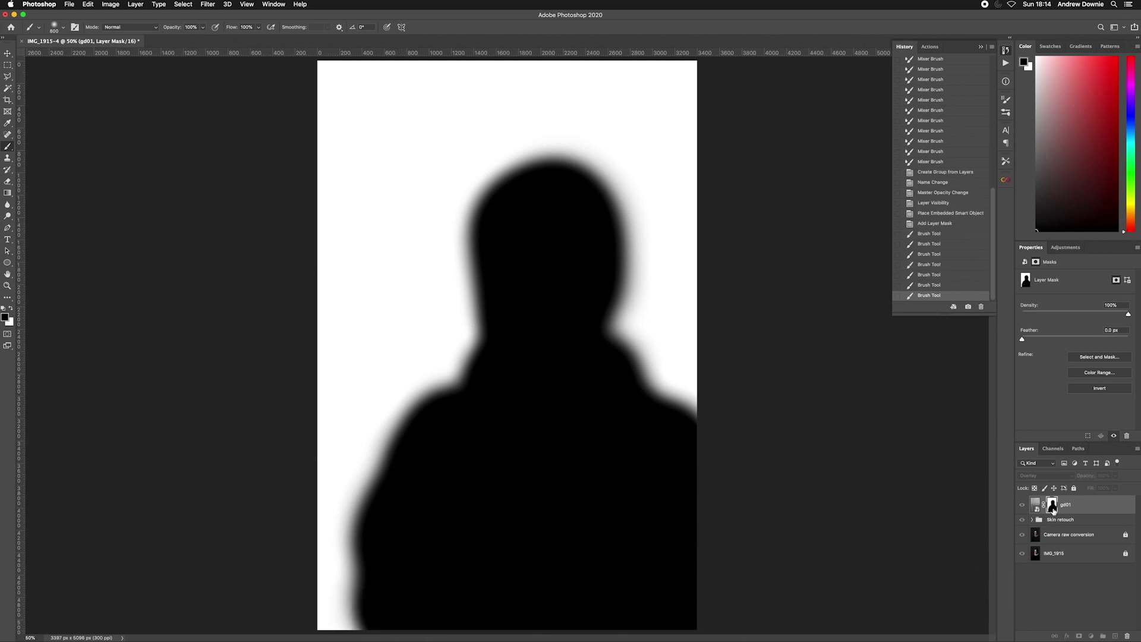
pyautogui.keyDown('alt'); pyautogui.click(1053, 509); pyautogui.keyUp('alt')
pyautogui.moveTo(663, 448)
pyautogui.mouseDown()
pyautogui.moveTo(635, 449)
pyautogui.moveTo(627, 553)
pyautogui.mouseUp()
pyautogui.moveTo(437, 543); pyautogui.dragTo(407, 609)
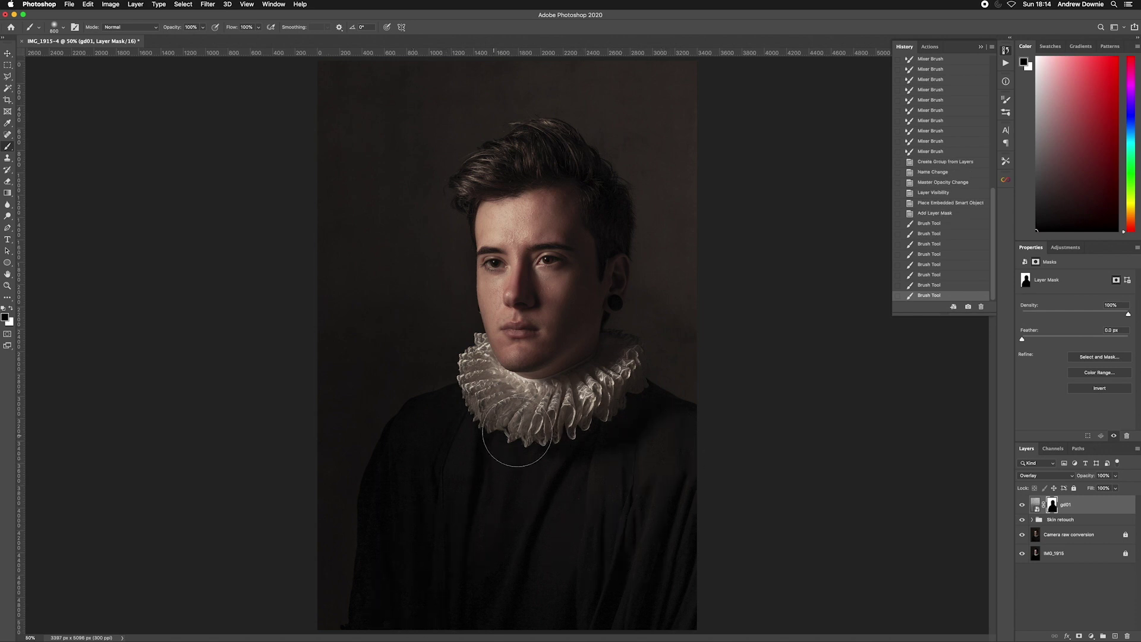
pyautogui.click(523, 224)
# - Compare the portrait with and without the gd01 texture layer
pyautogui.click(1022, 506)
pyautogui.click(1022, 506)
pyautogui.click(1022, 506)
pyautogui.click(1022, 506)
pyautogui.click(1022, 507)
pyautogui.click(1022, 506)
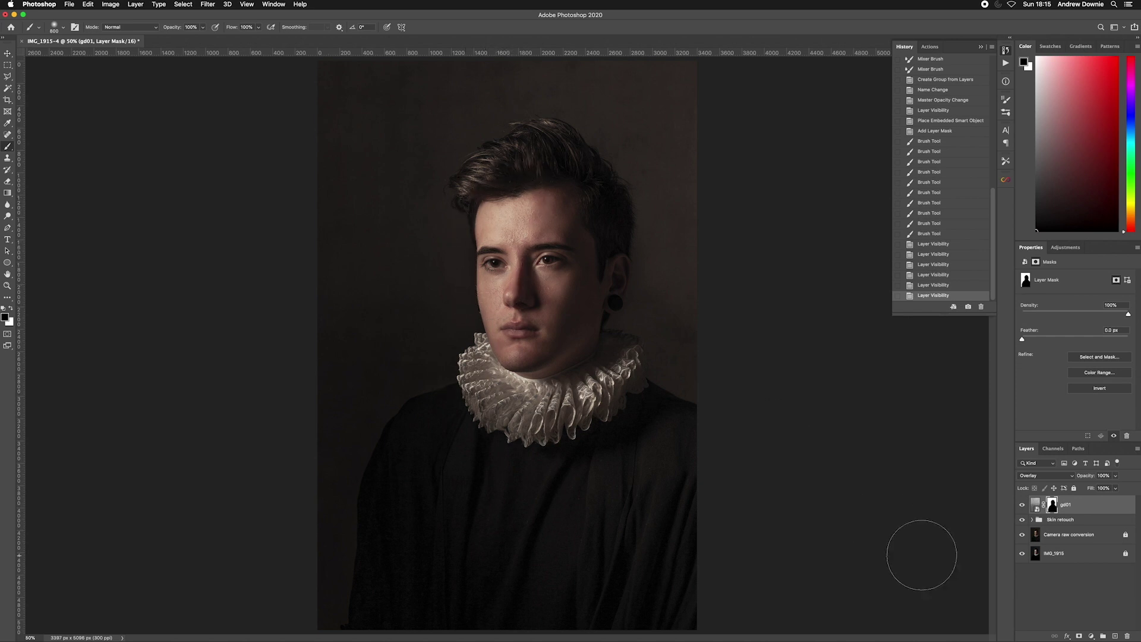
# - Add a Curves adjustment layer above gd01 and apply the merged RGB image to its mask with Multiply blending at 100% opacity
pyautogui.click(1092, 636)
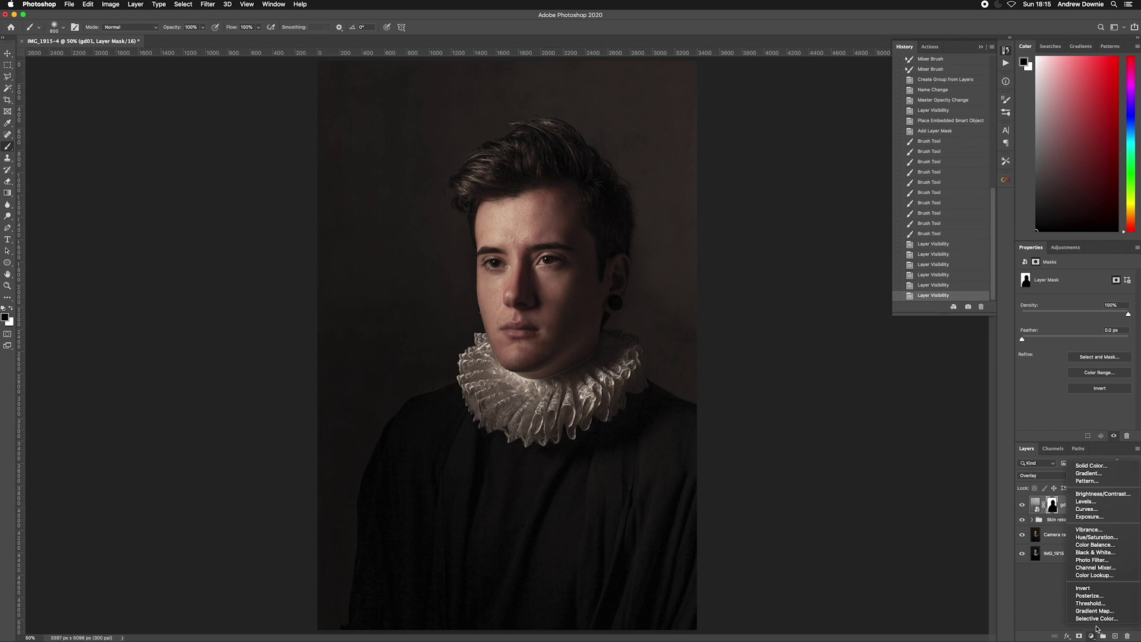
pyautogui.click(1095, 512)
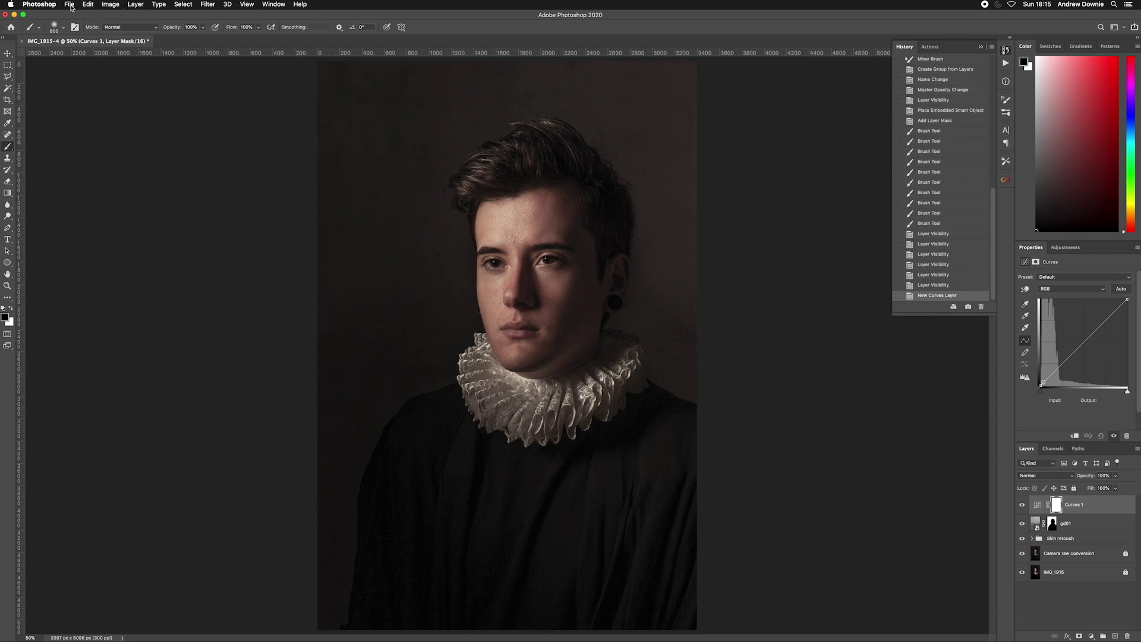
pyautogui.click(85, 4)
pyautogui.moveTo(111, 5)
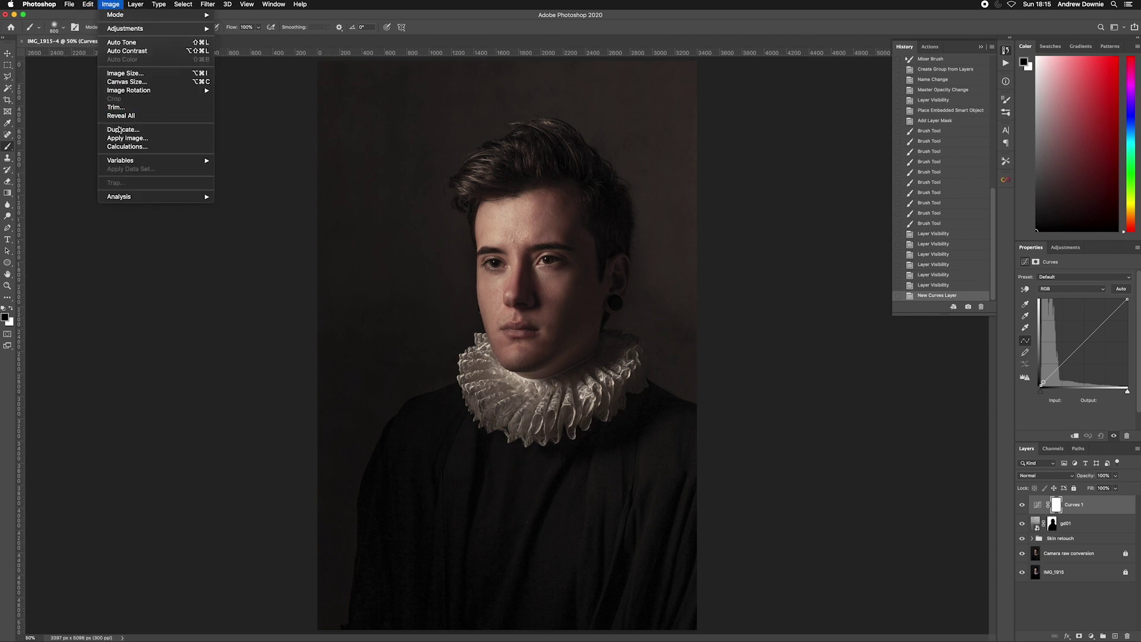
pyautogui.click(126, 138)
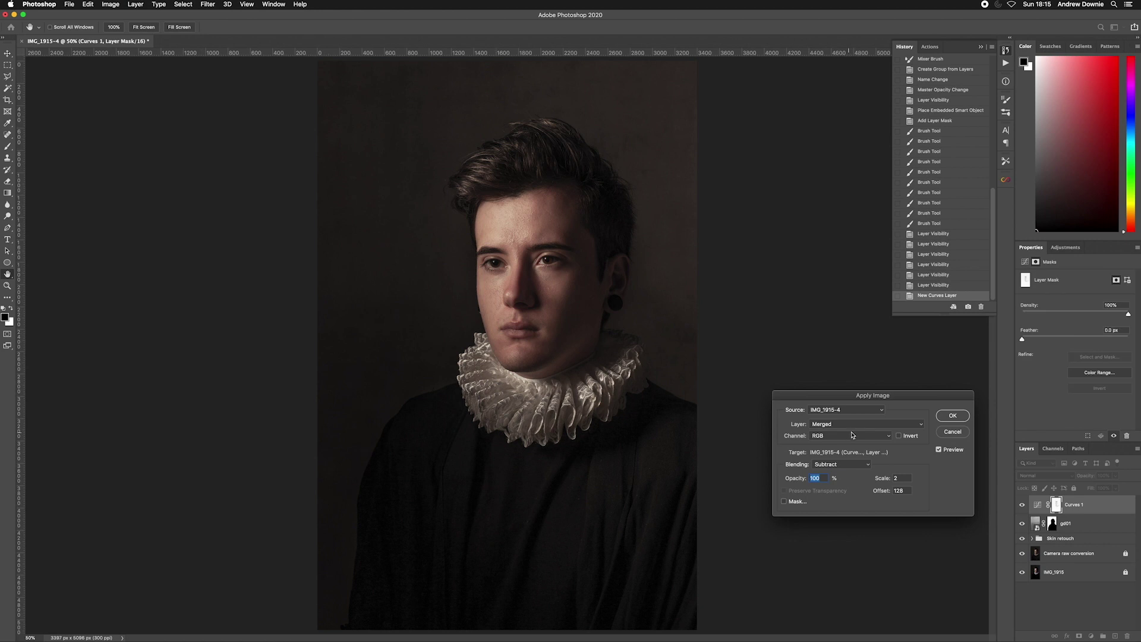
pyautogui.click(850, 465)
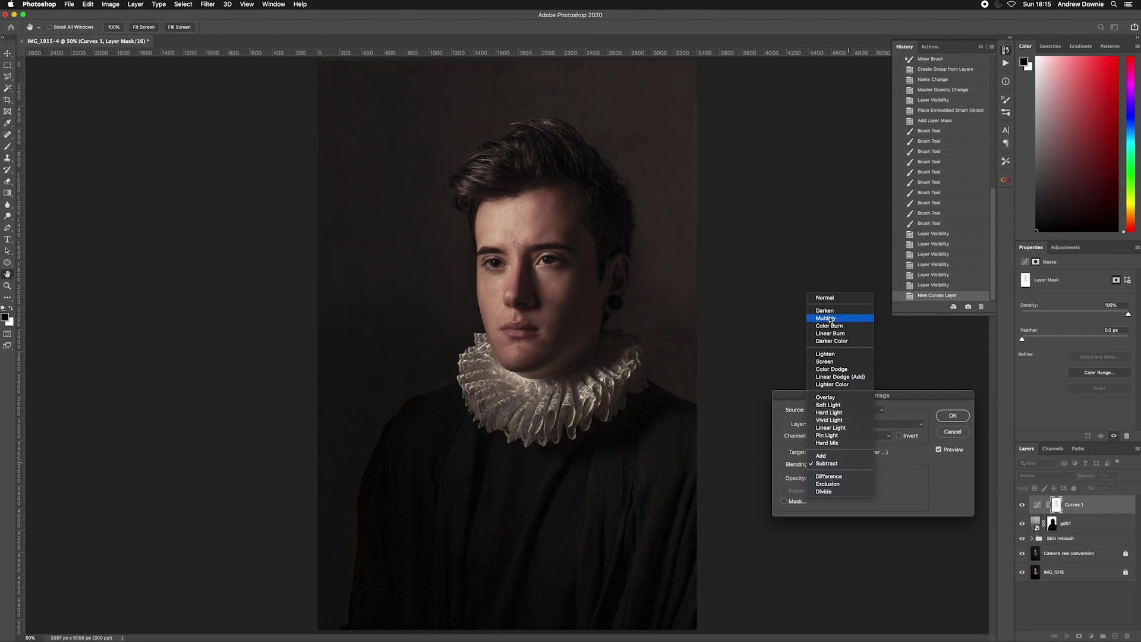
pyautogui.click(827, 318)
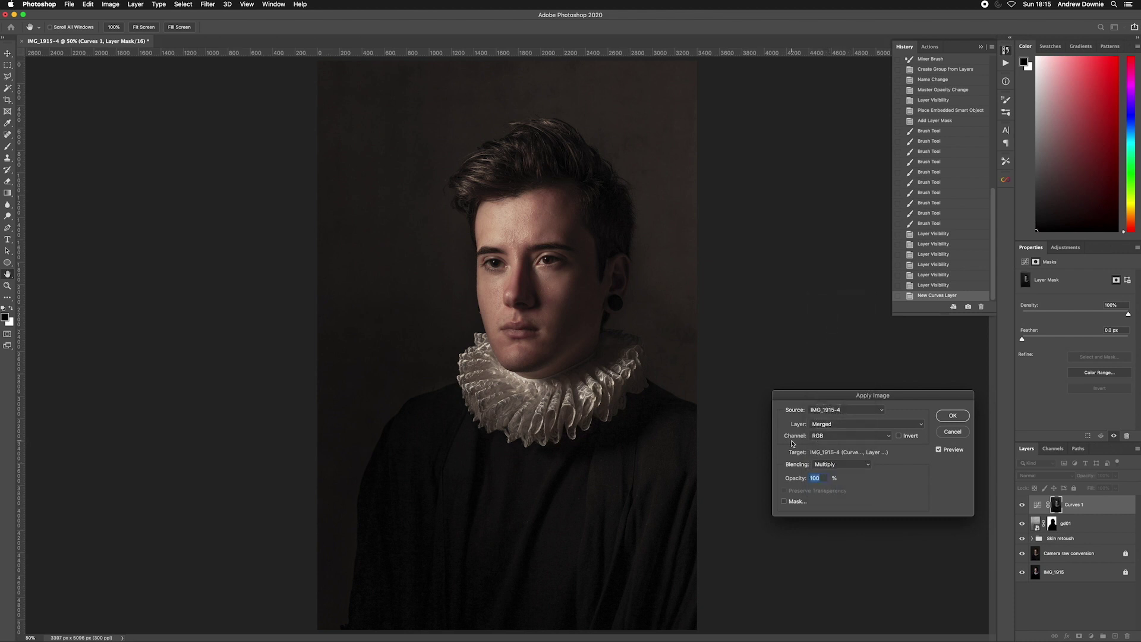
pyautogui.click(953, 417)
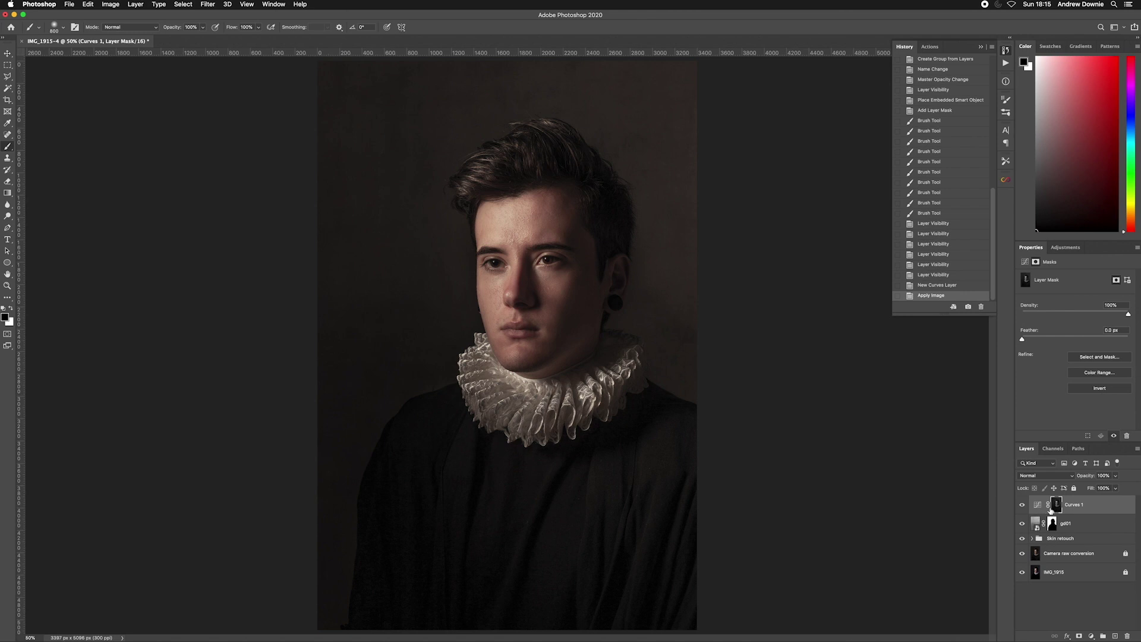
# - Examine the Curves 1 luminosity mask and compare the portrait with the layer off and on
pyautogui.keyDown('alt'); pyautogui.click(1056, 504); pyautogui.keyUp('alt')
pyautogui.keyDown('alt'); pyautogui.click(1057, 505); pyautogui.keyUp('alt')
pyautogui.click(1022, 506)
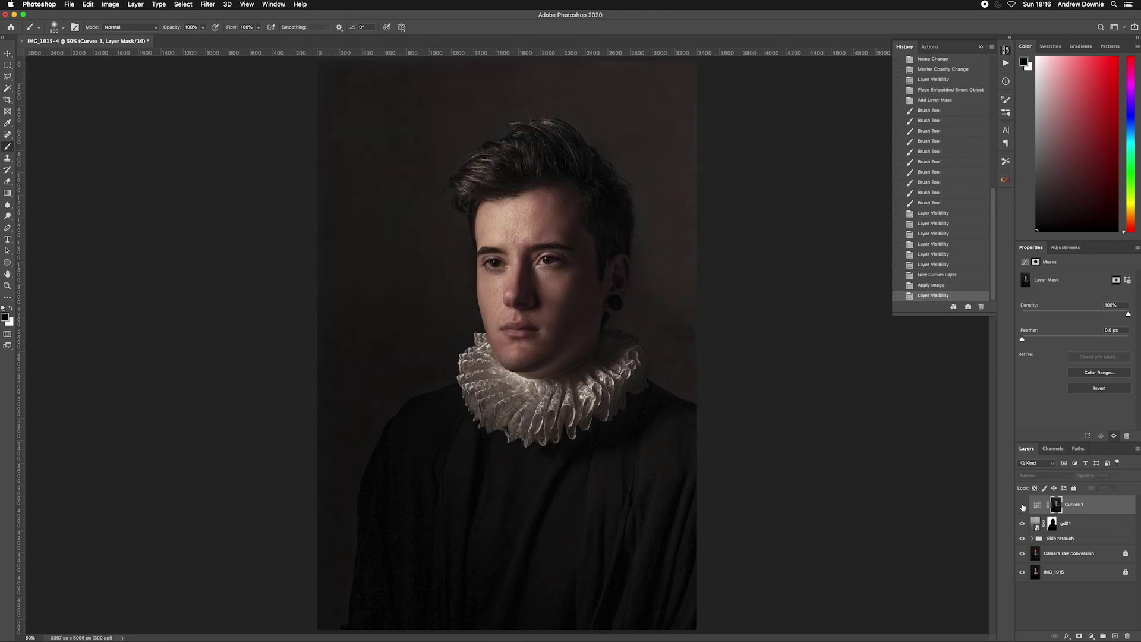
pyautogui.click(1022, 506)
# - Pull down the midtones of the Curves 1 RGB curve, mapping input 128 to output 96
pyautogui.click(1034, 506)
pyautogui.click(1022, 505)
pyautogui.click(1022, 506)
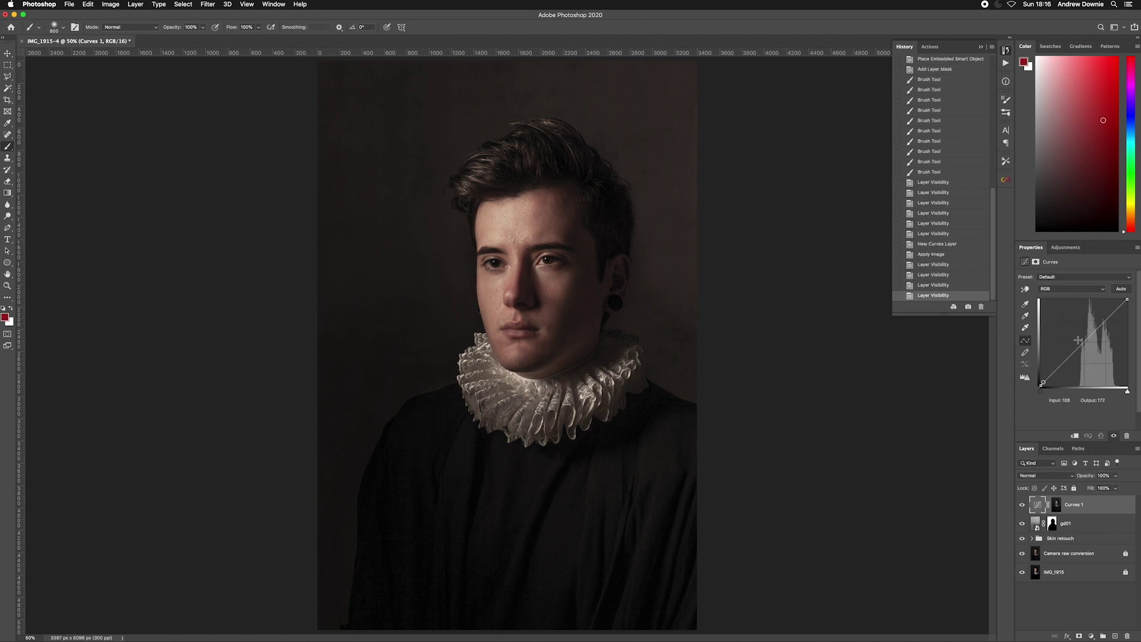
pyautogui.moveTo(1084, 342)
pyautogui.mouseDown()
pyautogui.moveTo(1083, 361)
pyautogui.moveTo(1068, 325)
pyautogui.moveTo(1084, 353)
pyautogui.mouseUp()
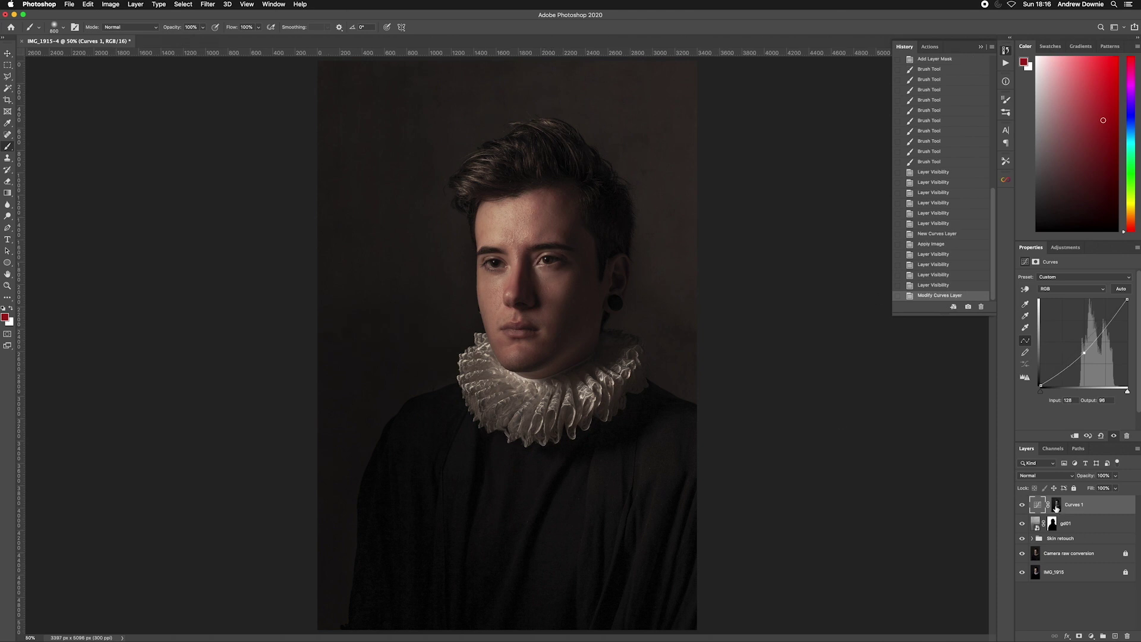
# - Display the Curves 1 mask and paint both eyes black with a 50 px Brush, returning to the full colour view
pyautogui.keyDown('alt'); pyautogui.click(1056, 507); pyautogui.keyUp('alt')
pyautogui.press('super+equal')
pyautogui.press('super+equal')
pyautogui.press('super+equal')
pyautogui.press('super+equal')
pyautogui.press('super+equal')
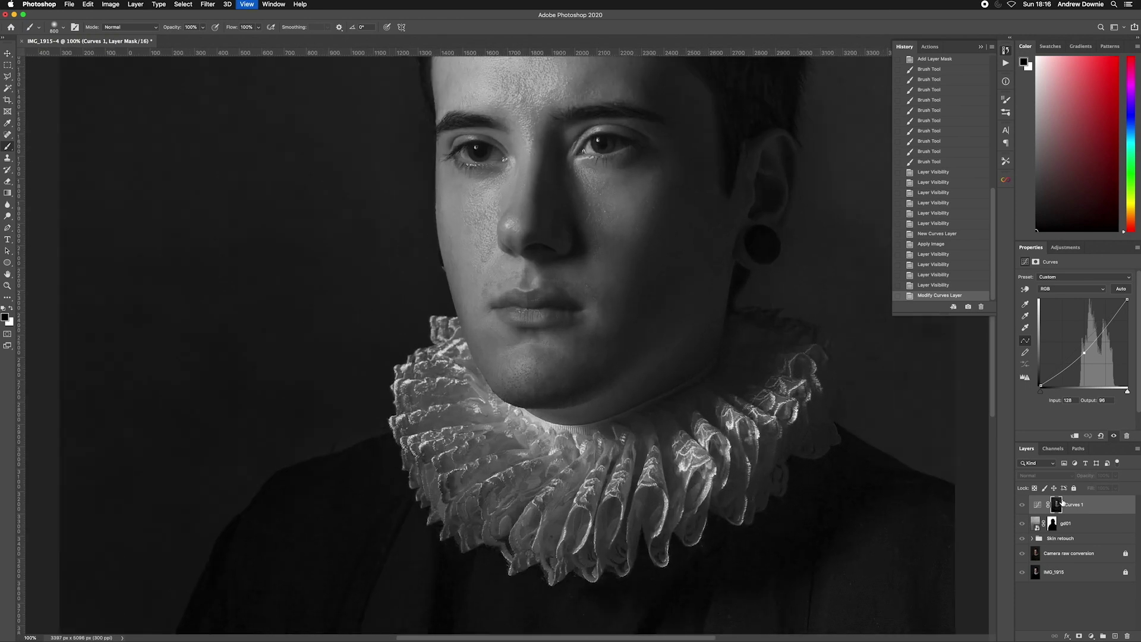
pyautogui.moveTo(622, 363); pyautogui.dragTo(526, 547)
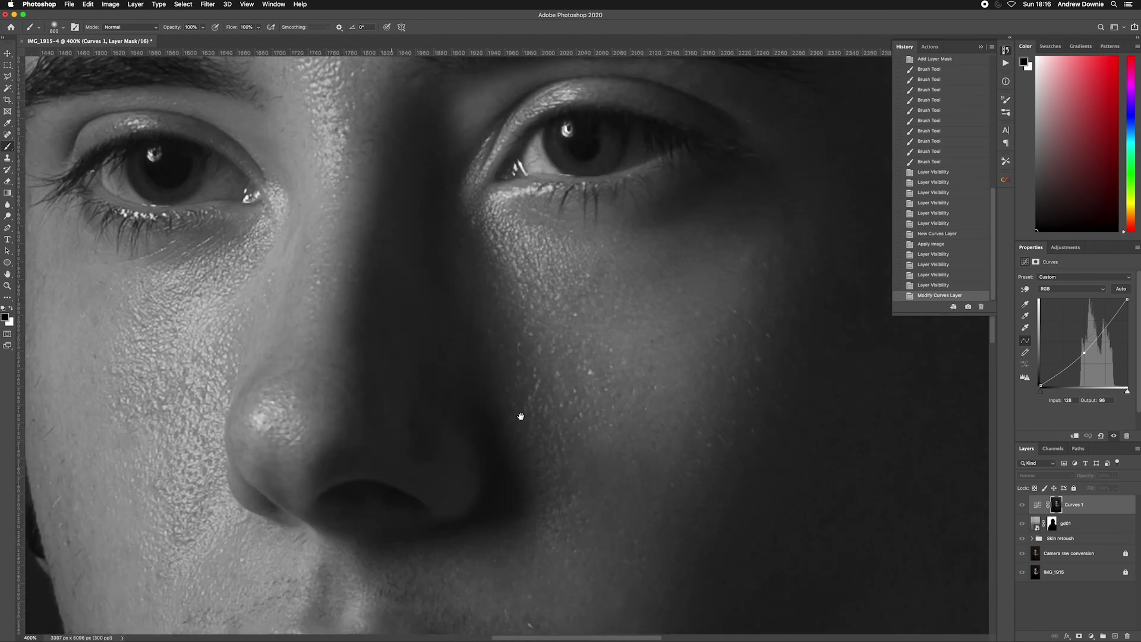
pyautogui.moveTo(538, 381); pyautogui.dragTo(430, 527)
pyautogui.press('[')
pyautogui.press('[')
pyautogui.press('[')
pyautogui.press('[')
pyautogui.press('[')
pyautogui.press('[')
pyautogui.press('[')
pyautogui.press('[')
pyautogui.press('[')
pyautogui.press('[')
pyautogui.press('[')
pyautogui.press('[')
pyautogui.press('[')
pyautogui.press('[')
pyautogui.press('[')
pyautogui.press('[')
pyautogui.press('[')
pyautogui.moveTo(467, 306)
pyautogui.mouseDown()
pyautogui.moveTo(499, 313)
pyautogui.moveTo(538, 297)
pyautogui.moveTo(470, 292)
pyautogui.moveTo(416, 315)
pyautogui.moveTo(465, 315)
pyautogui.moveTo(480, 292)
pyautogui.mouseUp()
pyautogui.moveTo(357, 435); pyautogui.dragTo(628, 454)
pyautogui.moveTo(343, 352)
pyautogui.mouseDown()
pyautogui.moveTo(382, 359)
pyautogui.moveTo(300, 334)
pyautogui.moveTo(327, 338)
pyautogui.moveTo(271, 340)
pyautogui.moveTo(275, 357)
pyautogui.moveTo(349, 361)
pyautogui.moveTo(281, 350)
pyautogui.moveTo(296, 352)
pyautogui.moveTo(315, 300)
pyautogui.mouseUp()
pyautogui.press('super+0')
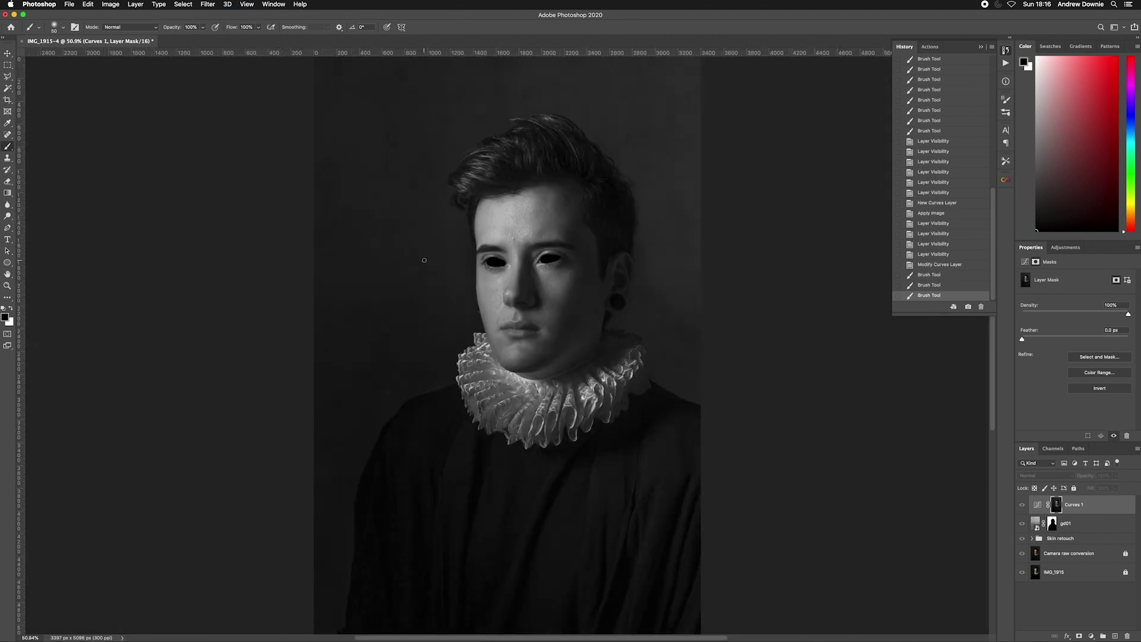
pyautogui.keyDown('alt'); pyautogui.click(1056, 506); pyautogui.keyUp('alt')
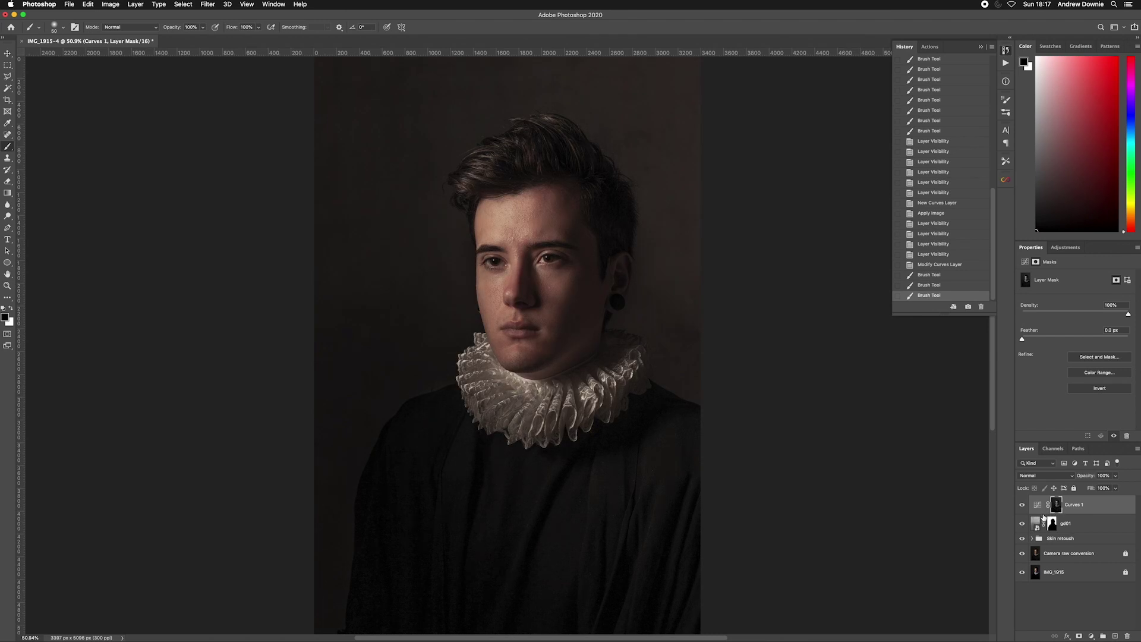
# - Compare the portrait repeatedly with the Curves 1 layer hidden and shown
pyautogui.click(1021, 504)
pyautogui.click(1021, 504)
pyautogui.click(1021, 505)
pyautogui.click(1021, 505)
pyautogui.click(1022, 505)
pyautogui.click(1022, 504)
pyautogui.click(1022, 504)
pyautogui.click(1021, 504)
pyautogui.click(1021, 504)
pyautogui.click(1021, 504)
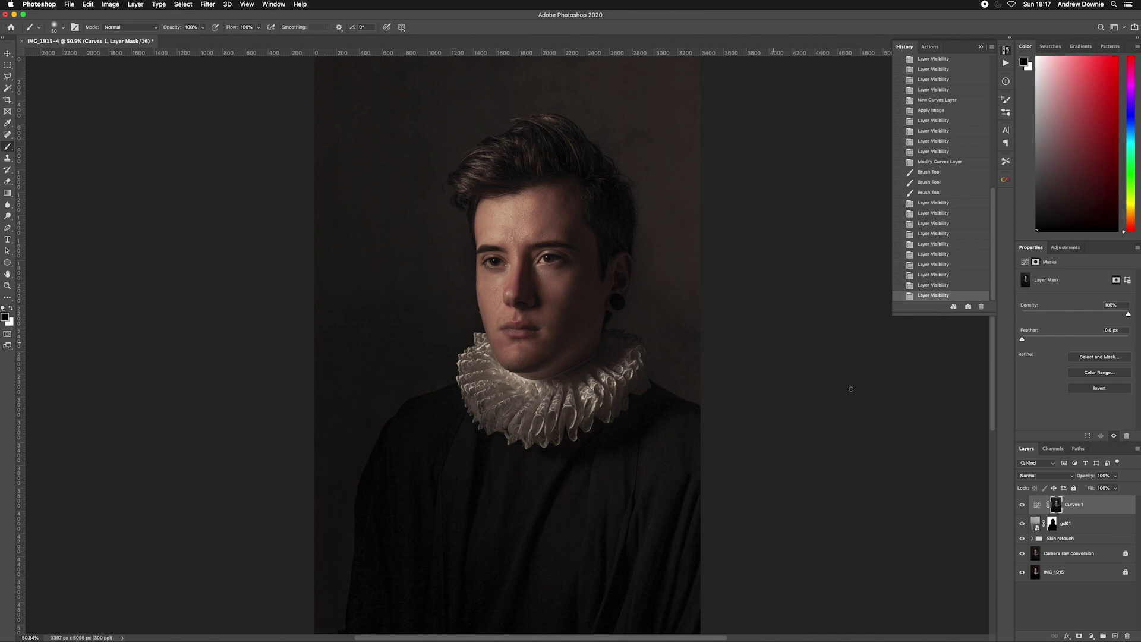
# - Add a Curves layer above Curves 1, raise its midtones from input 138 to output 193, and invert its mask to black
pyautogui.click(1091, 636)
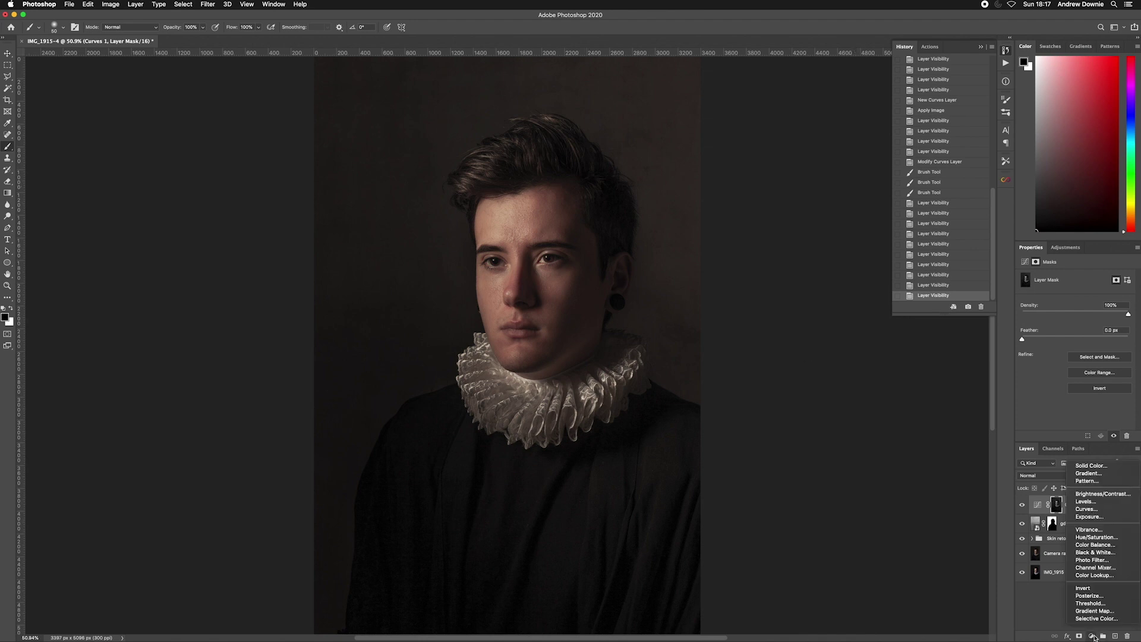
pyautogui.click(1086, 508)
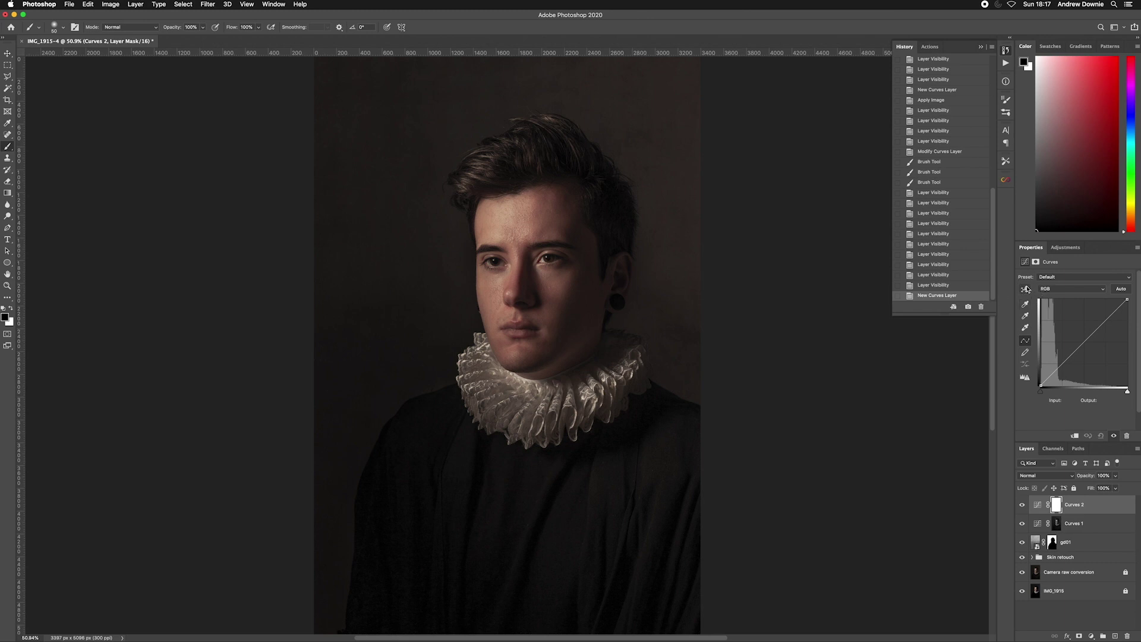
pyautogui.click(1025, 289)
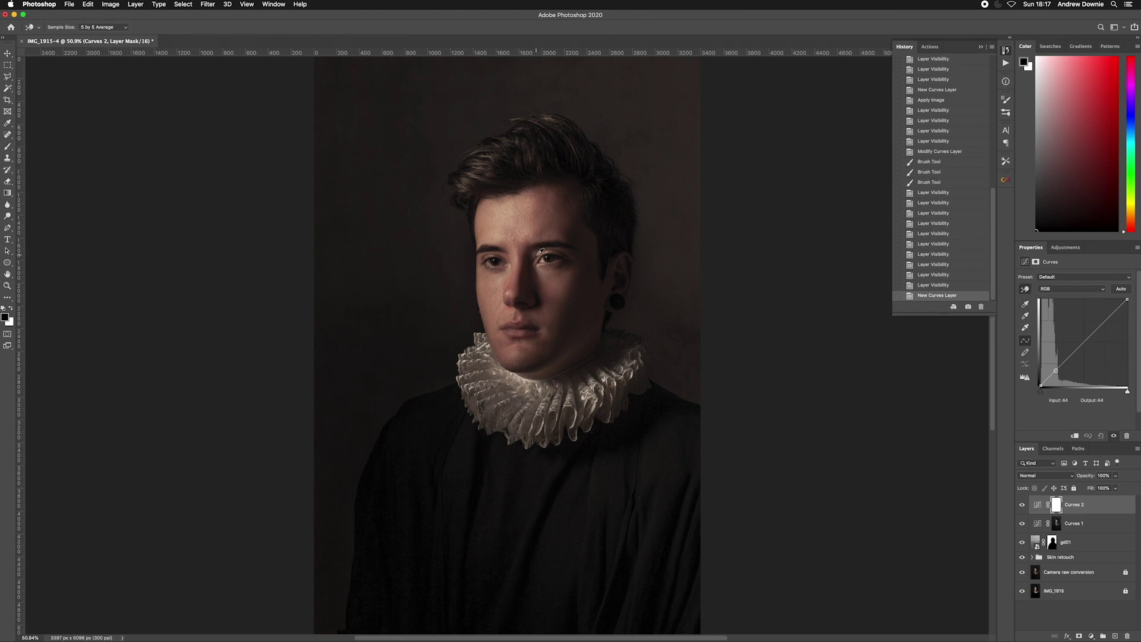
pyautogui.moveTo(546, 256)
pyautogui.mouseDown()
pyautogui.moveTo(544, 285)
pyautogui.moveTo(537, 203)
pyautogui.moveTo(543, 330)
pyautogui.moveTo(537, 199)
pyautogui.moveTo(549, 283)
pyautogui.moveTo(542, 235)
pyautogui.moveTo(543, 255)
pyautogui.mouseUp()
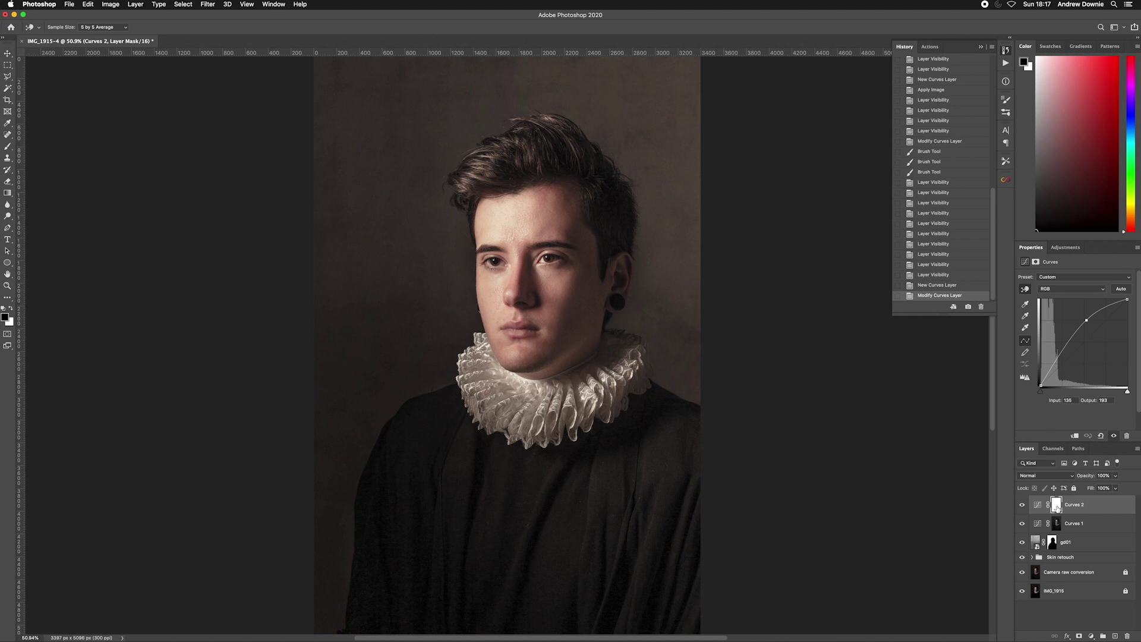
pyautogui.press('b')
pyautogui.press('super+i')
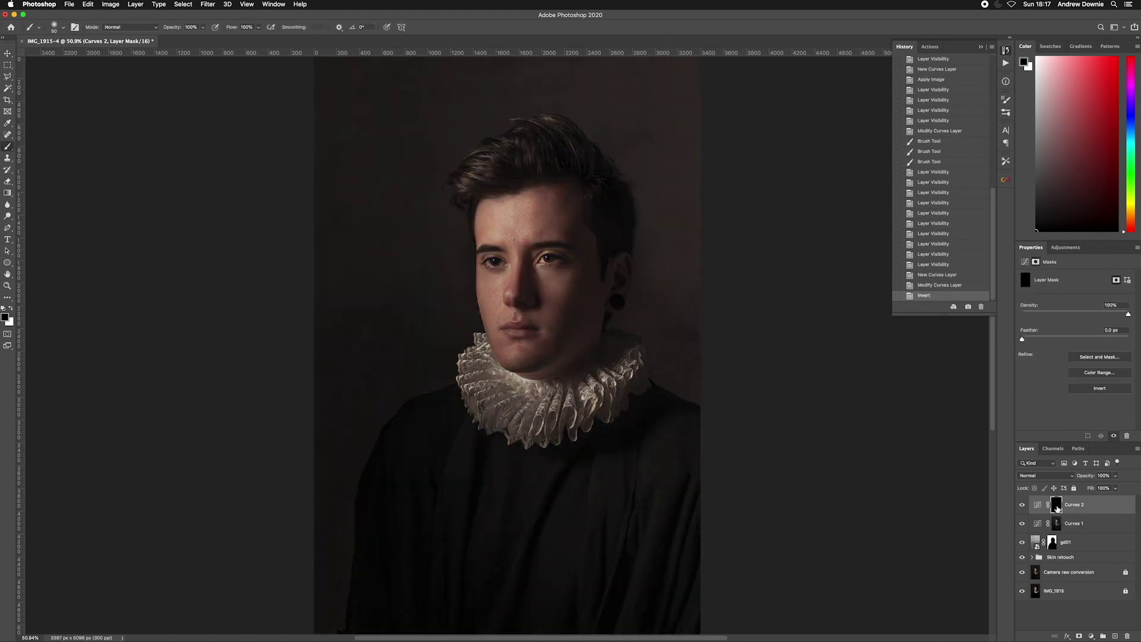
# - Paint the irises of both eyes white on the Curves 2 mask with the 50 px Brush
pyautogui.press('x')
pyautogui.press('super+1')
pyautogui.press('super+plus')
pyautogui.press('super+plus')
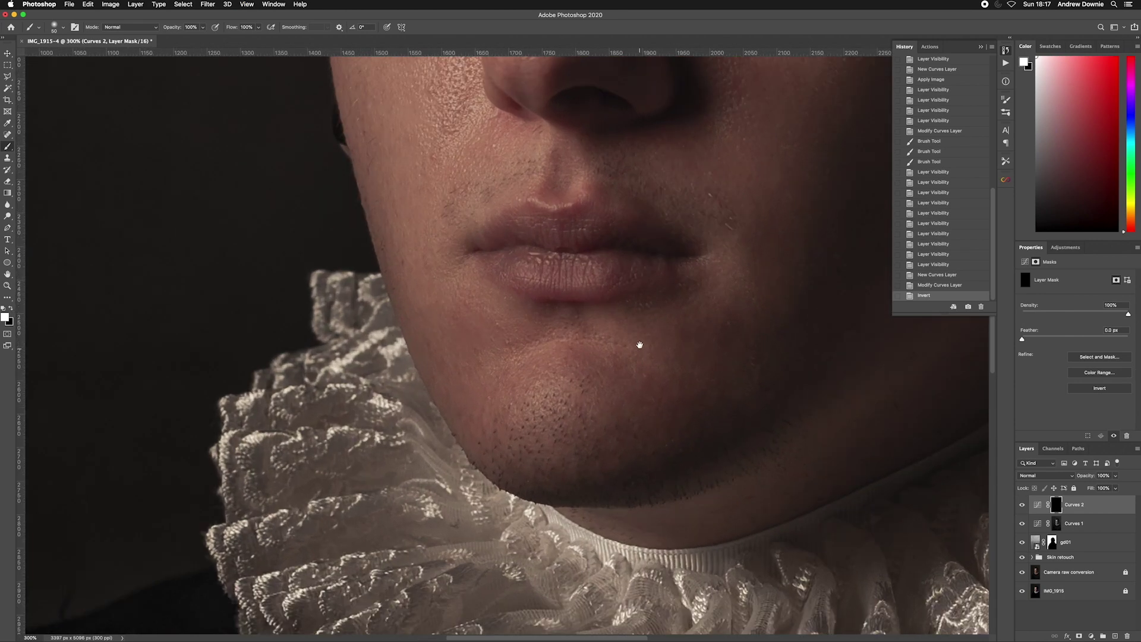
pyautogui.moveTo(640, 344); pyautogui.dragTo(443, 576)
pyautogui.moveTo(686, 274); pyautogui.dragTo(511, 460)
pyautogui.moveTo(351, 261)
pyautogui.mouseDown()
pyautogui.moveTo(374, 278)
pyautogui.moveTo(422, 262)
pyautogui.moveTo(350, 264)
pyautogui.mouseUp()
pyautogui.moveTo(353, 387); pyautogui.dragTo(653, 458)
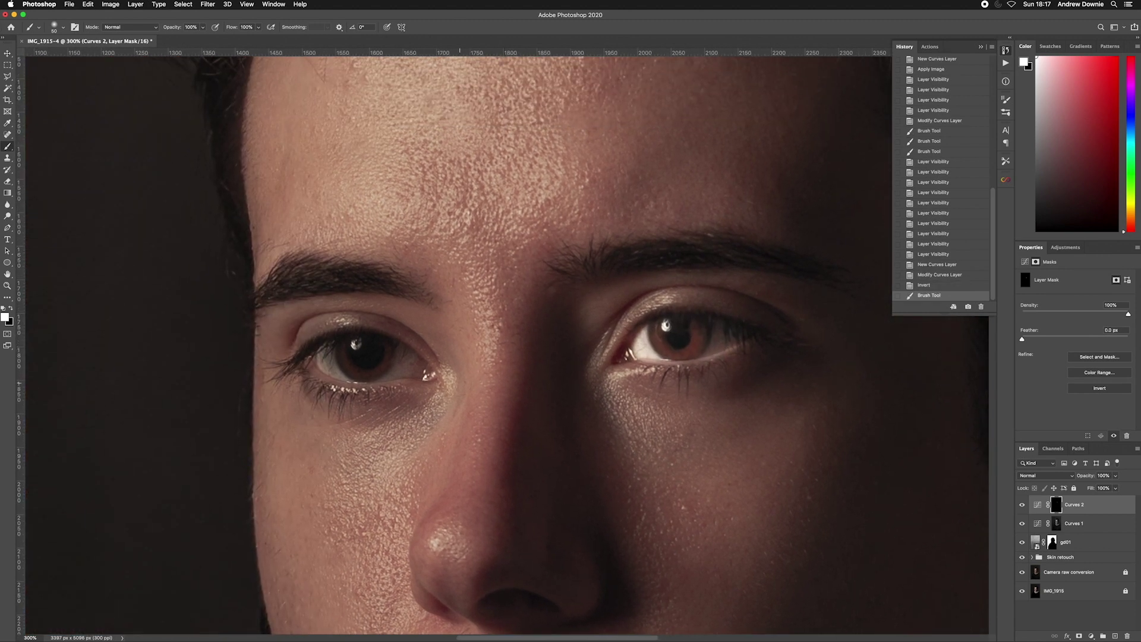
pyautogui.moveTo(377, 368)
pyautogui.mouseDown()
pyautogui.moveTo(330, 360)
pyautogui.moveTo(364, 350)
pyautogui.moveTo(393, 360)
pyautogui.moveTo(371, 365)
pyautogui.moveTo(359, 344)
pyautogui.mouseUp()
pyautogui.press('super+0')
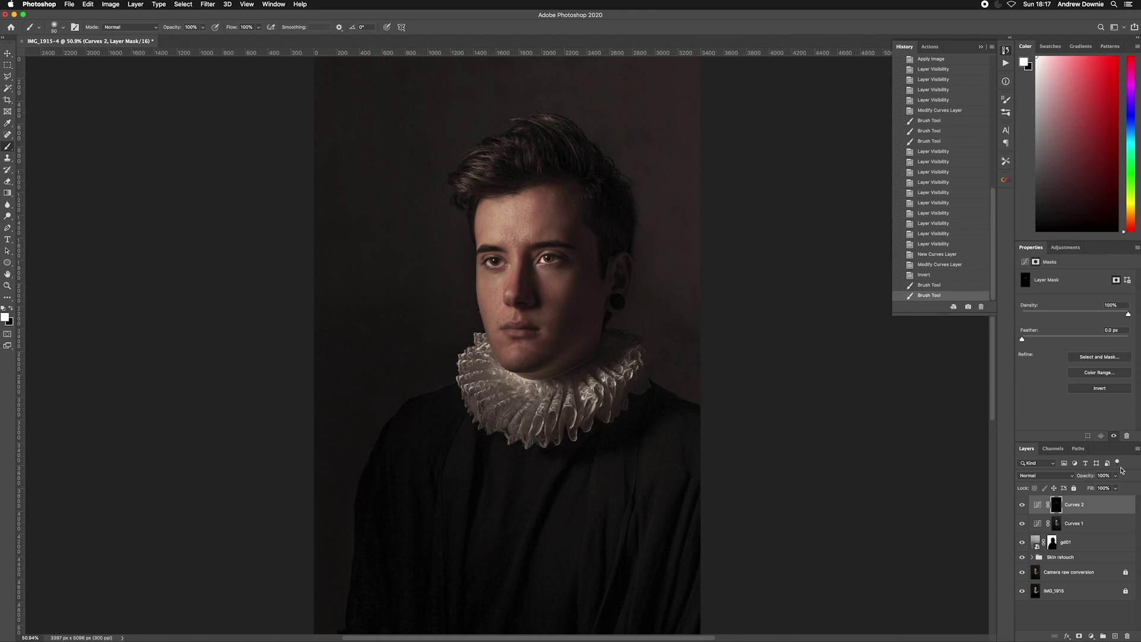
# - Reduce the Curves 2 layer's opacity to 23%, comparing the eyes with the layer hidden and shown
pyautogui.moveTo(1116, 477); pyautogui.dragTo(1098, 488)
pyautogui.moveTo(1089, 488); pyautogui.dragTo(1090, 487)
pyautogui.click(1022, 506)
pyautogui.click(1022, 506)
pyautogui.click(1022, 506)
pyautogui.click(1022, 506)
pyautogui.click(1117, 476)
pyautogui.moveTo(1105, 489); pyautogui.dragTo(1105, 489)
pyautogui.click(1022, 508)
pyautogui.click(1023, 509)
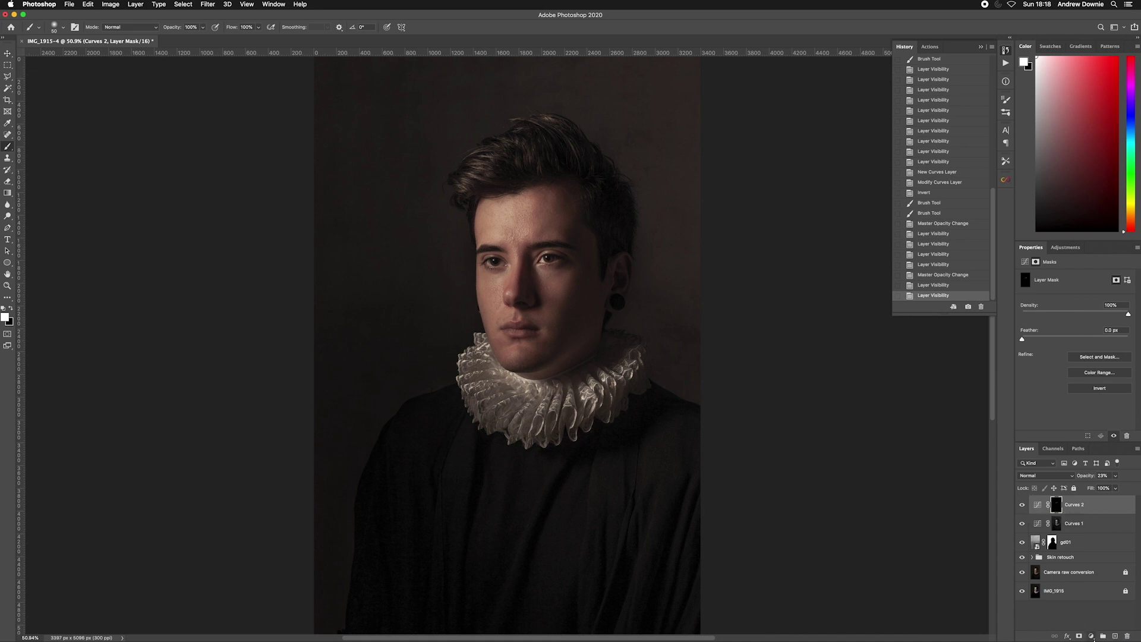
# - Add a Curves layer above Curves 2, anchor its RGB curve with two points, and move the black point to input 4, output 0
pyautogui.click(1092, 637)
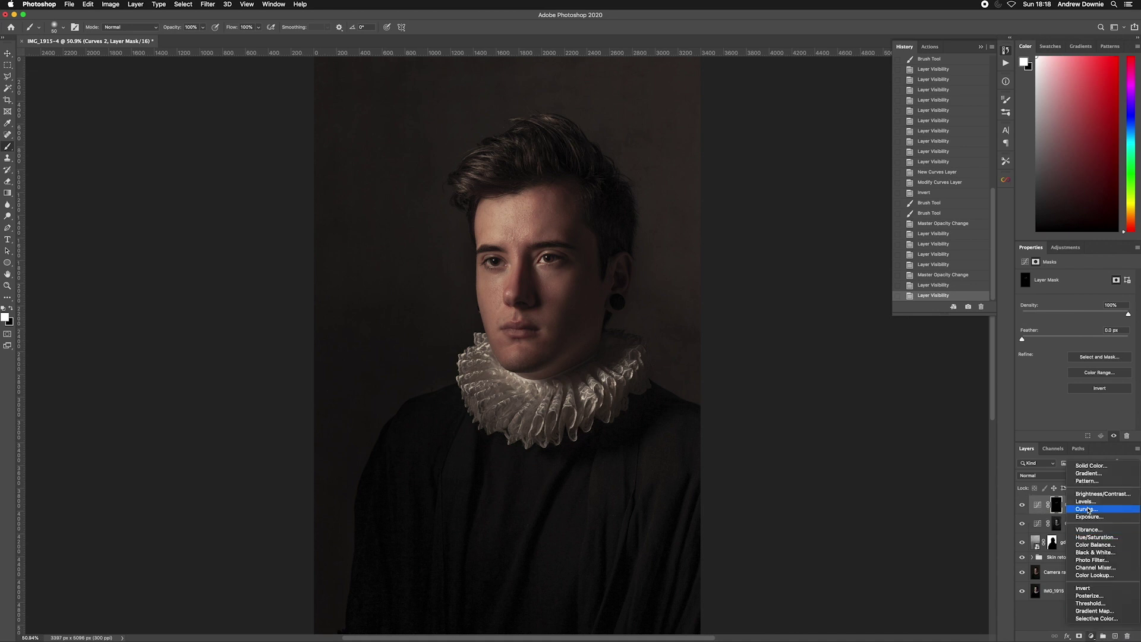
pyautogui.click(1087, 510)
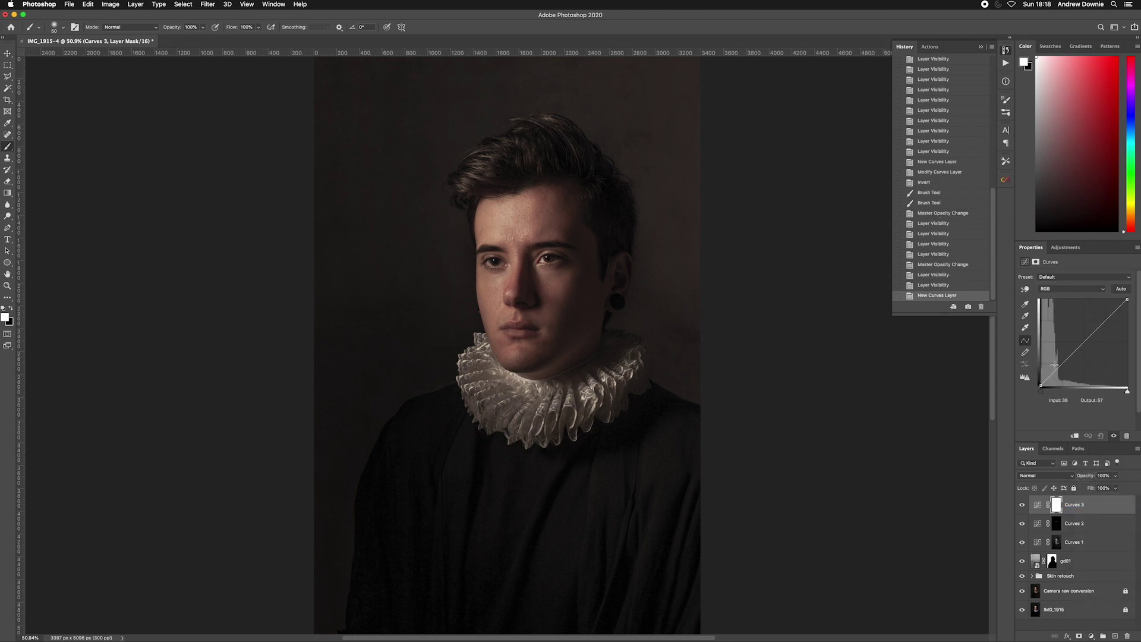
pyautogui.moveTo(1064, 362); pyautogui.dragTo(1067, 362)
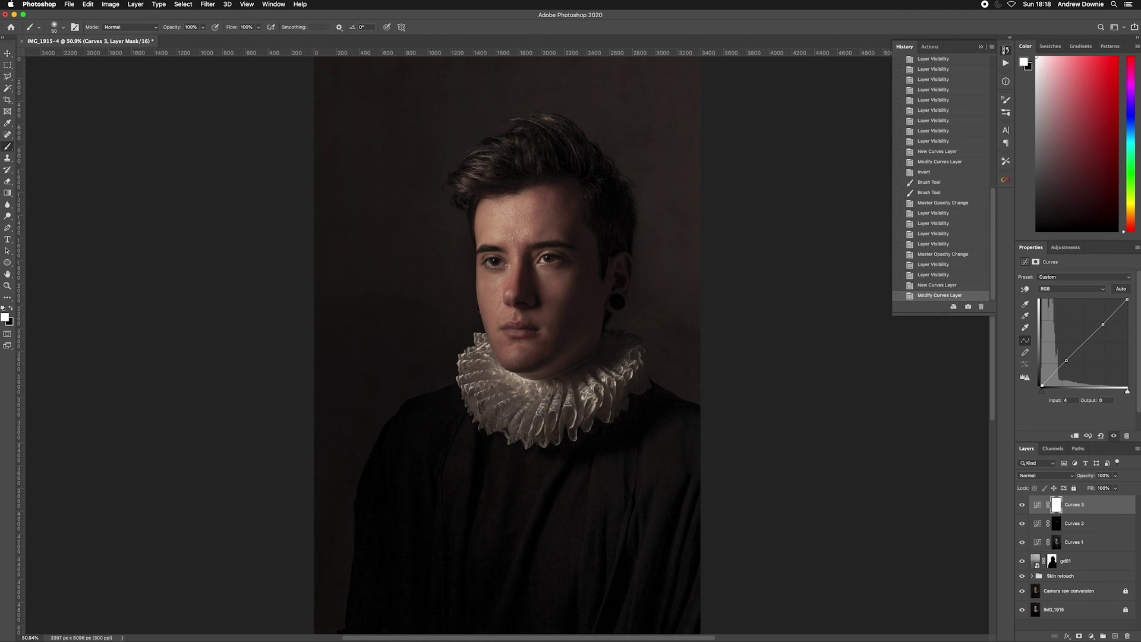
# - Compare the original IMG_1915 layer and the Camera raw conversion layer, each shown alone, with the complete layer stack
pyautogui.keyDown('alt'); pyautogui.click(1021, 611); pyautogui.keyUp('alt')
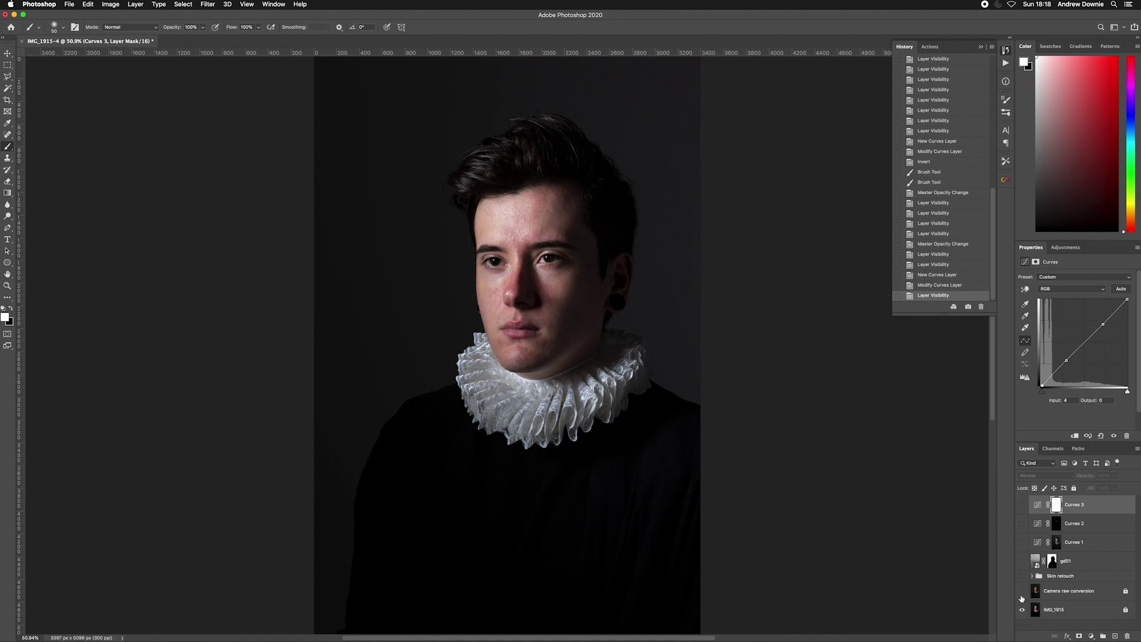
pyautogui.keyDown('alt'); pyautogui.click(1022, 592); pyautogui.keyUp('alt')
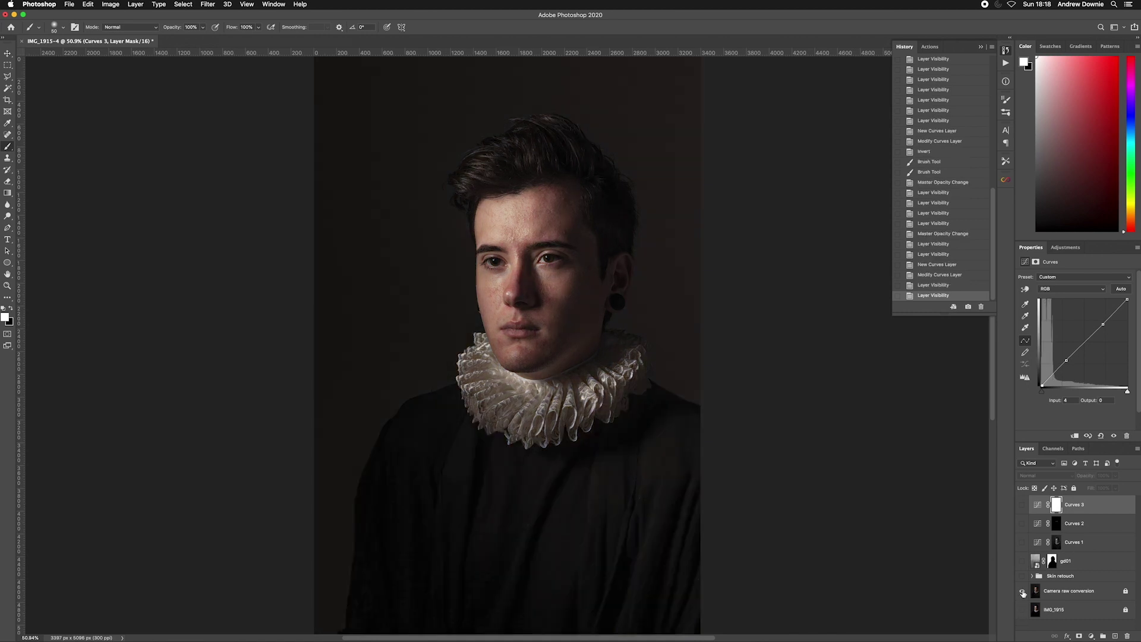
pyautogui.keyDown('alt'); pyautogui.click(1022, 592); pyautogui.keyUp('alt')
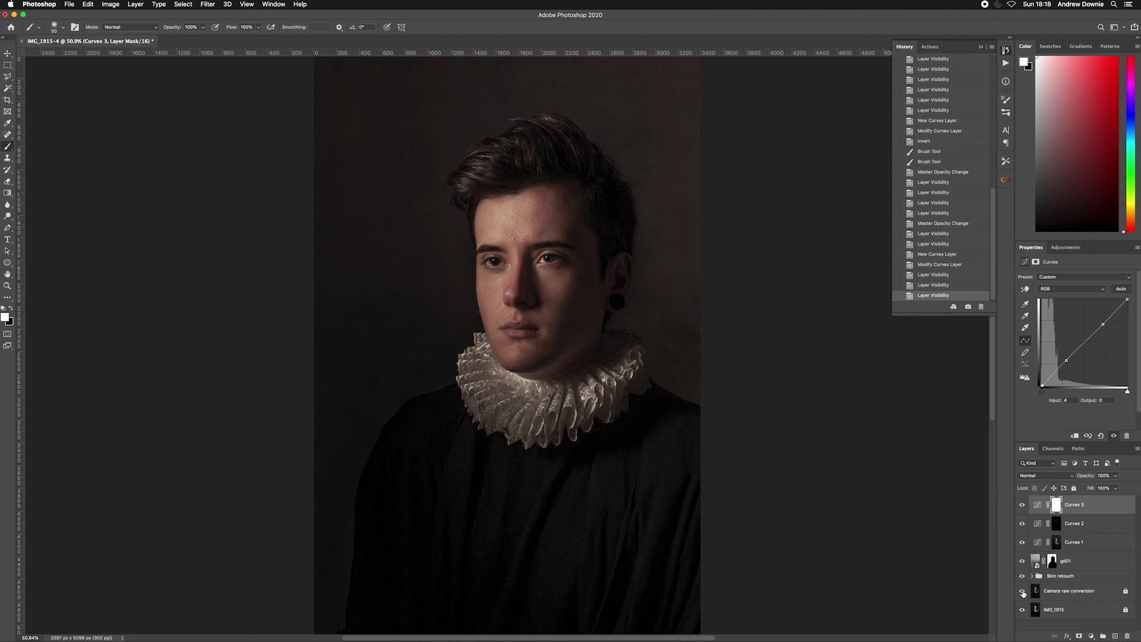